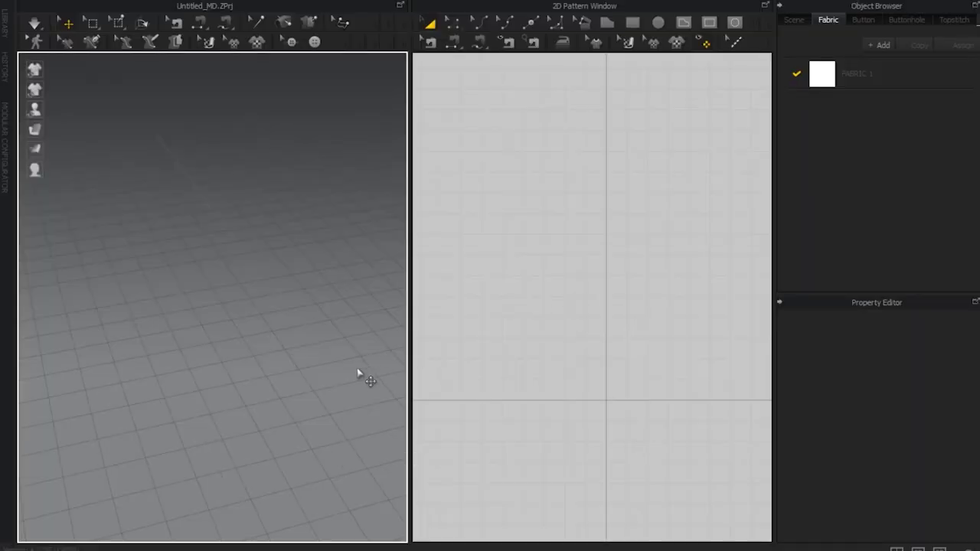
Step: Widen the 3D window by moving the divider right, then pan the empty 2D pattern area to re-centre it
left_click_drag(407, 384, 464, 383)
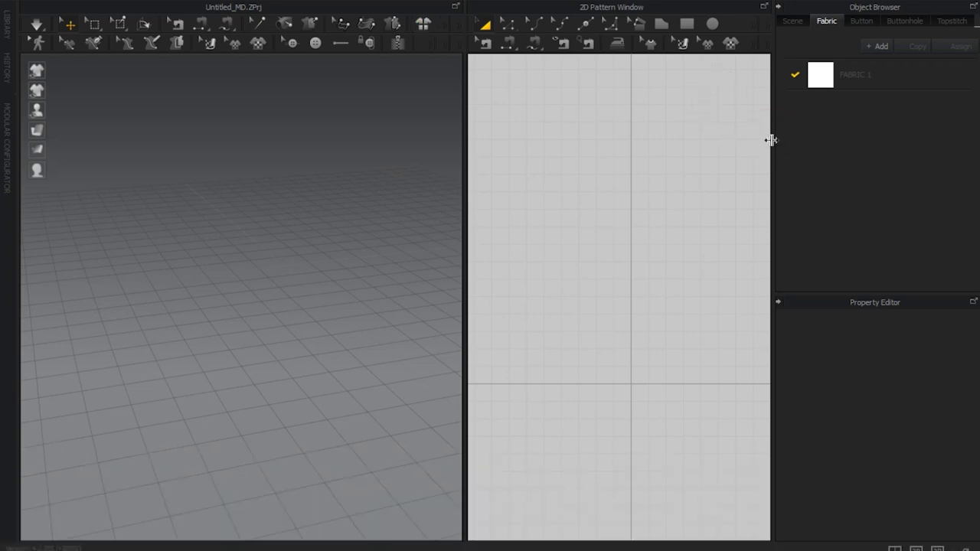
mouse_move(594, 355)
middle_mouse_down()
mouse_move(635, 328)
mouse_move(657, 330)
middle_mouse_up()
left_click(686, 23)
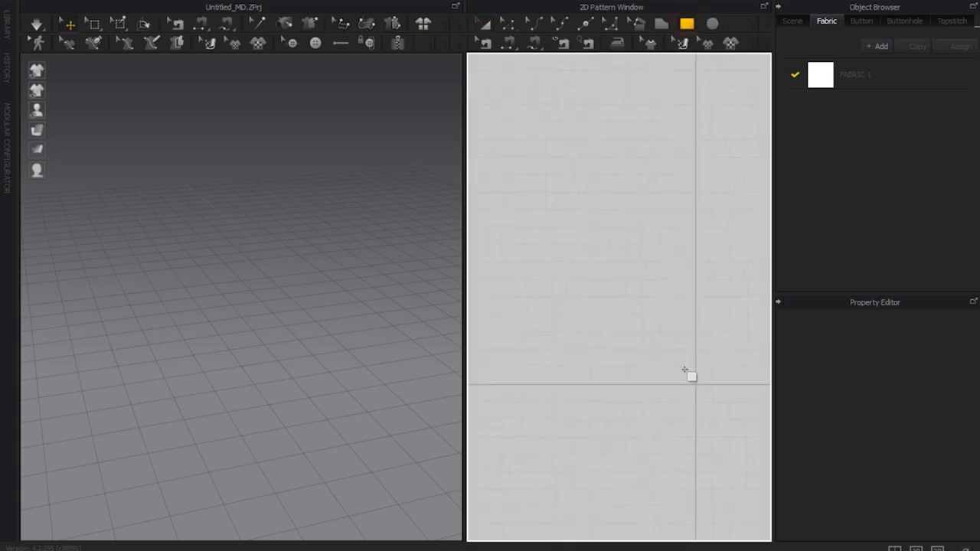
left_click_drag(696, 383, 532, 119)
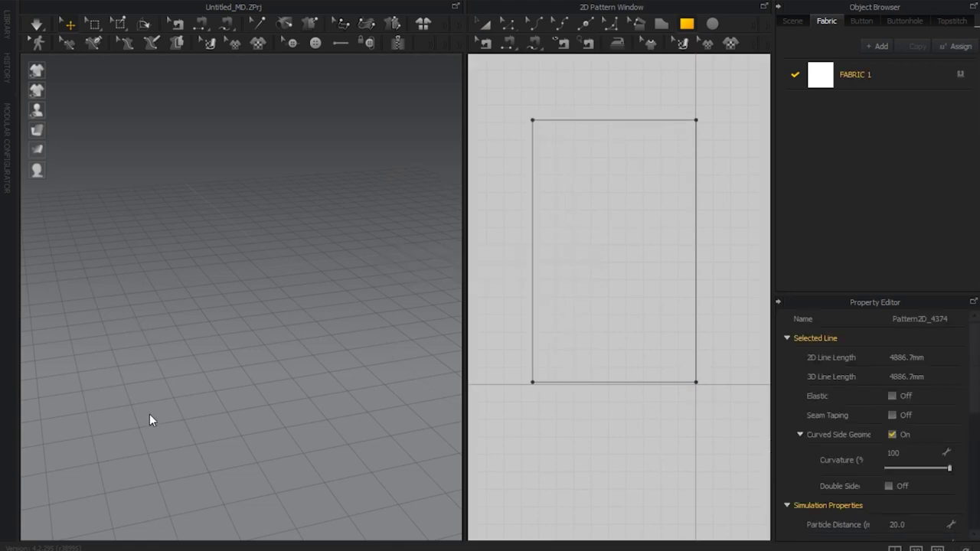
scroll(306, 475, "down", 2)
scroll(313, 477, "down", 2)
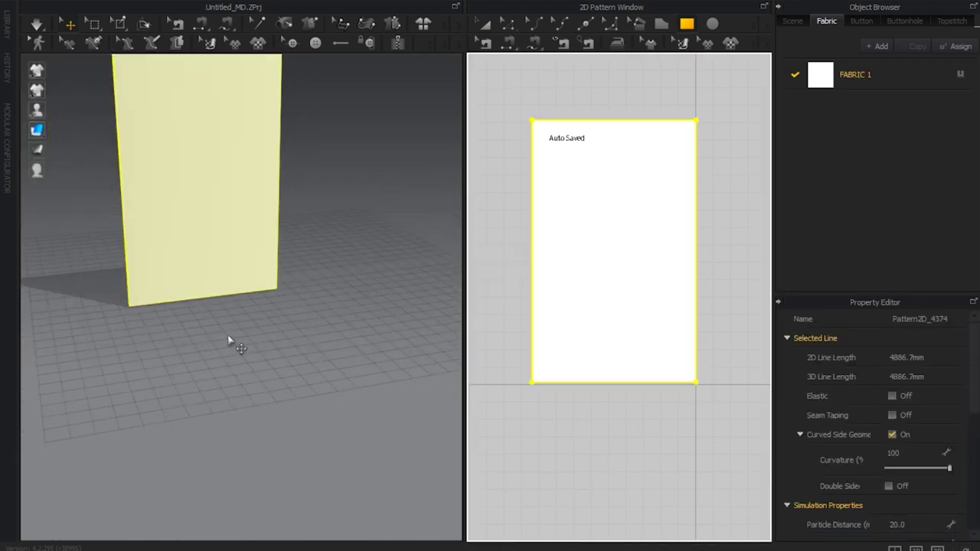
mouse_move(234, 339)
right_mouse_down()
mouse_move(314, 398)
mouse_move(276, 390)
right_mouse_up()
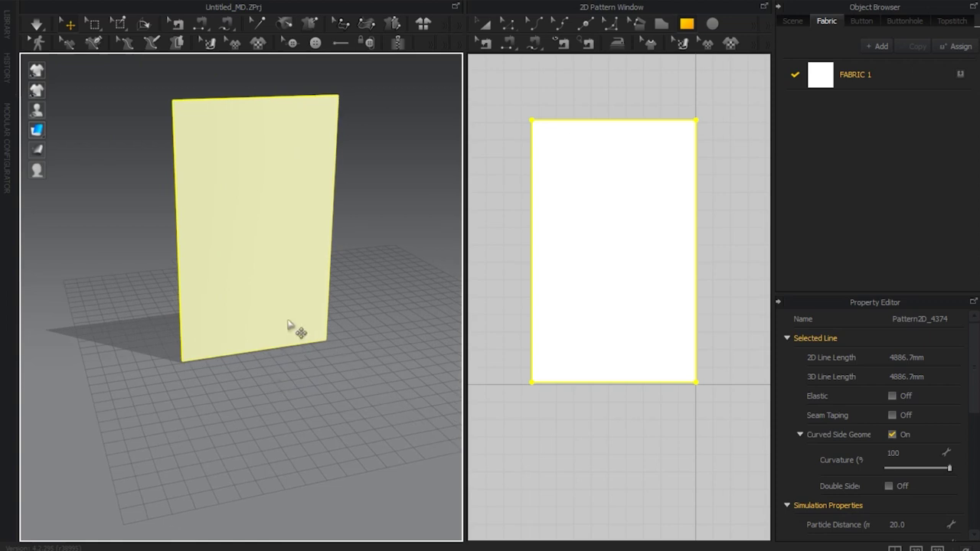
key("Delete")
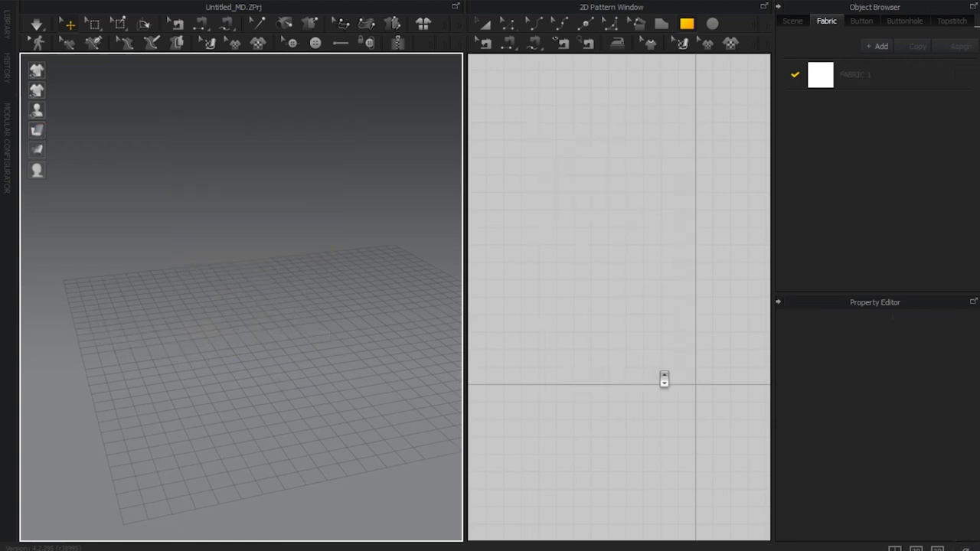
Step: Draw a rectangle pattern up-left from the 2D origin so it stands as an upright panel in 3D
scroll(664, 379, "up", 1)
scroll(691, 389, "up", 1)
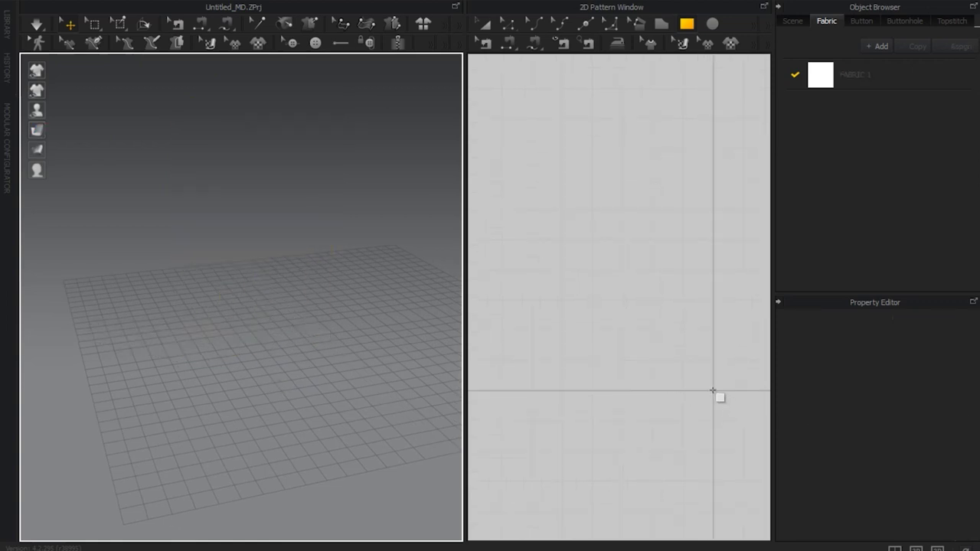
left_click_drag(712, 392, 531, 133)
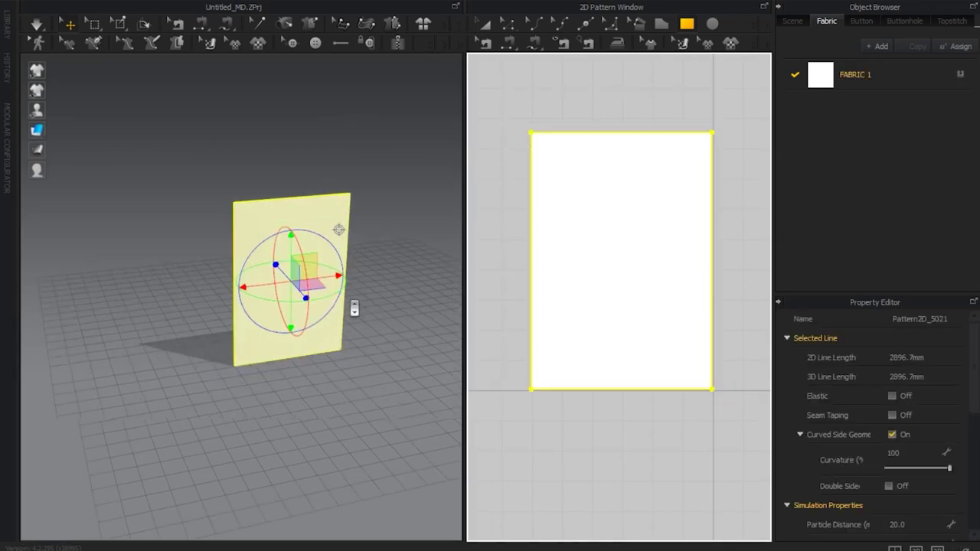
scroll(360, 309, "up", 1)
scroll(395, 305, "up", 1)
scroll(395, 305, "up", 1)
scroll(341, 314, "up", 1)
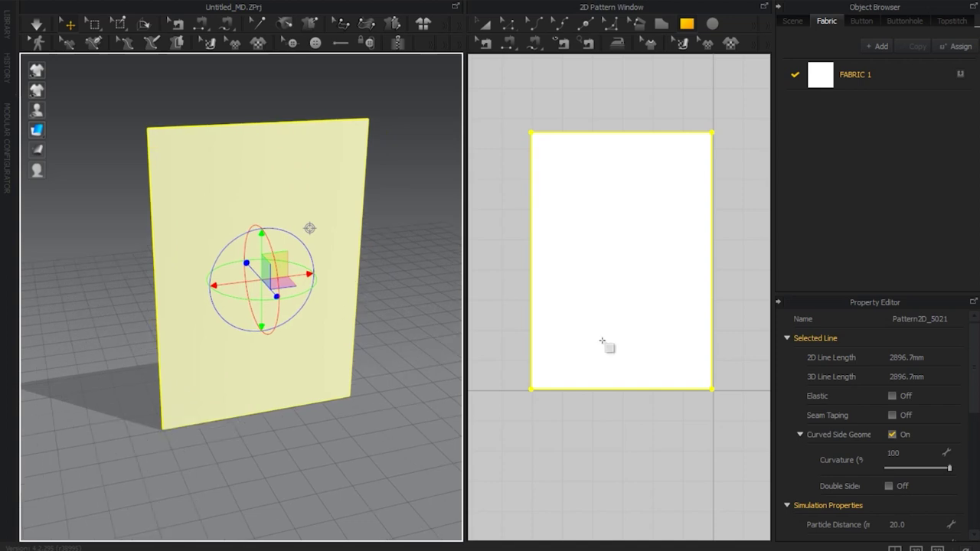
scroll(602, 342, "down", 2)
Step: With Transform Pattern, pull the rectangle's left edge out and top edge up until its outline reads 3267.7 mm
left_click(489, 20)
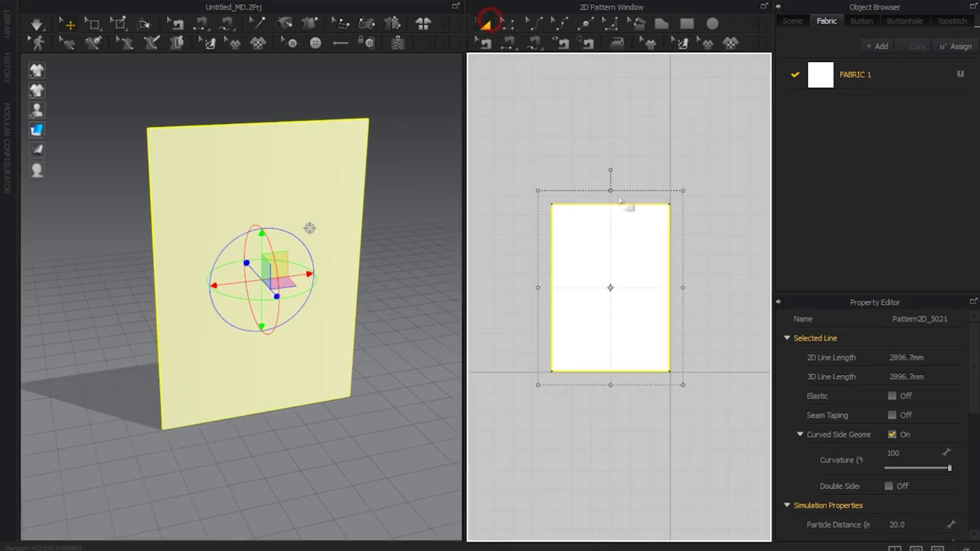
right_click_drag(667, 309, 717, 312)
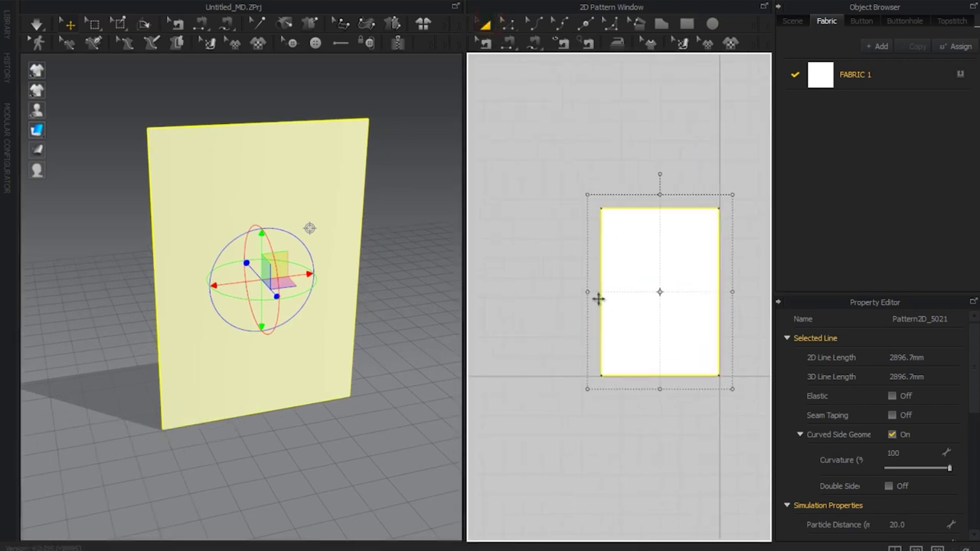
left_click_drag(585, 292, 569, 291)
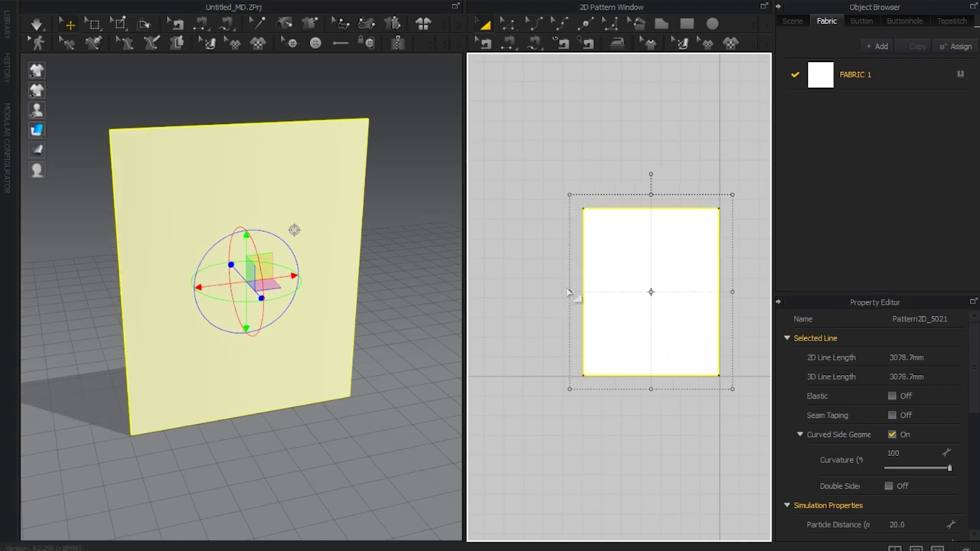
left_click_drag(649, 196, 649, 177)
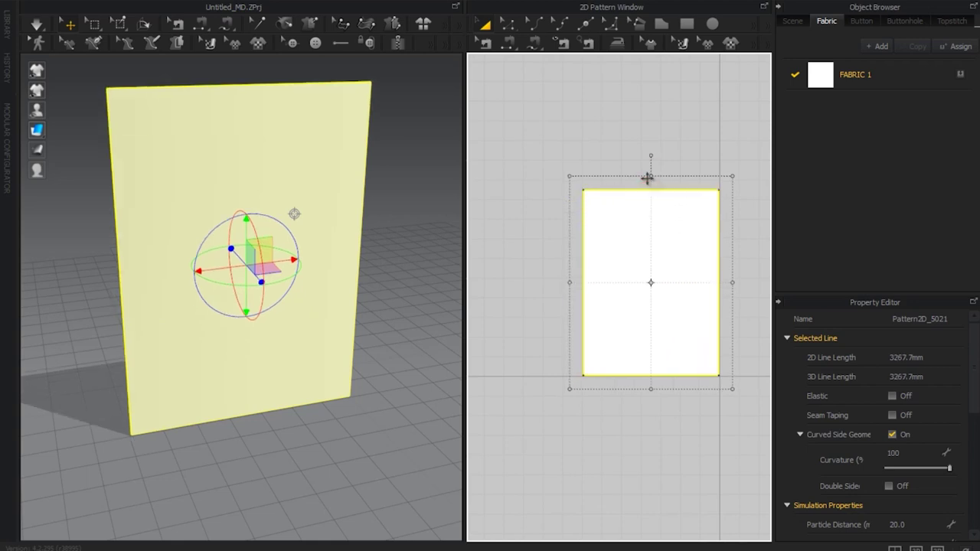
mouse_move(218, 413)
right_mouse_down()
mouse_move(296, 385)
mouse_move(274, 401)
right_mouse_up()
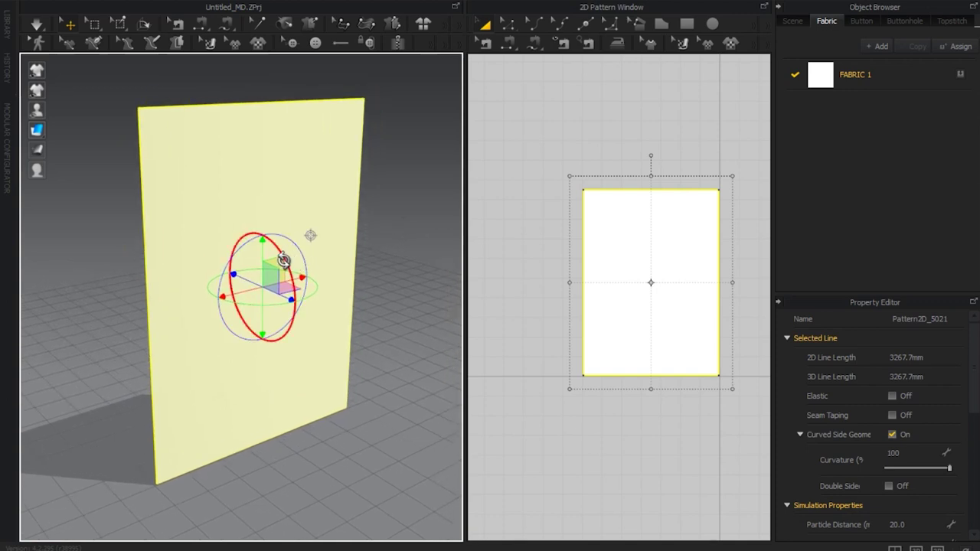
Step: Rotate the fabric panel with the 3D gizmo ring until it lies level above the floor
mouse_move(285, 261)
left_mouse_down()
mouse_move(248, 203)
mouse_move(197, 157)
left_mouse_up()
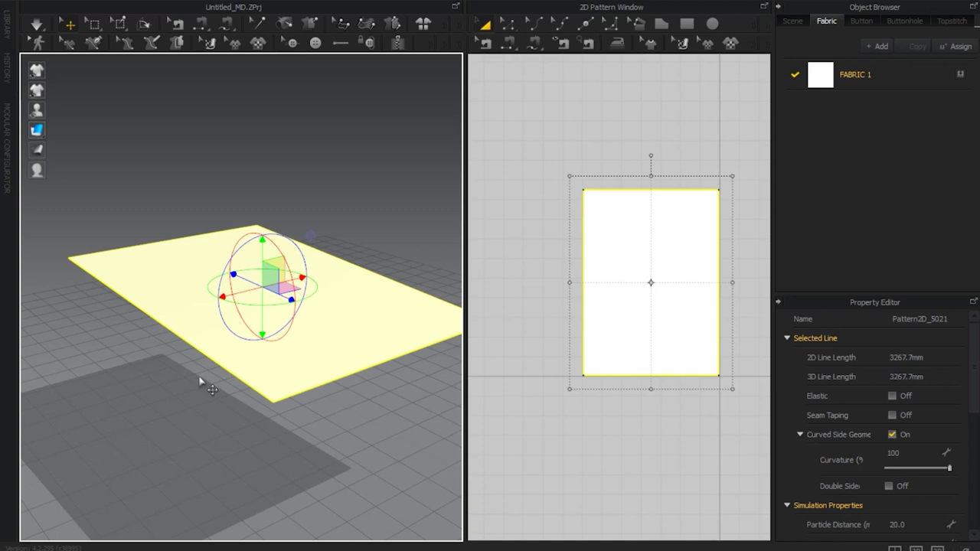
mouse_move(201, 382)
right_mouse_down()
mouse_move(296, 363)
mouse_move(297, 243)
right_mouse_up()
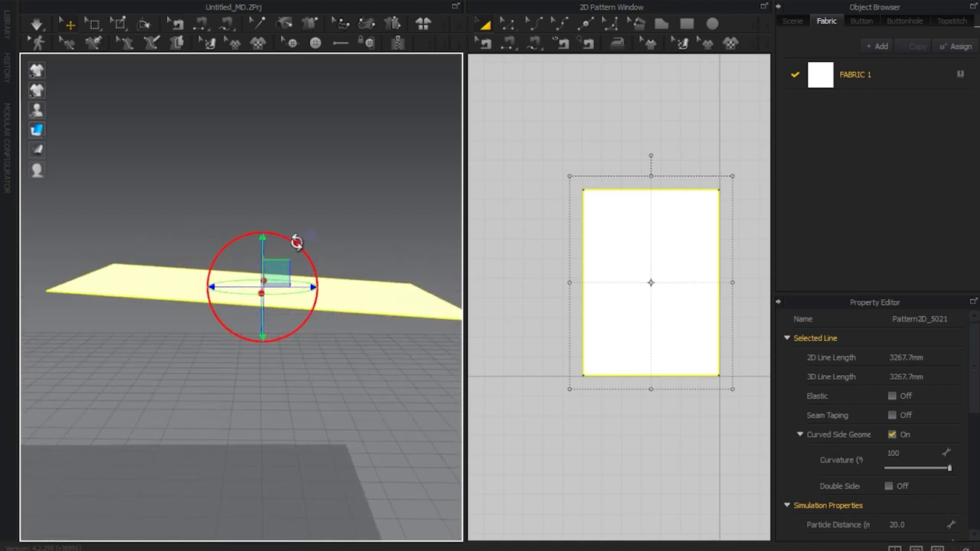
left_click_drag(296, 243, 293, 242)
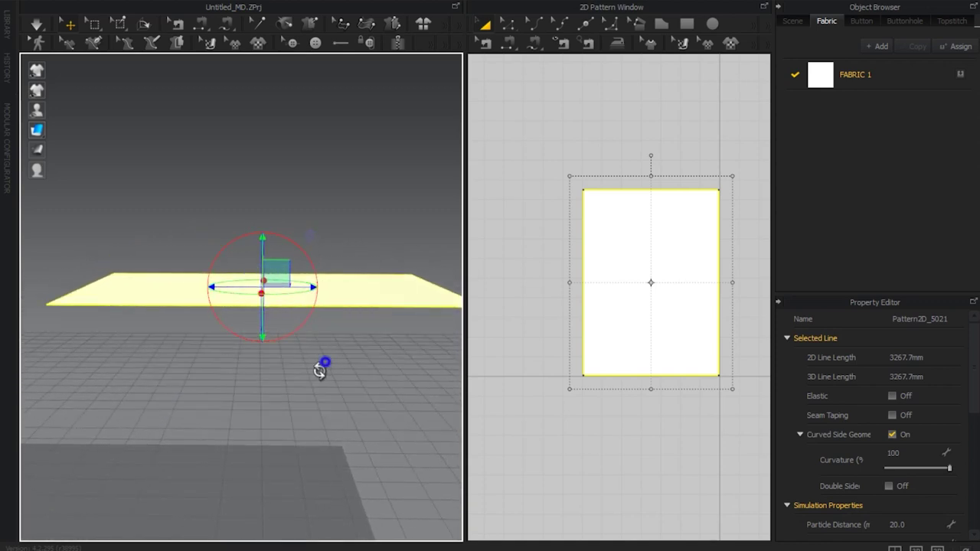
mouse_move(322, 365)
right_mouse_down()
mouse_move(262, 400)
mouse_move(265, 413)
right_mouse_up()
scroll(599, 376, "down", 2)
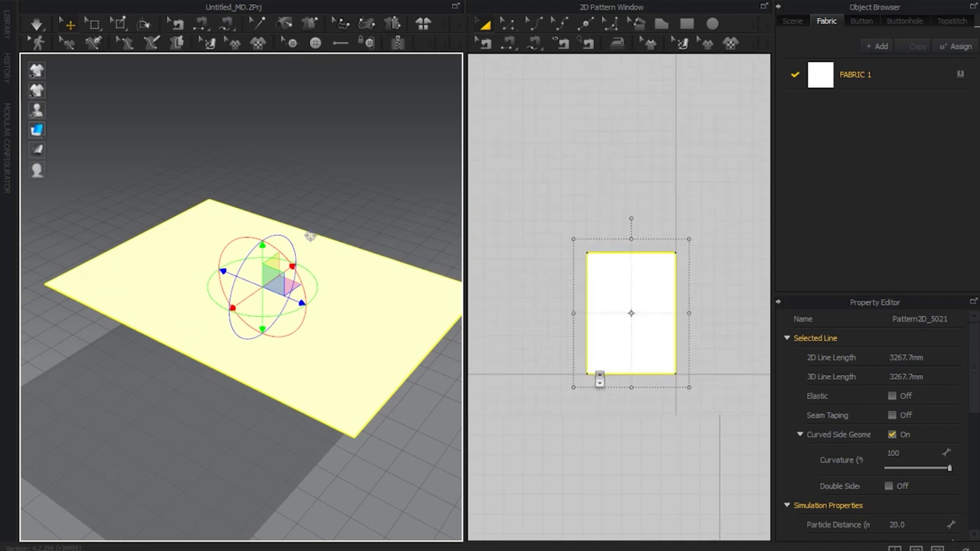
Step: Copy the rectangle pattern and Mirror Paste it in the empty pattern space
right_click(623, 330)
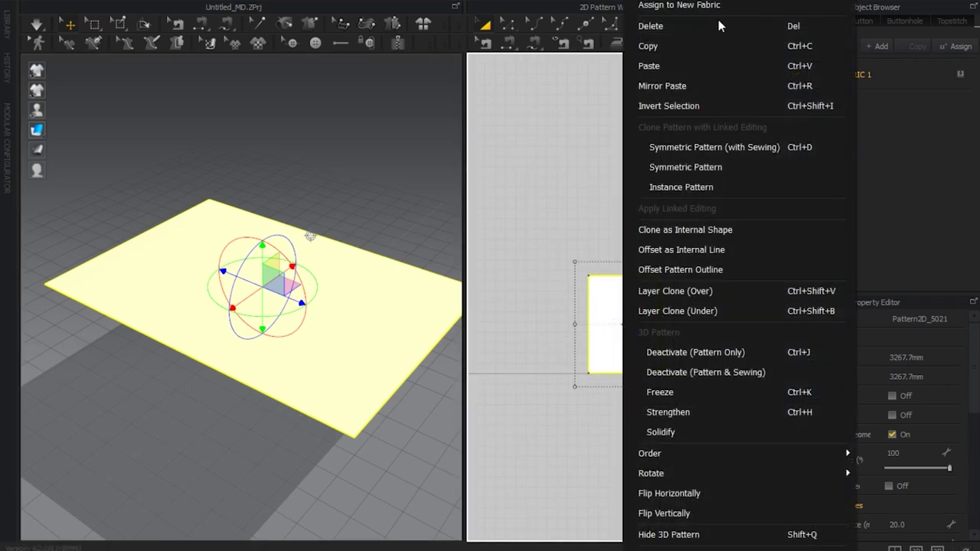
left_click(682, 46)
right_click(643, 149)
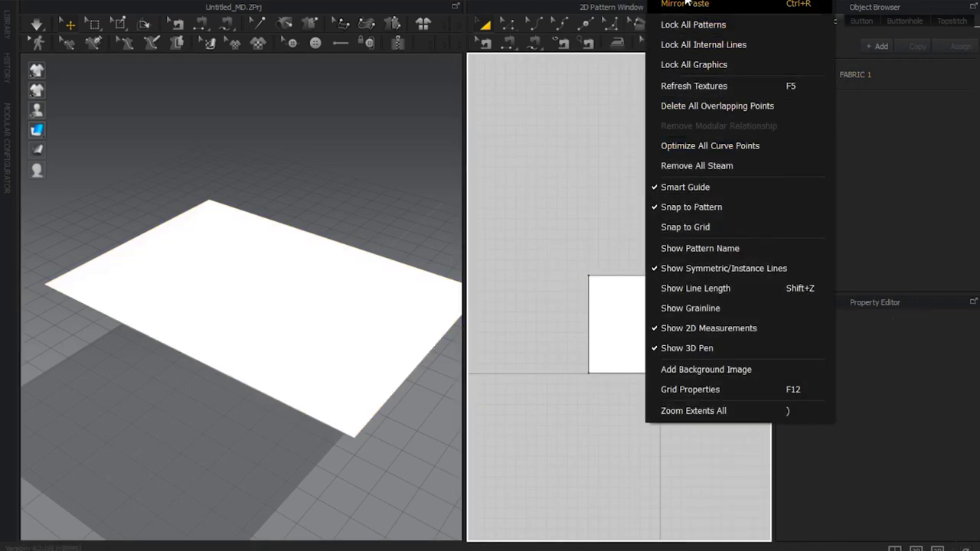
left_click(686, 3)
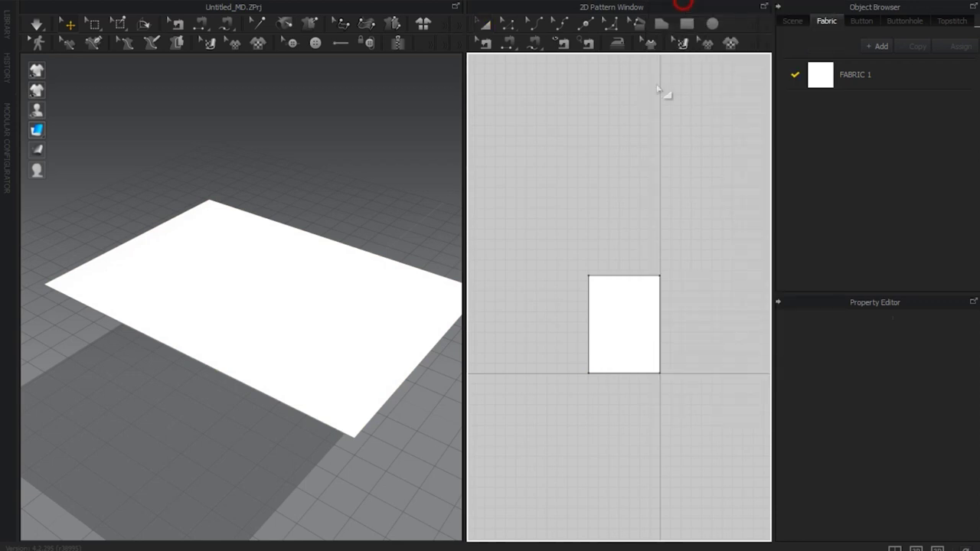
Step: Place the mirrored copy, then move the new sheet down beneath the original in 3D
left_click(628, 215)
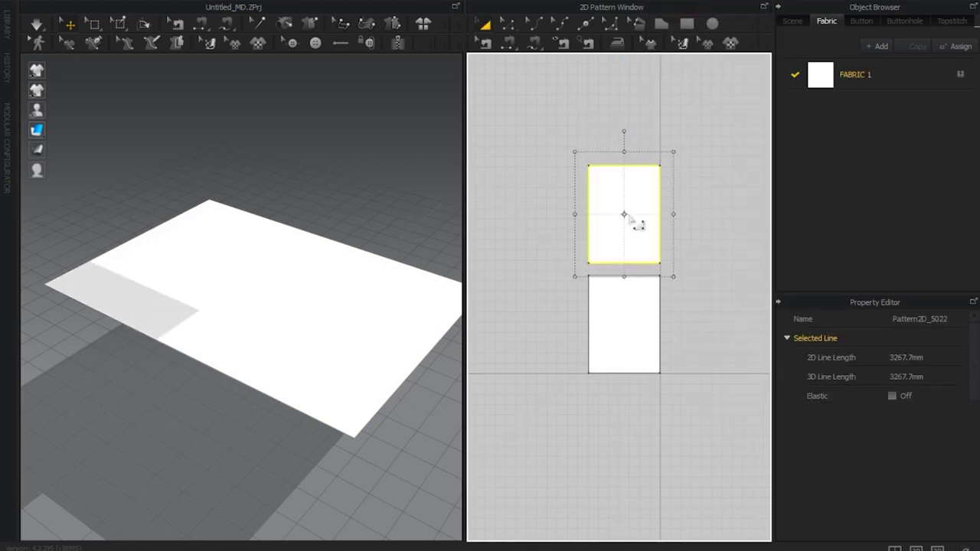
scroll(318, 314, "down", 2)
scroll(318, 323, "down", 3)
scroll(317, 325, "down", 2)
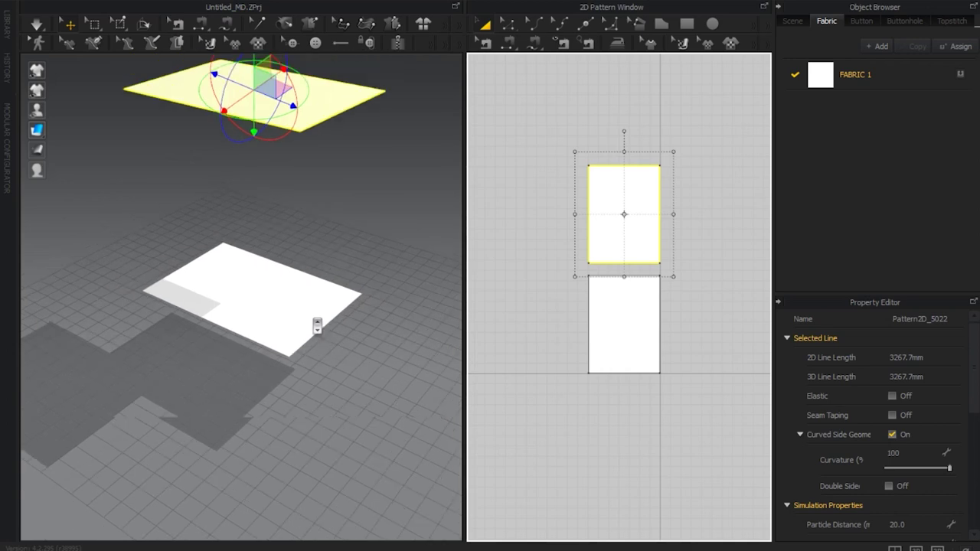
middle_click_drag(329, 192, 334, 248)
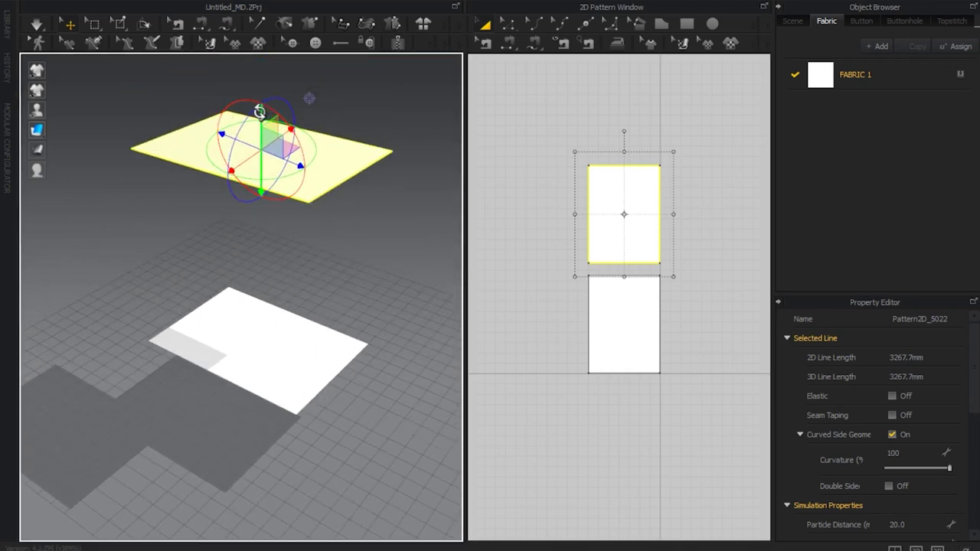
left_click_drag(262, 112, 262, 454)
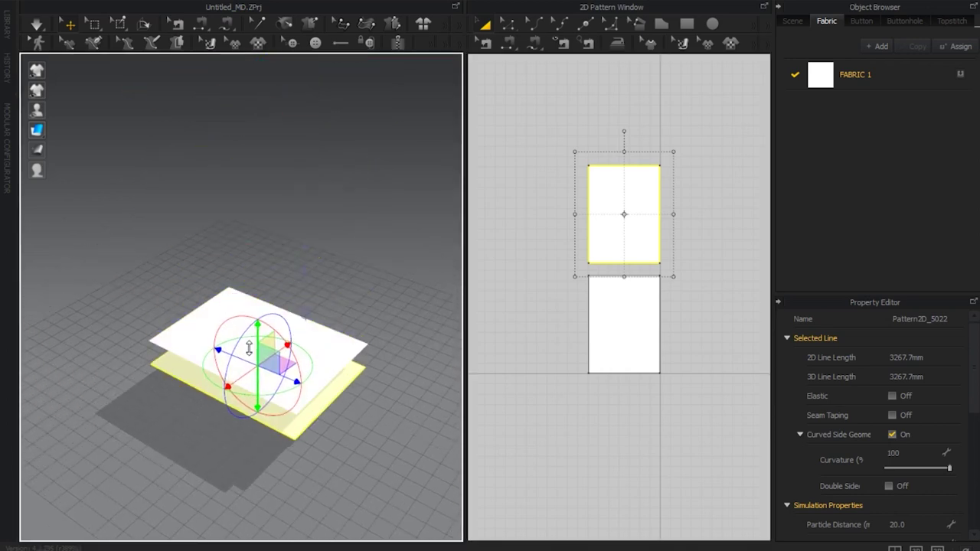
scroll(262, 454, "up", 5)
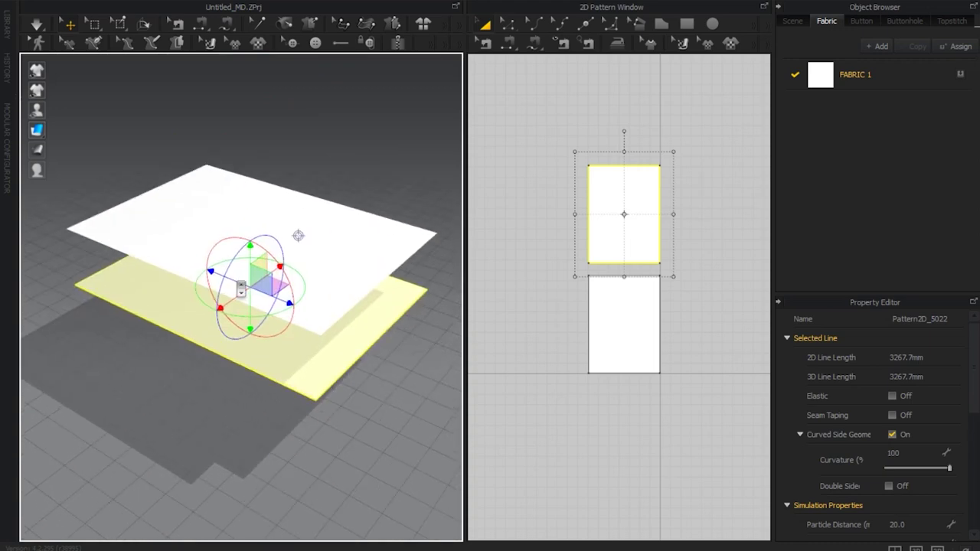
Step: Select the lower sheet and flip its pattern vertically, checking both layers from a low angle
mouse_move(300, 234)
right_mouse_down()
mouse_move(269, 253)
mouse_move(252, 319)
right_mouse_up()
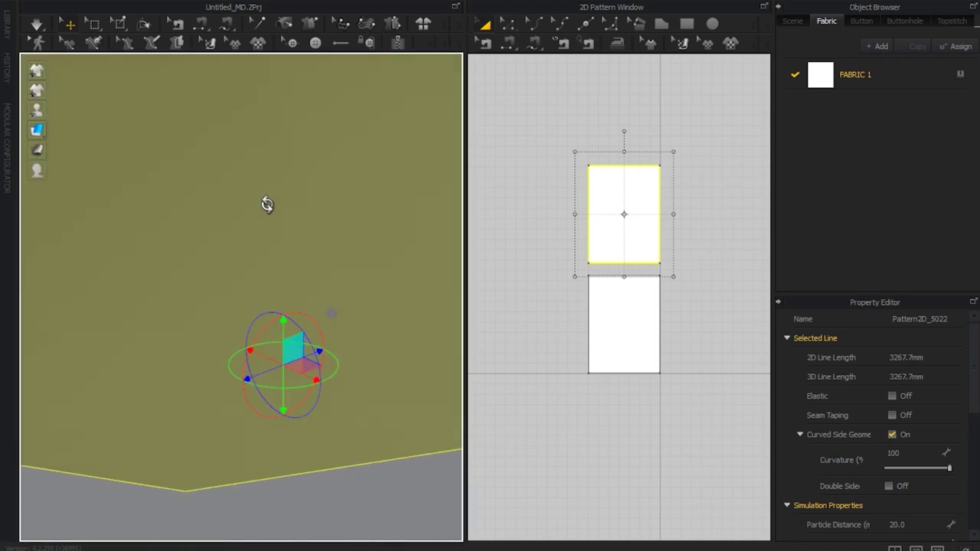
left_click(251, 319)
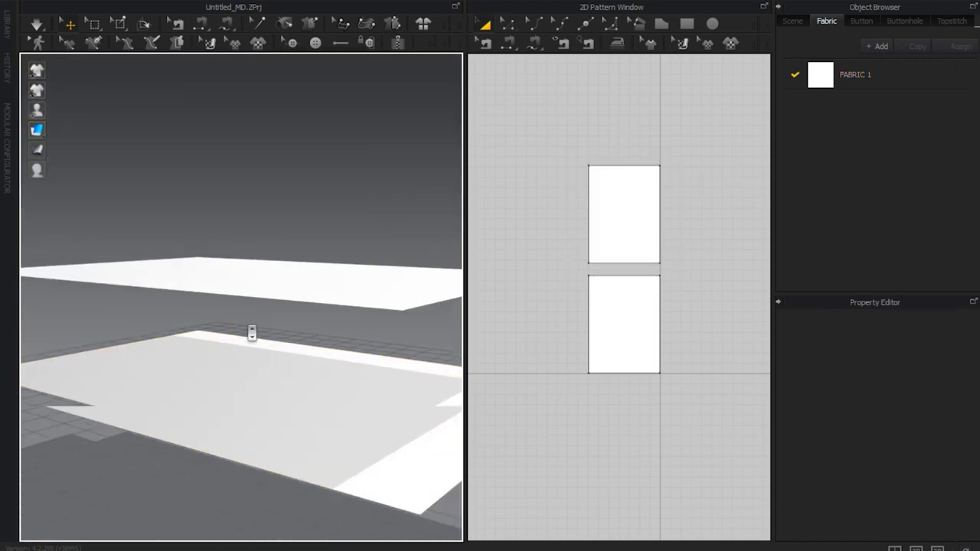
mouse_move(252, 335)
right_mouse_down()
mouse_move(350, 339)
mouse_move(340, 306)
mouse_move(313, 374)
right_mouse_up()
left_click(309, 371)
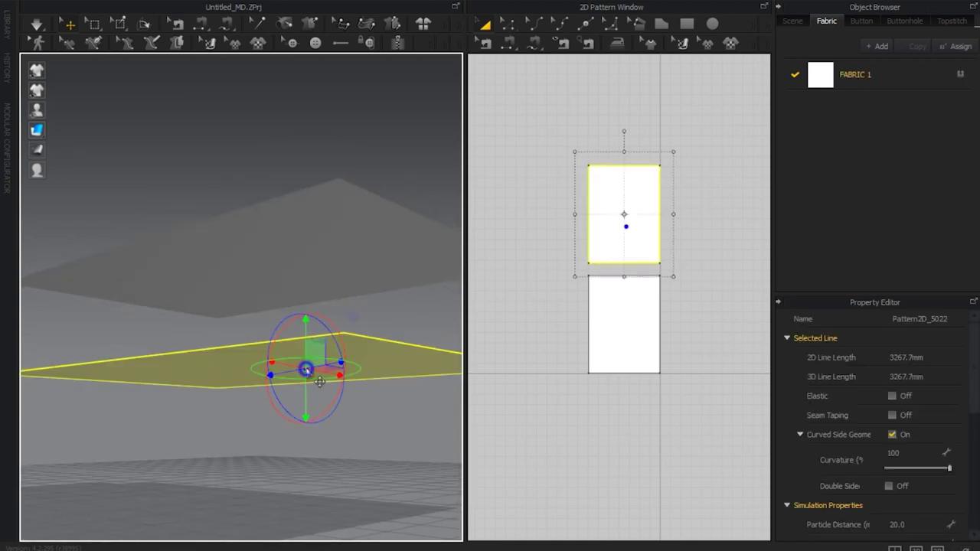
right_click(308, 369)
left_click(367, 368)
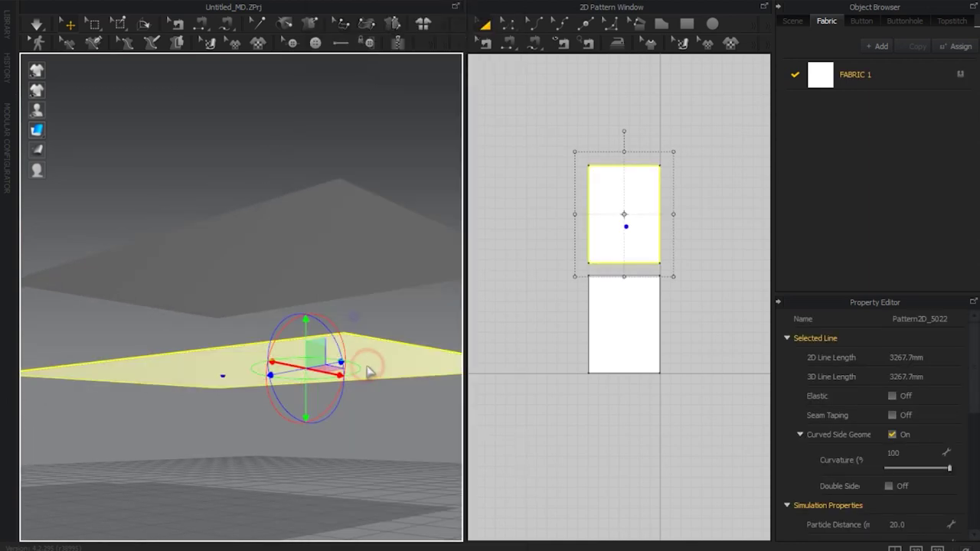
mouse_move(341, 371)
right_mouse_down()
mouse_move(329, 385)
mouse_move(339, 297)
right_mouse_up()
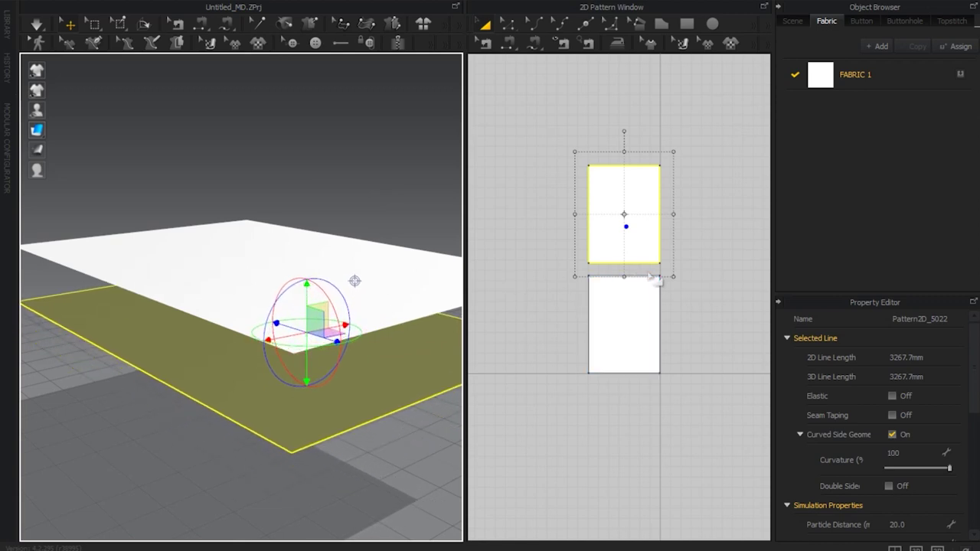
scroll(654, 281, "up", 2)
scroll(755, 262, "down", 1)
Step: Move the upper panel's pattern left until it sits beside the other in the 2D layout, then activate Segment Sewing
mouse_move(656, 218)
left_mouse_down()
mouse_move(568, 281)
mouse_move(544, 332)
left_mouse_up()
right_click_drag(591, 343, 606, 344)
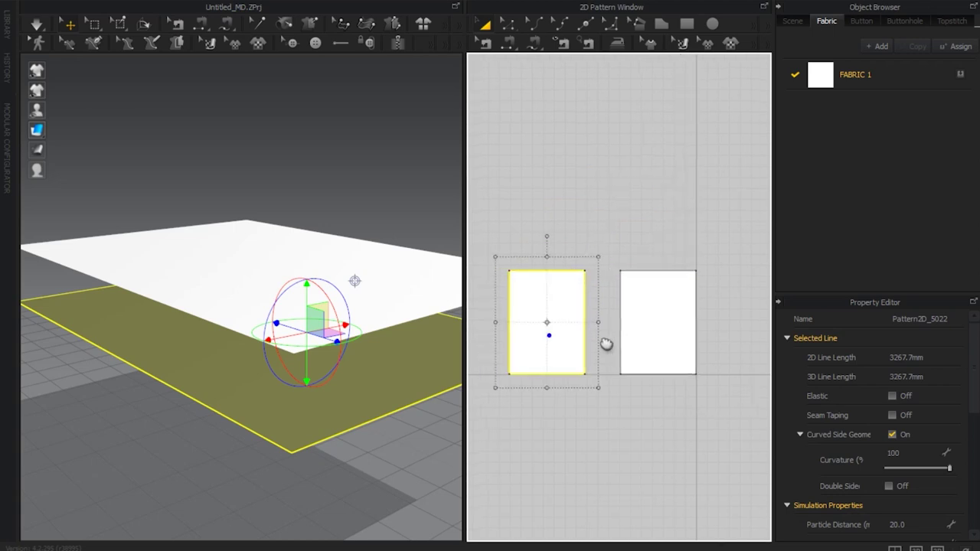
left_click(508, 42)
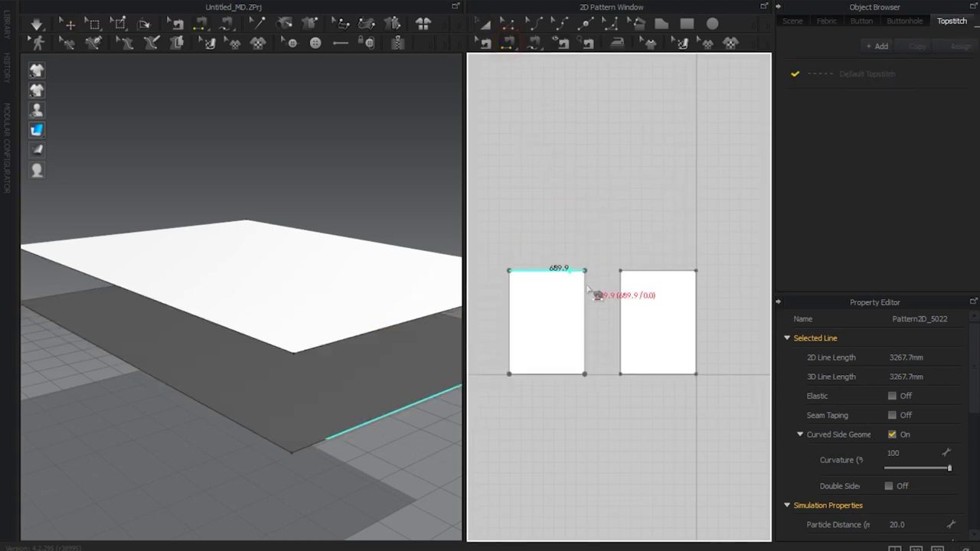
mouse_move(291, 348)
right_mouse_down()
mouse_move(160, 350)
mouse_move(304, 344)
mouse_move(164, 332)
mouse_move(227, 345)
mouse_move(212, 340)
right_mouse_up()
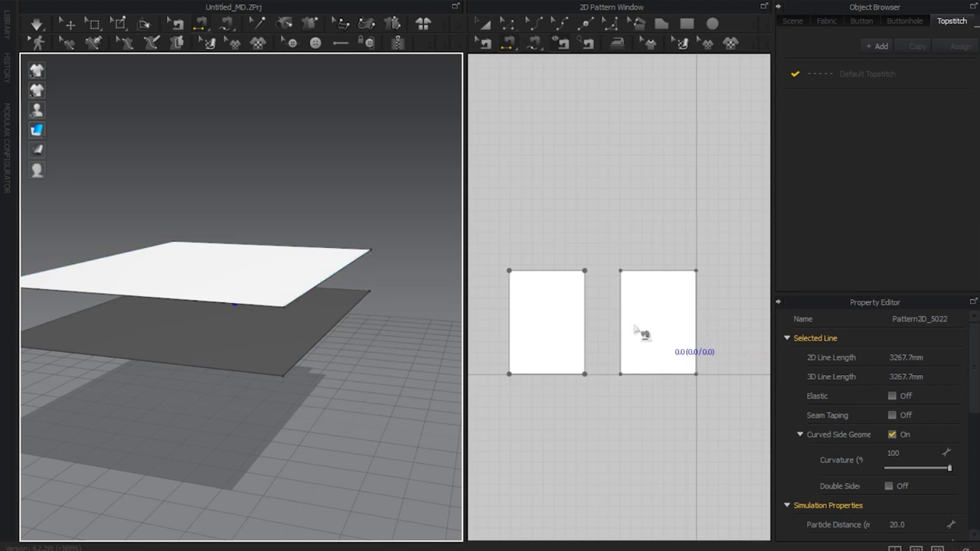
Step: Sew the two panels' right, left, top and bottom edges together pairwise
left_click(586, 322)
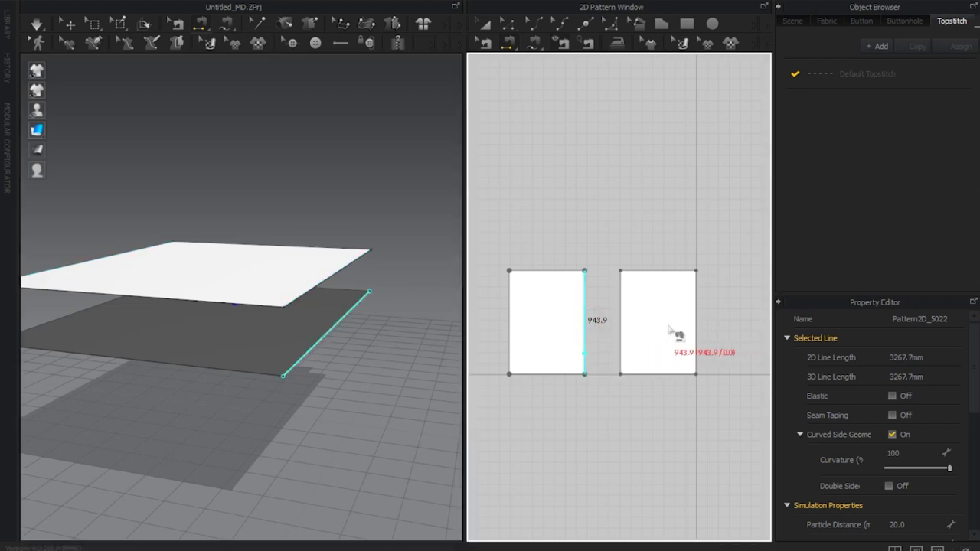
left_click(699, 333)
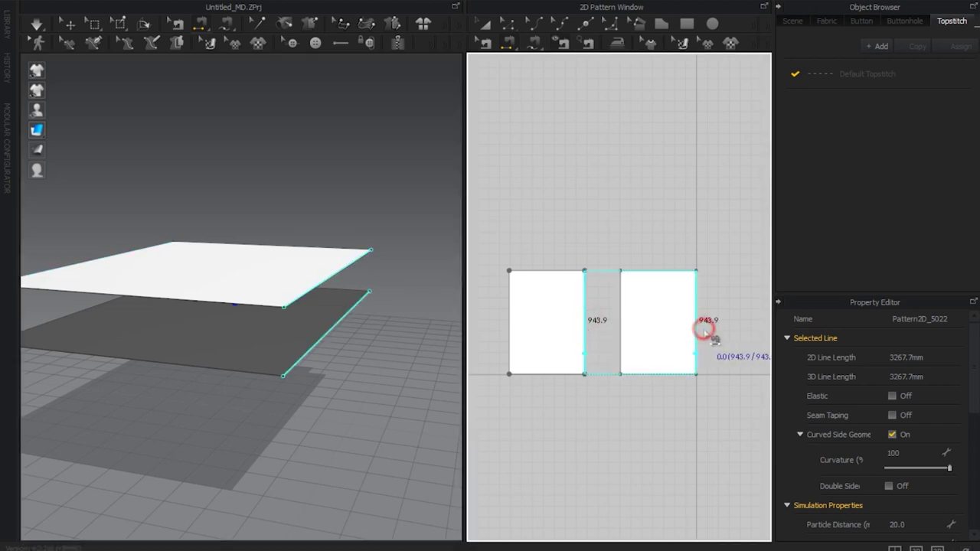
left_click(705, 330)
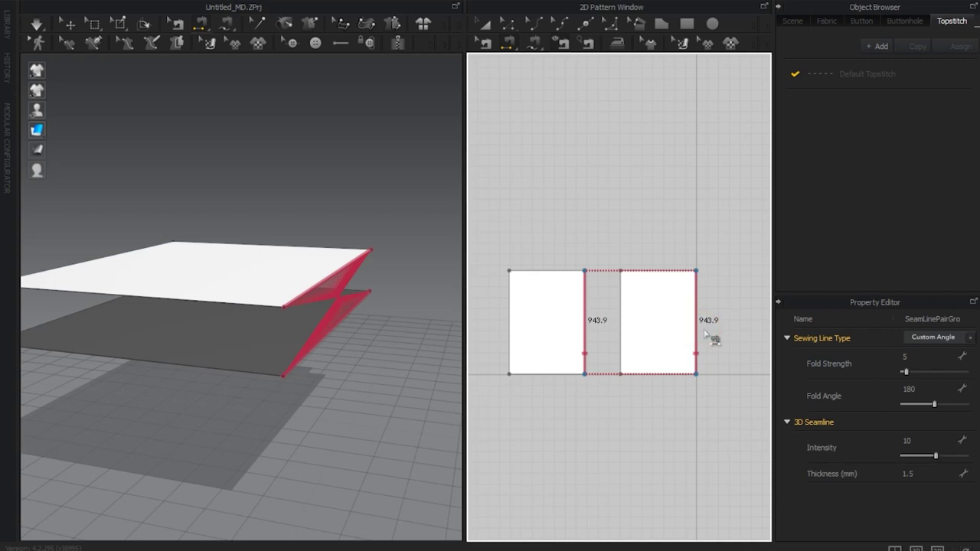
left_click(515, 333)
left_click(620, 338)
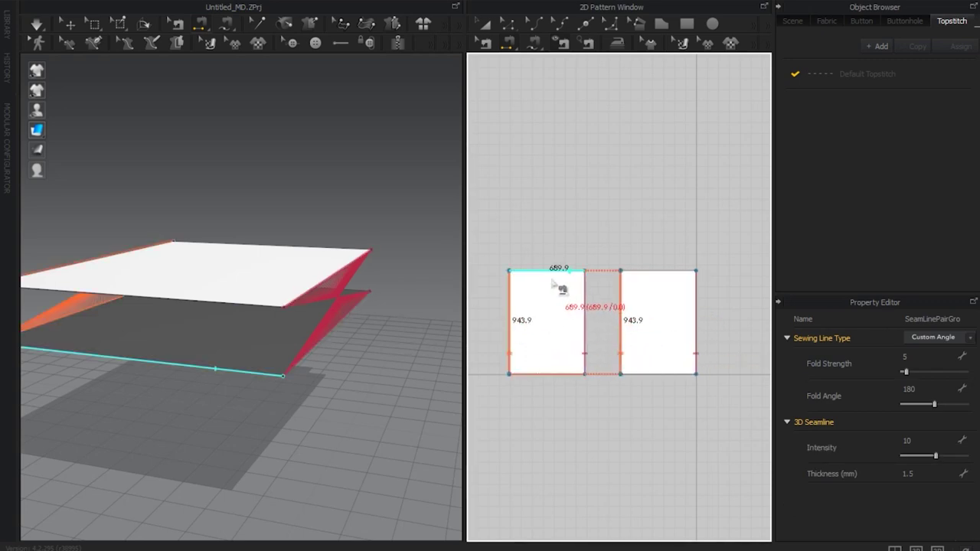
left_click(553, 277)
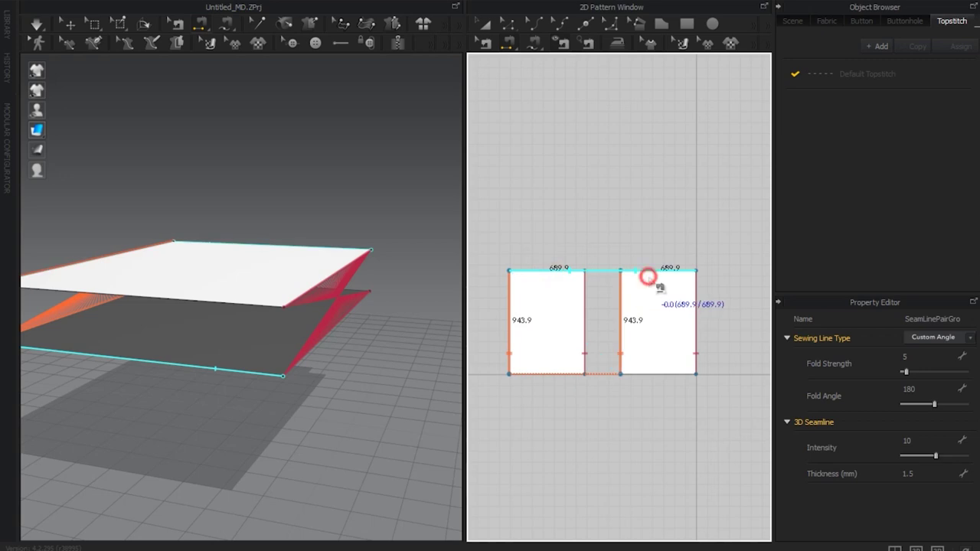
left_click(649, 277)
left_click(555, 375)
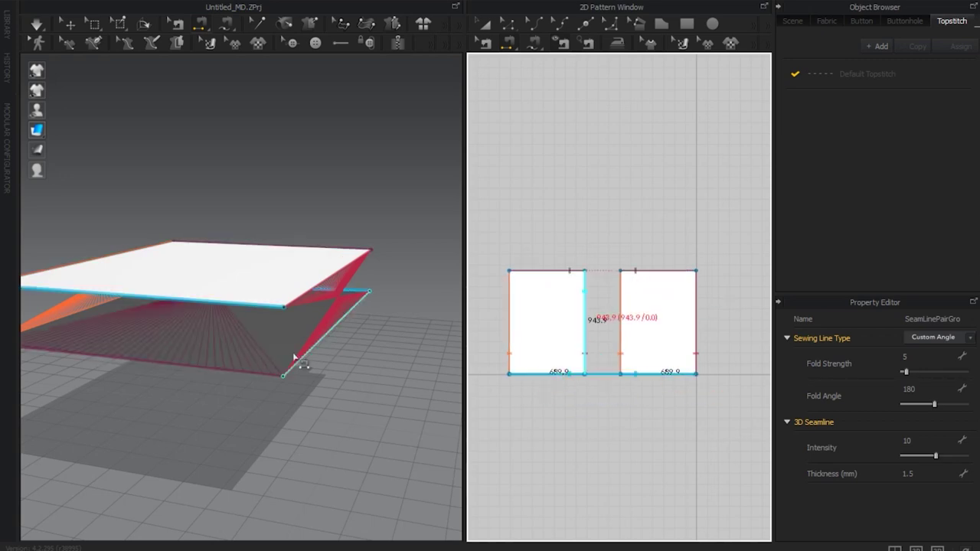
Step: Re-sew the top and bottom edges crosswise between the two panels
right_click_drag(287, 352, 337, 349)
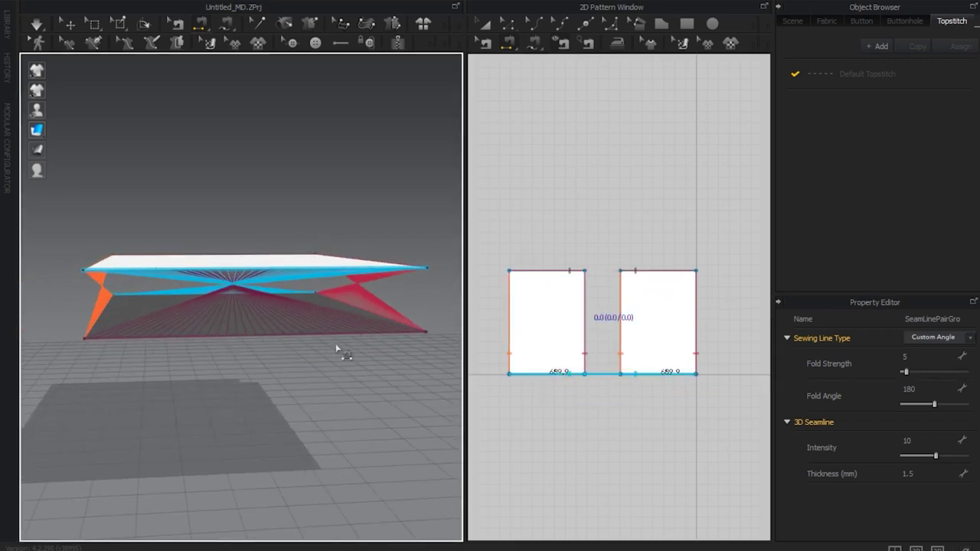
left_click(337, 349)
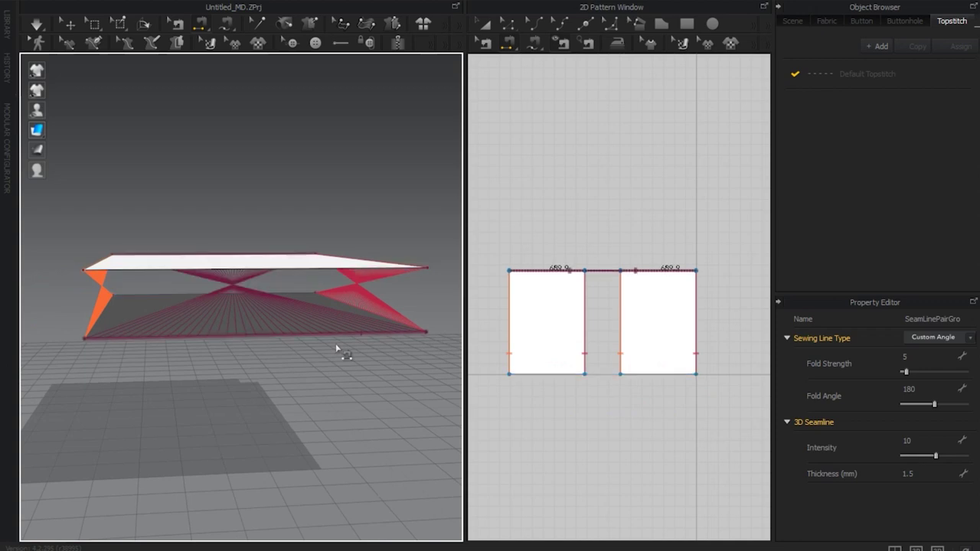
left_click(534, 270)
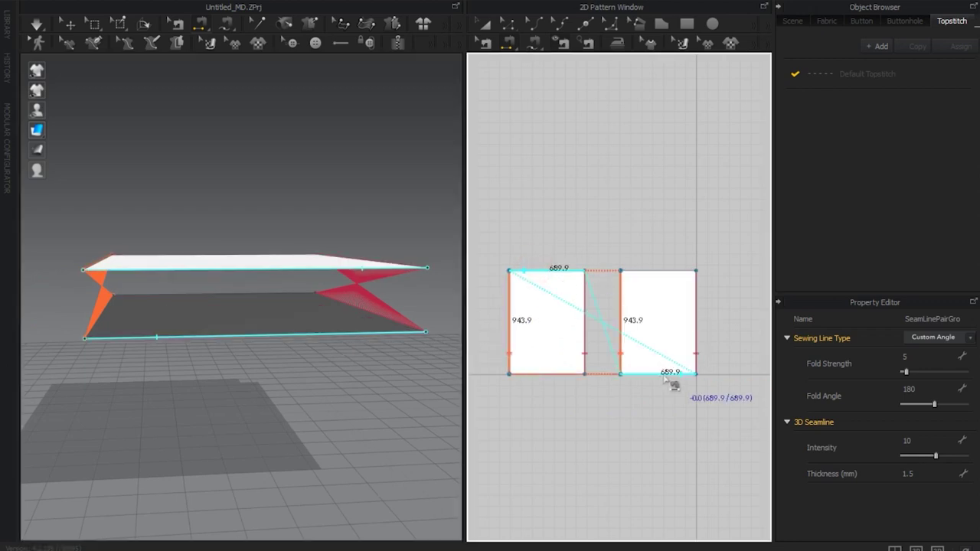
left_click(633, 374)
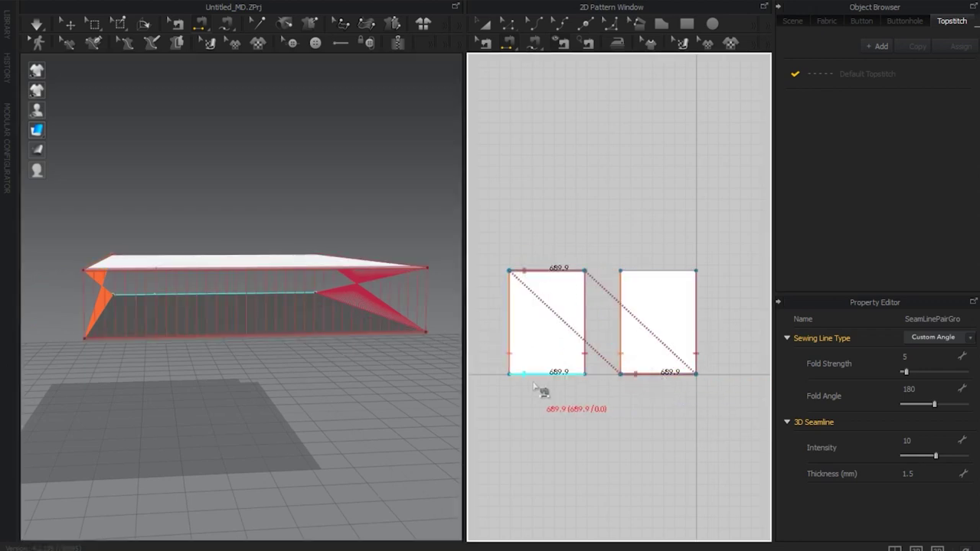
left_click(648, 270)
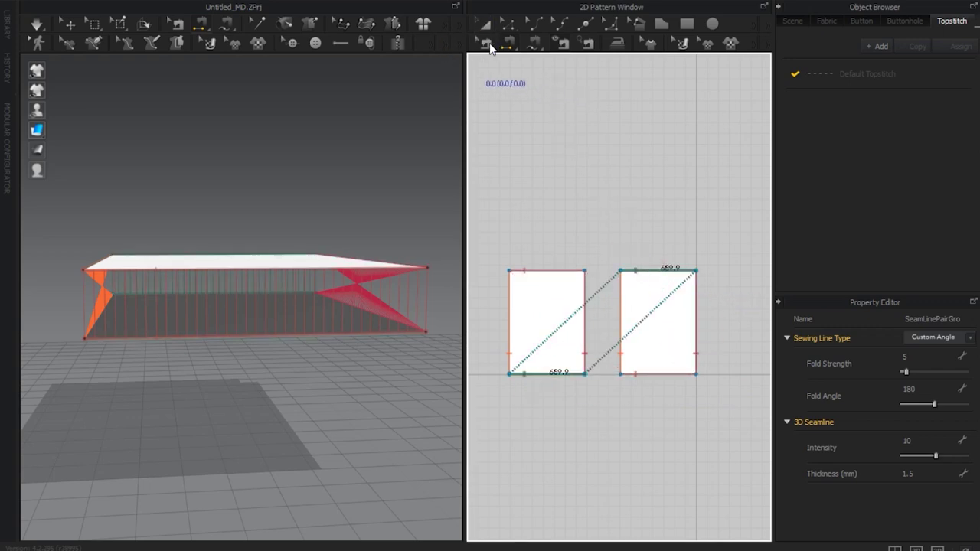
Step: In Edit Sewing, apply Reverse Sewing to two misdirected seams
left_click(486, 43)
right_click(585, 323)
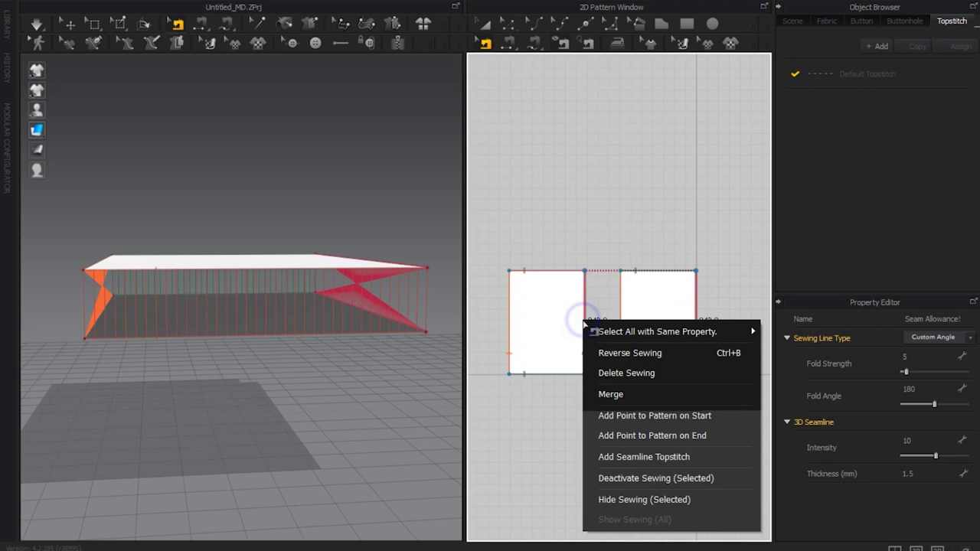
left_click(611, 357)
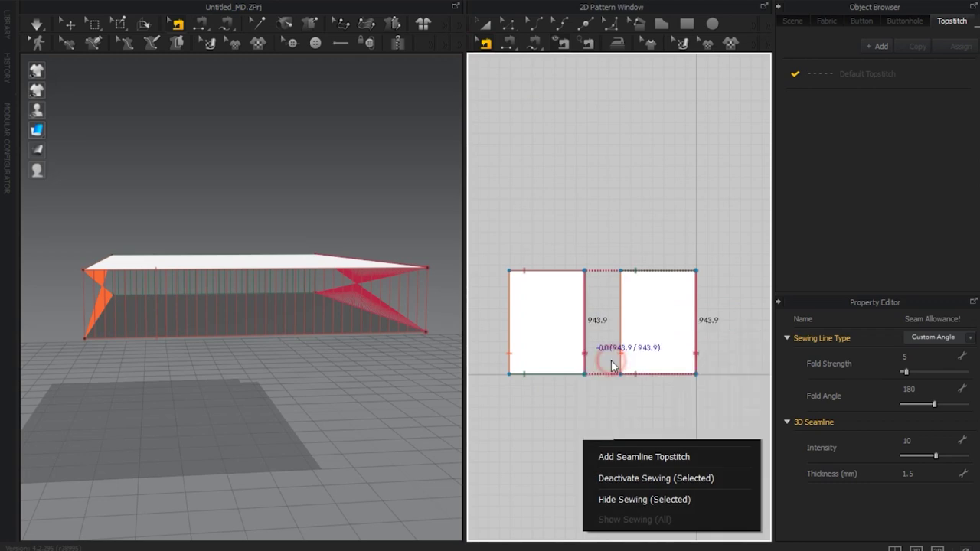
right_click(510, 332)
left_click(546, 362)
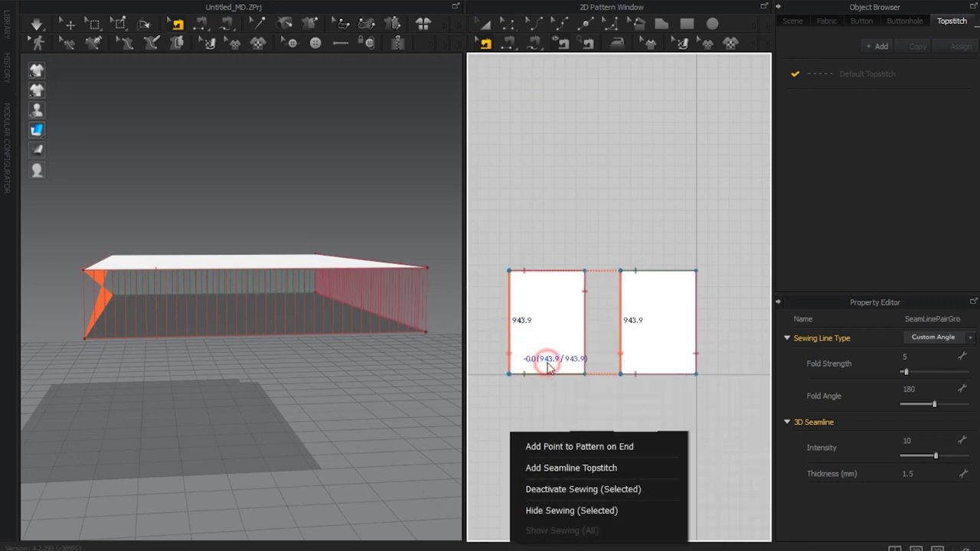
right_click_drag(123, 323, 229, 282)
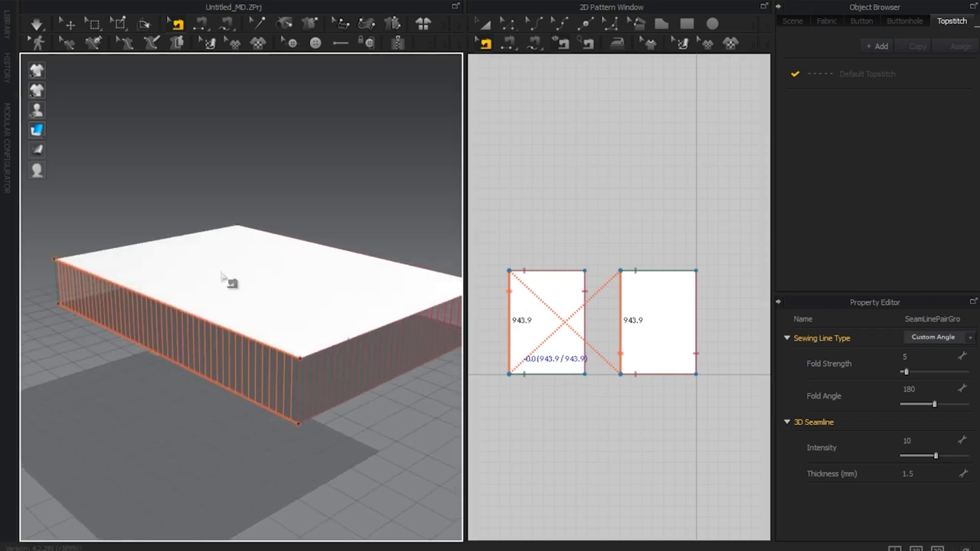
Step: Adjust the 3D view and run Simulation so the sewn panels drape onto the floor
left_click(482, 26)
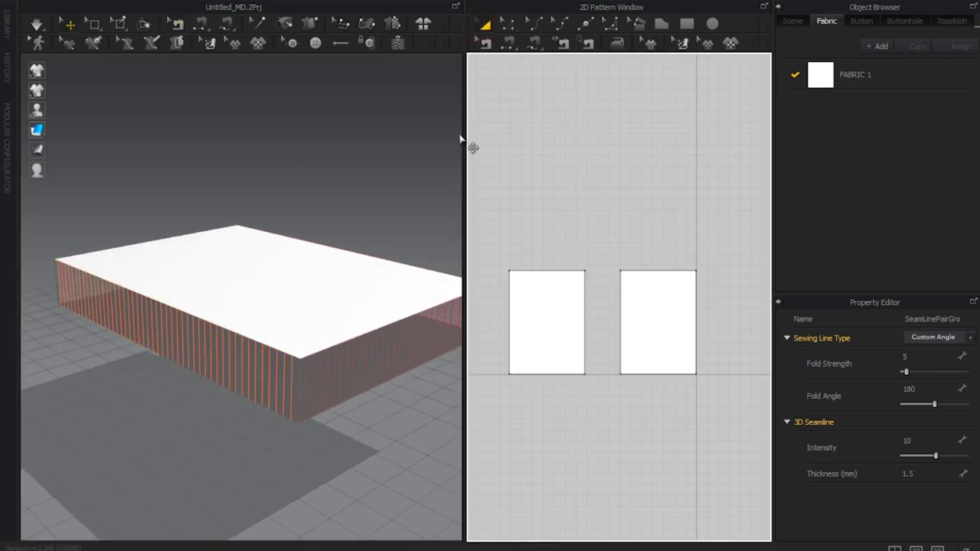
left_click_drag(462, 135, 539, 127)
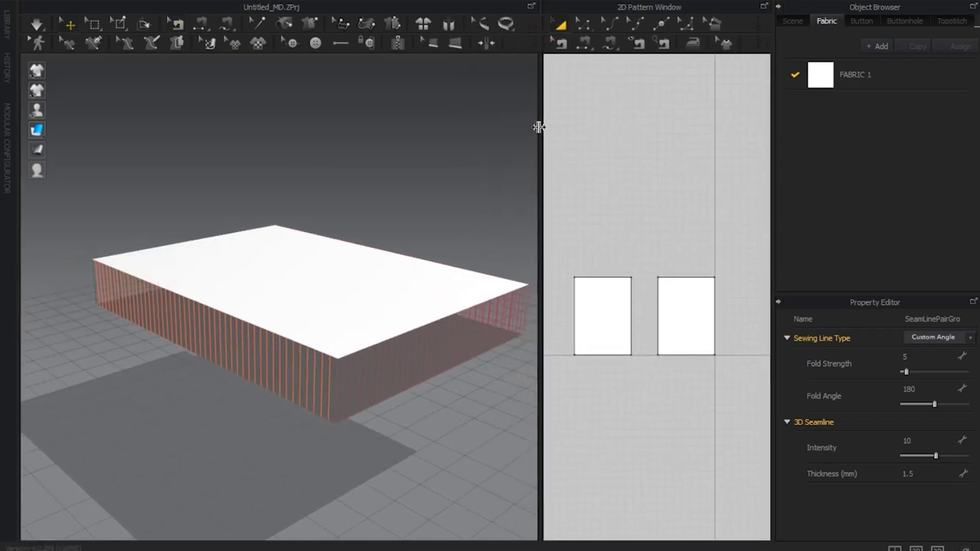
right_click_drag(376, 340, 349, 336)
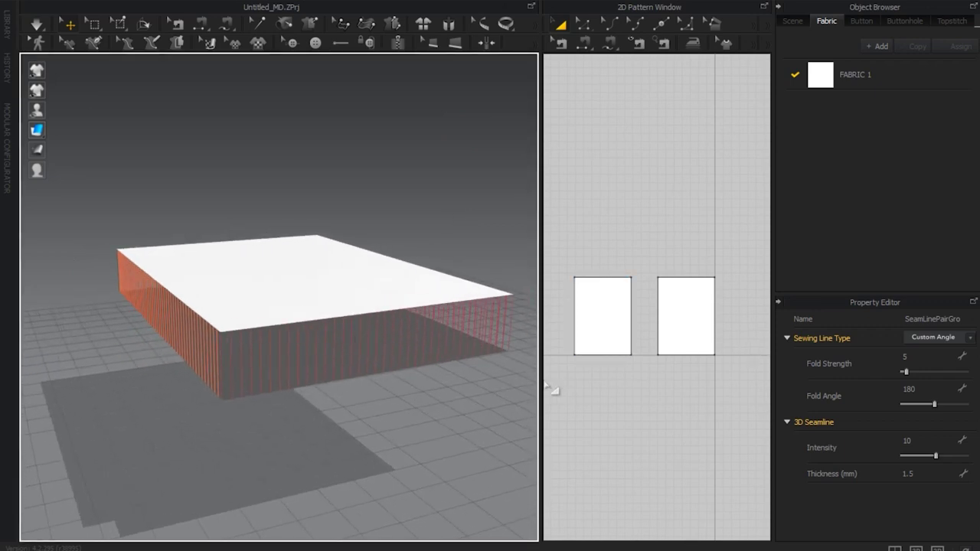
left_click_drag(541, 376, 526, 375)
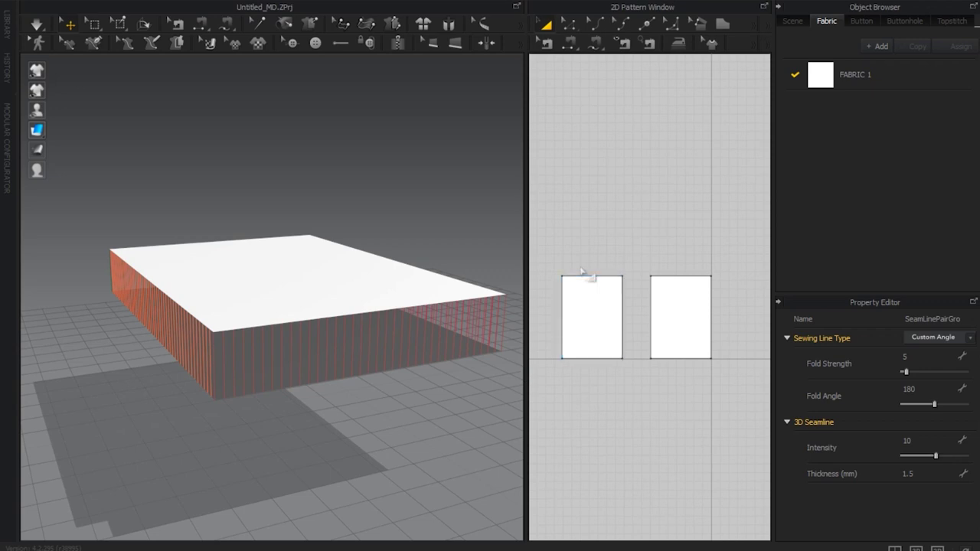
left_click(38, 28)
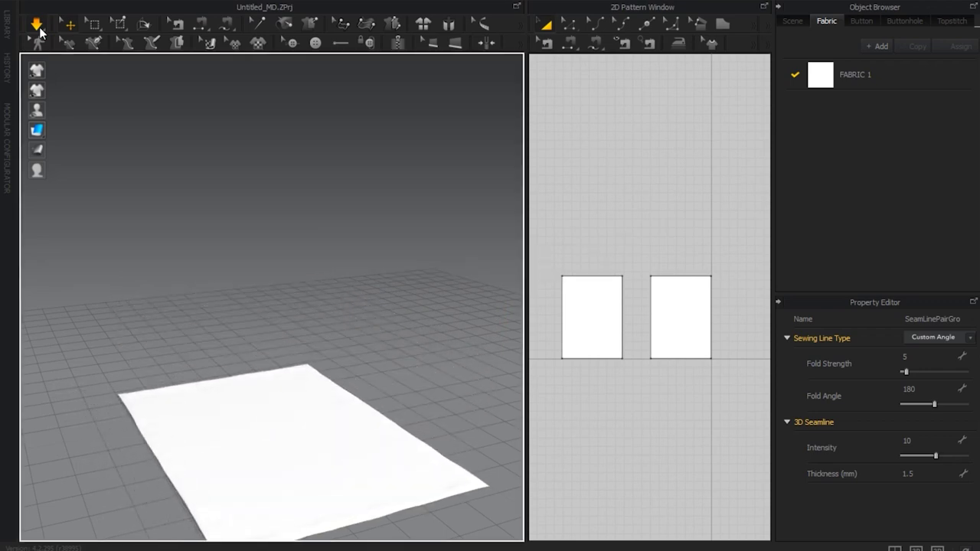
Step: Stop the simulation and freeze the right panel
left_click(39, 27)
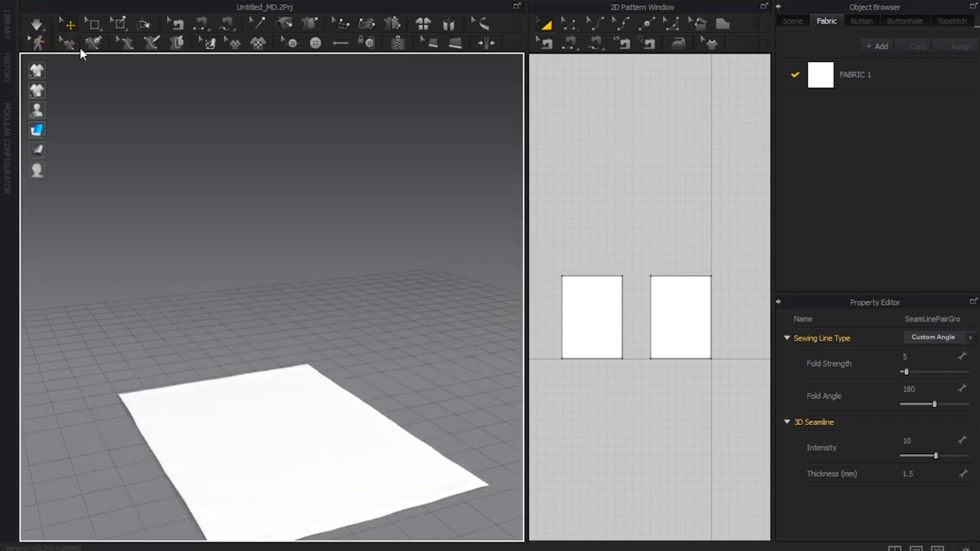
left_click(591, 350)
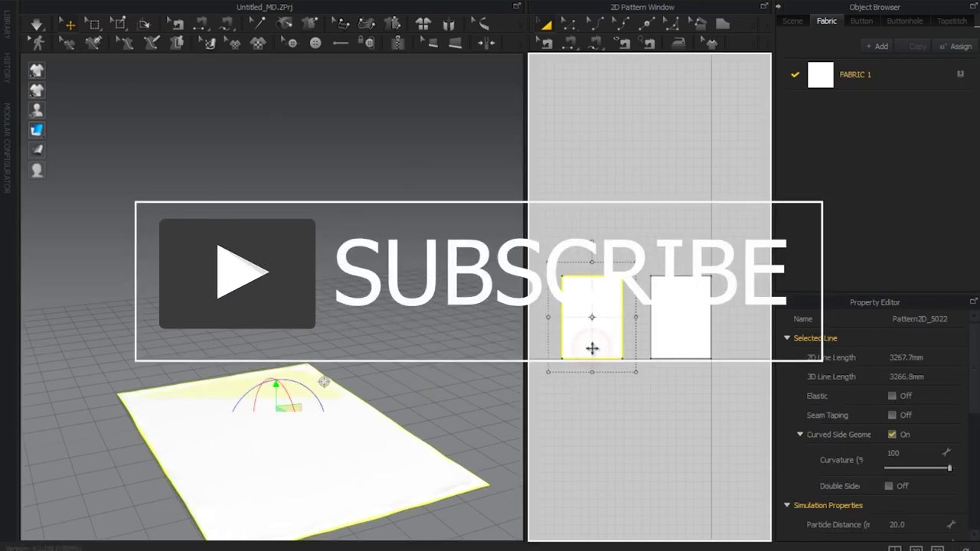
right_click(662, 324)
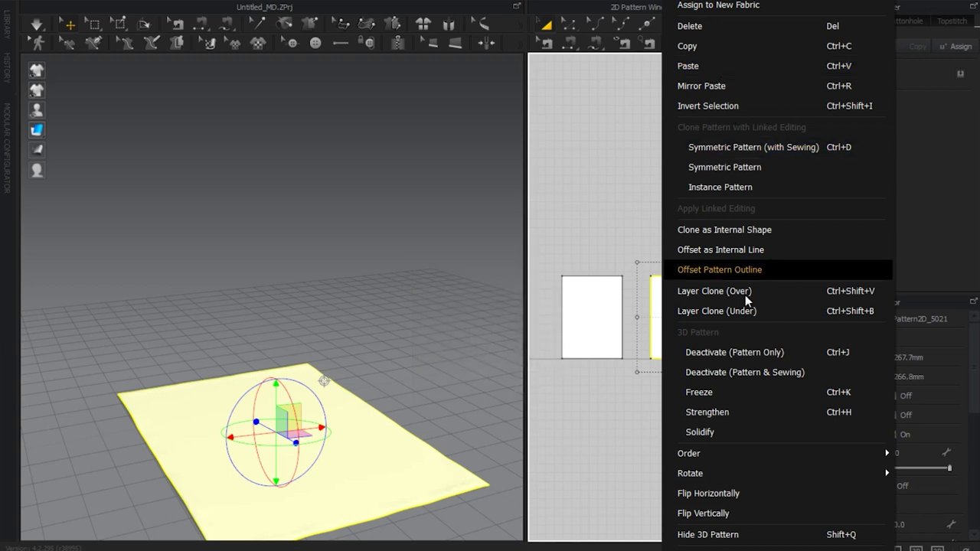
left_click(694, 392)
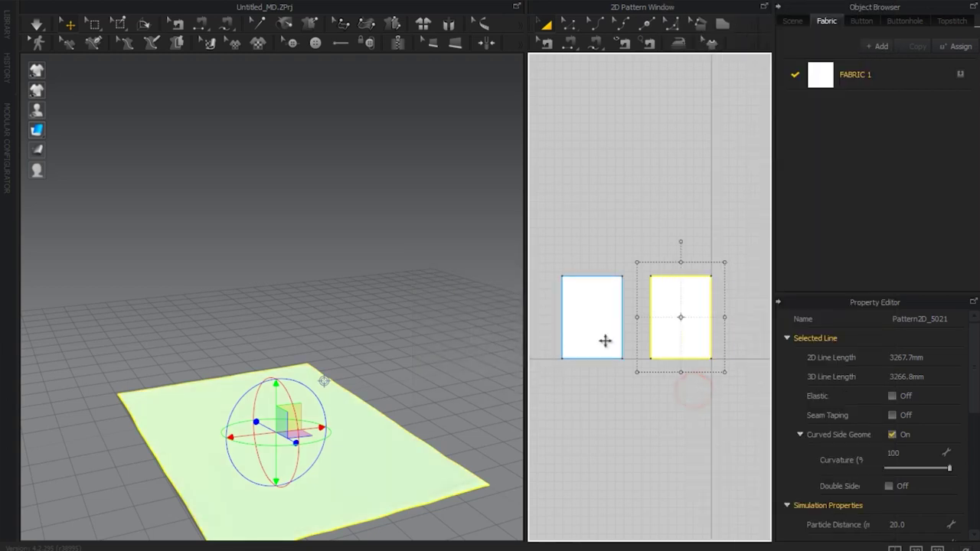
Step: Set the left panel's Pressure to 2, then open the simulation modes dropdown
left_click(603, 340)
scroll(833, 487, "down", 3)
scroll(833, 487, "down", 3)
scroll(833, 487, "down", 2)
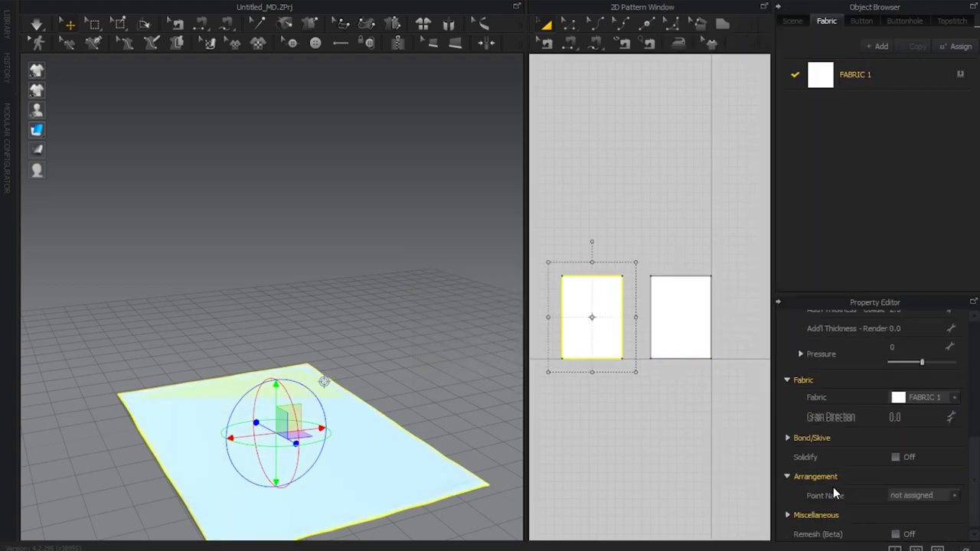
scroll(833, 487, "down", 1)
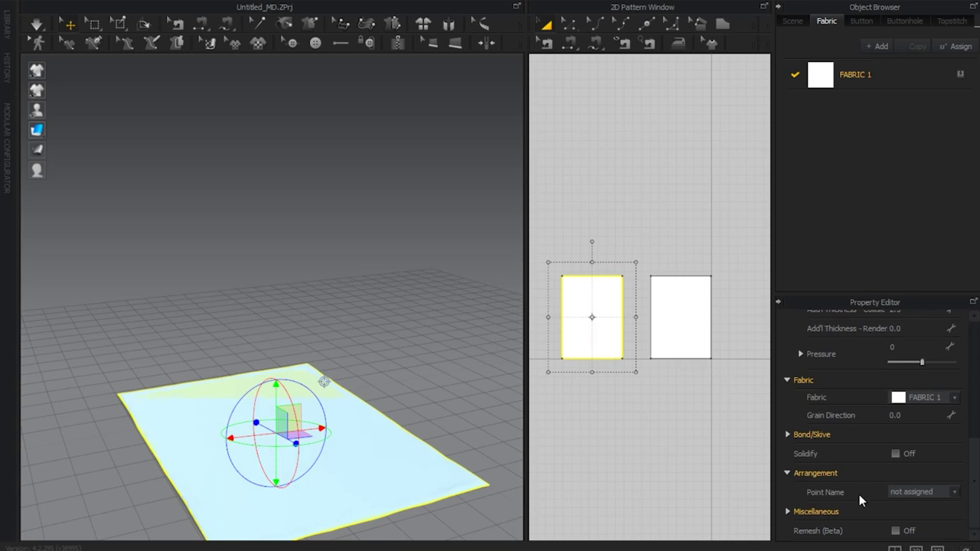
scroll(860, 495, "up", 5)
scroll(859, 496, "up", 2)
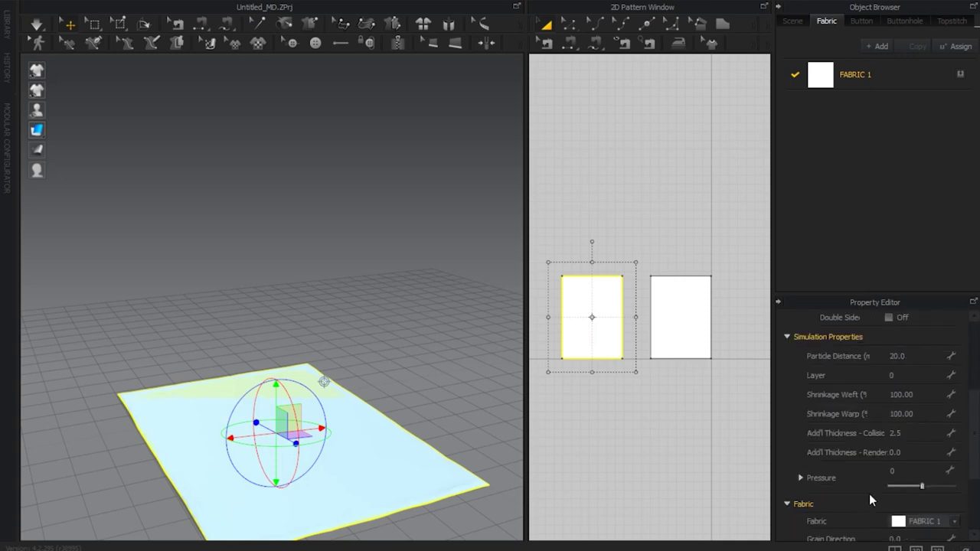
left_click(921, 489)
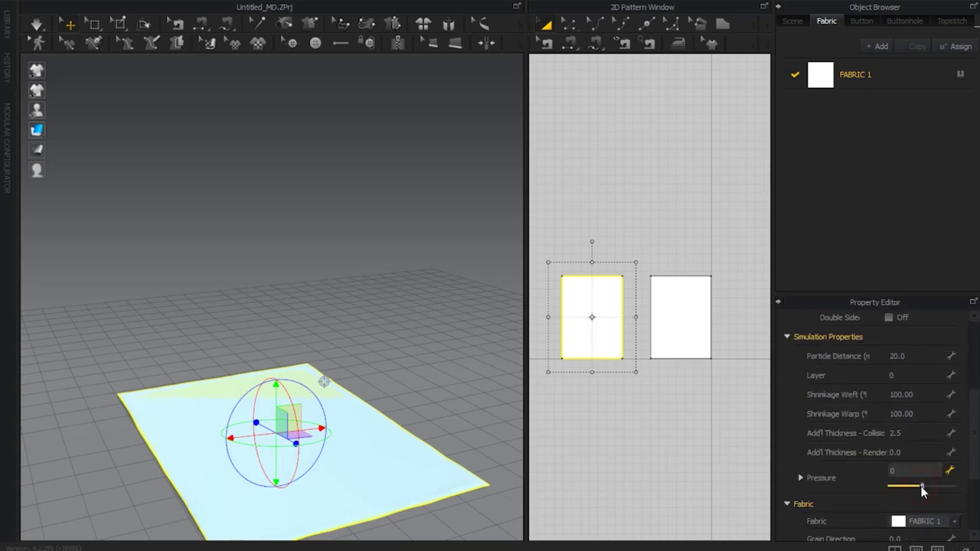
left_click(40, 30)
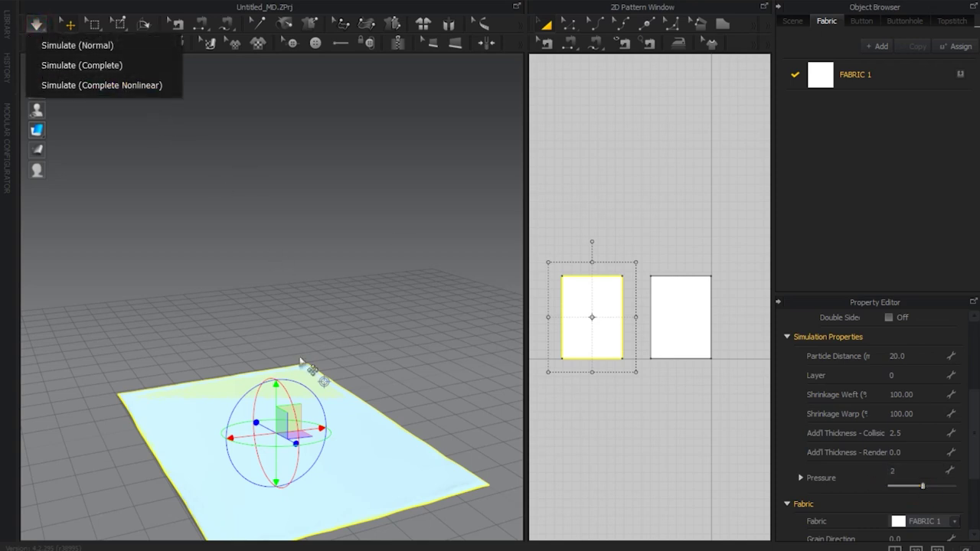
Step: Simulate, select the left and right fabric pieces, then stop the simulation
left_click(35, 29)
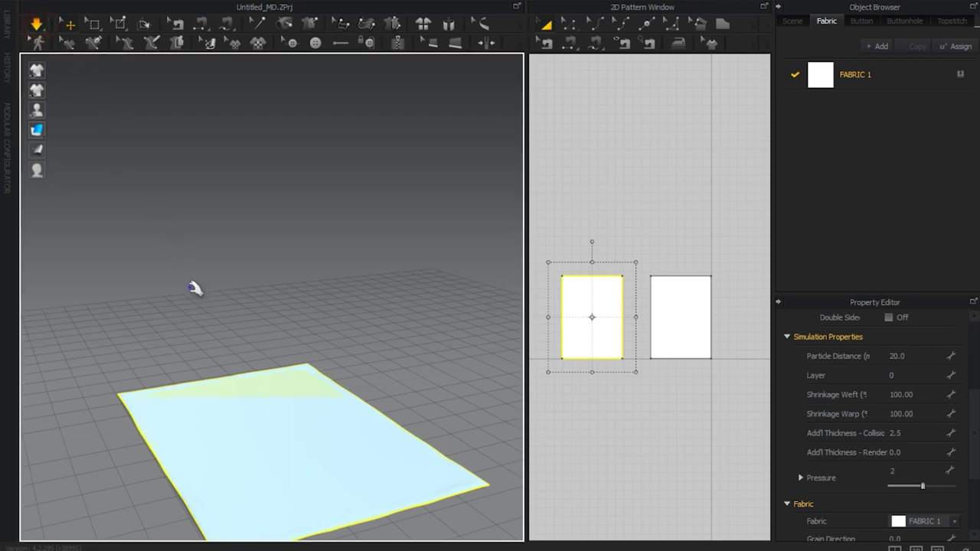
right_click_drag(222, 331, 363, 320)
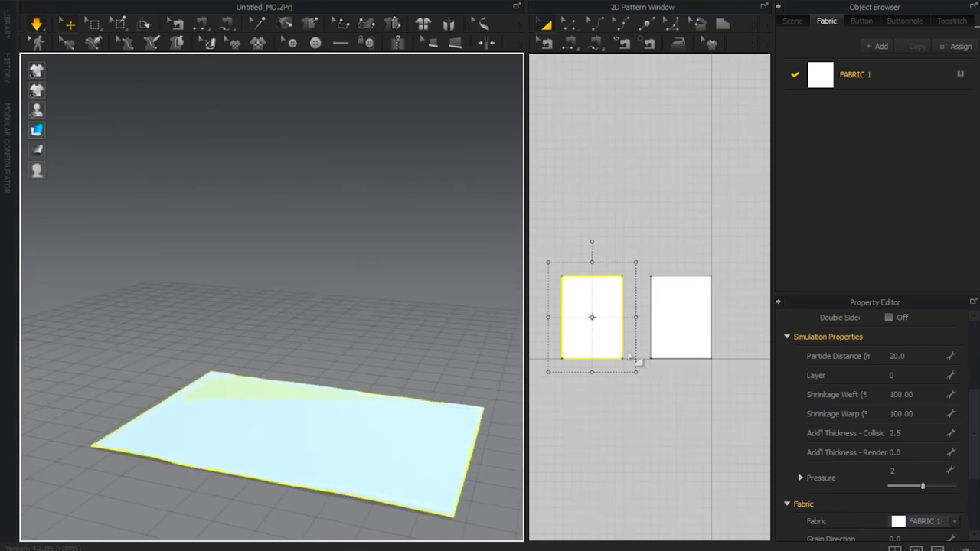
right_click(608, 329)
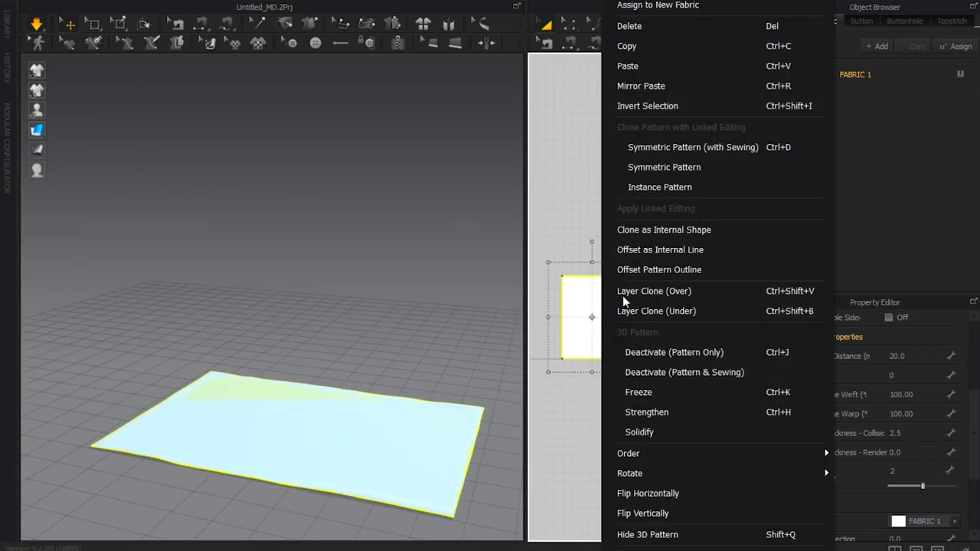
left_click(430, 411)
right_click(657, 332)
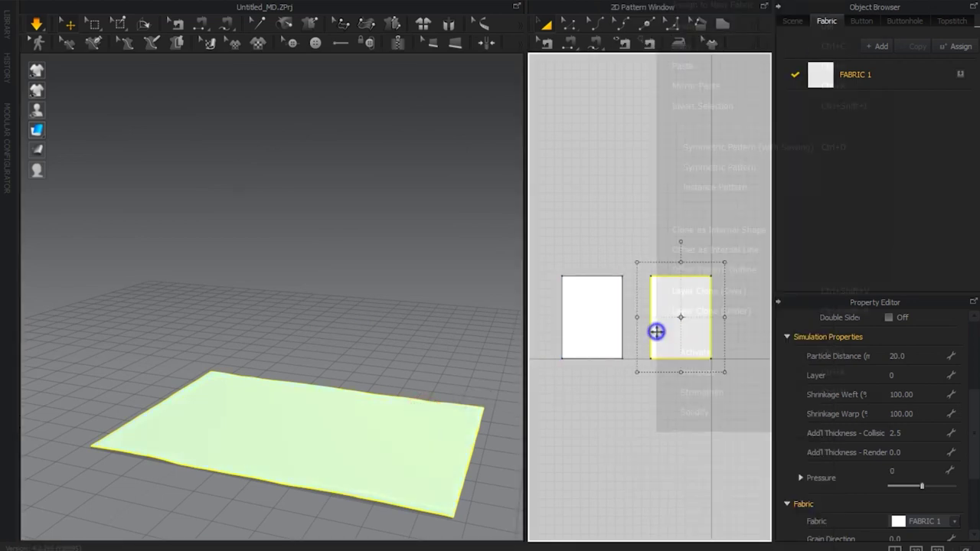
left_click(588, 332)
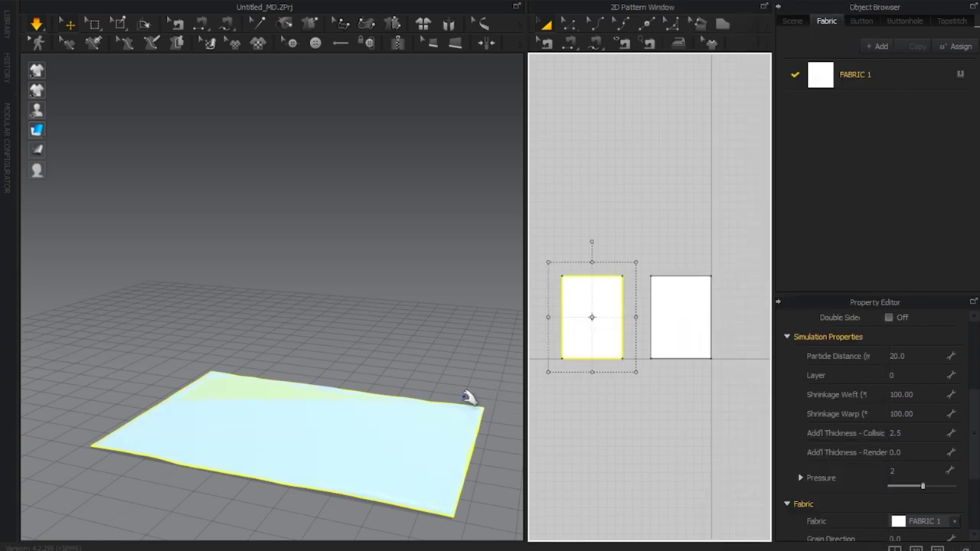
left_click(346, 447)
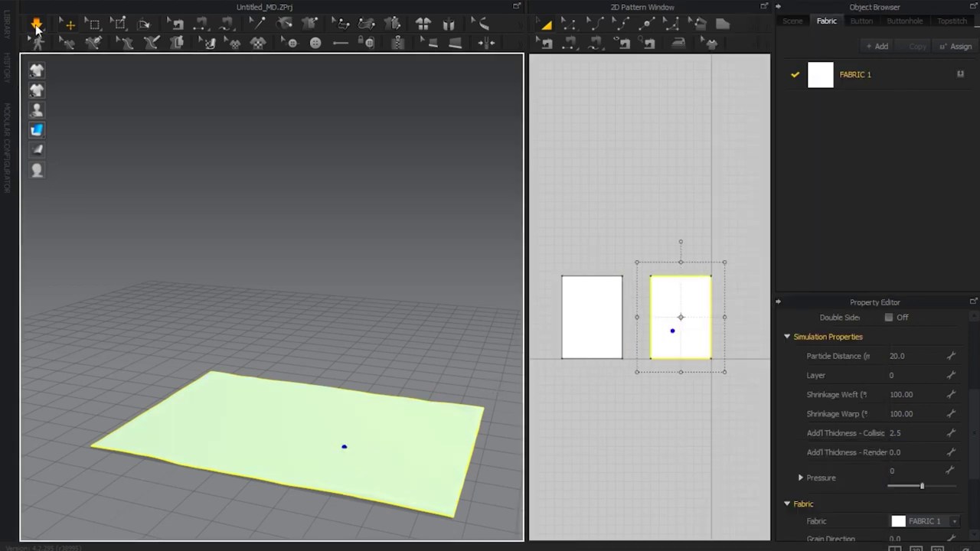
left_click(36, 24)
Step: Lift the fabric slightly above the floor with the move gizmo and simulate with Space
left_click(291, 462)
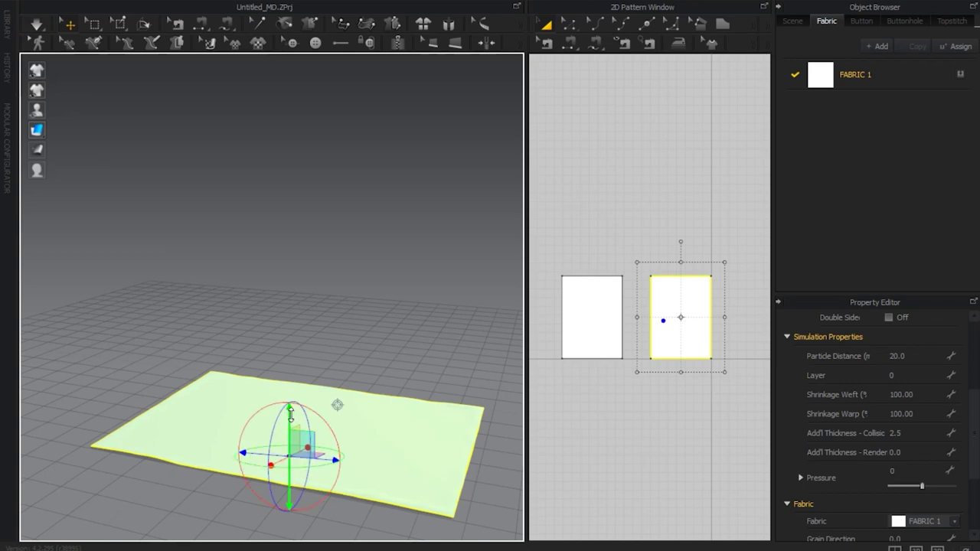
left_click_drag(291, 417, 317, 424)
mouse_move(396, 432)
right_mouse_down()
mouse_move(374, 387)
mouse_move(390, 416)
mouse_move(395, 373)
mouse_move(402, 444)
right_mouse_up()
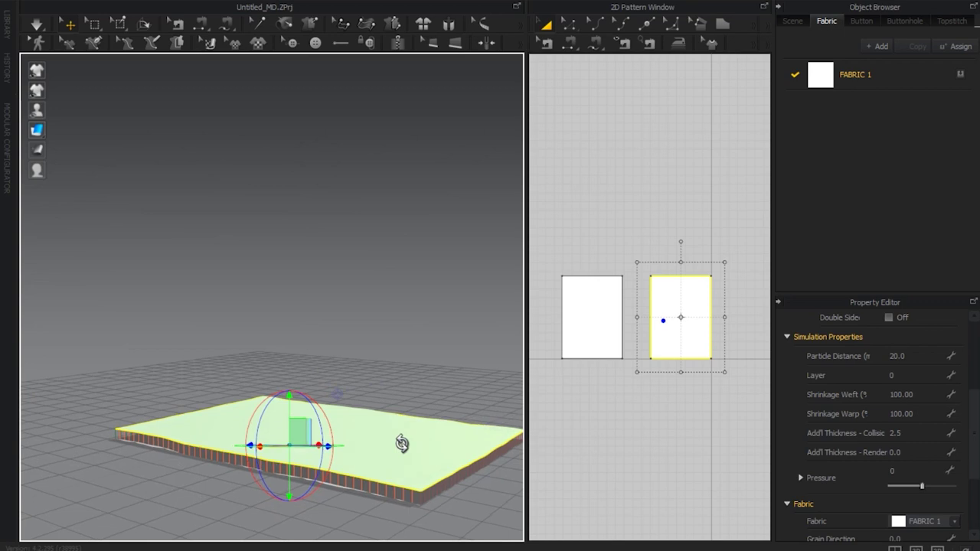
key("space")
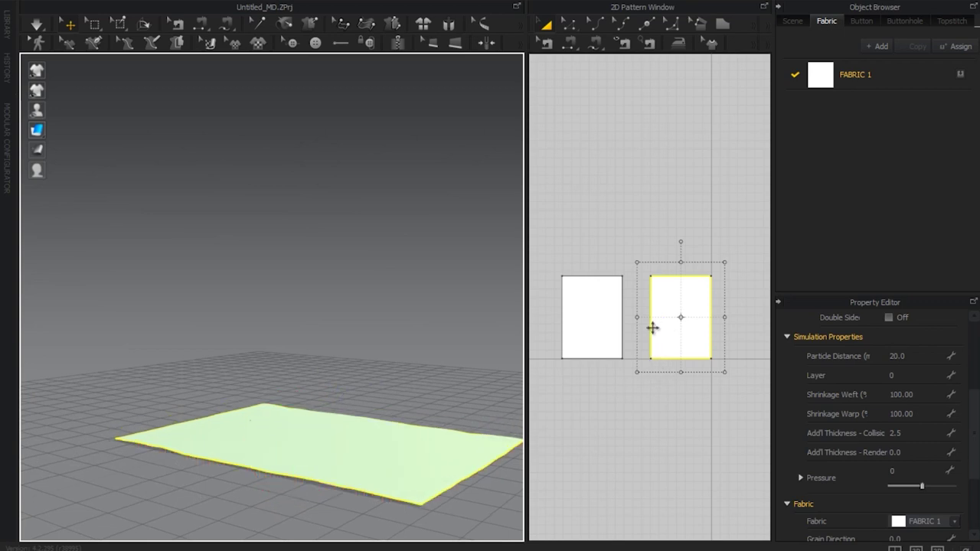
Step: Freeze the selected fabric pieces, then unfreeze the right piece
right_click(579, 317)
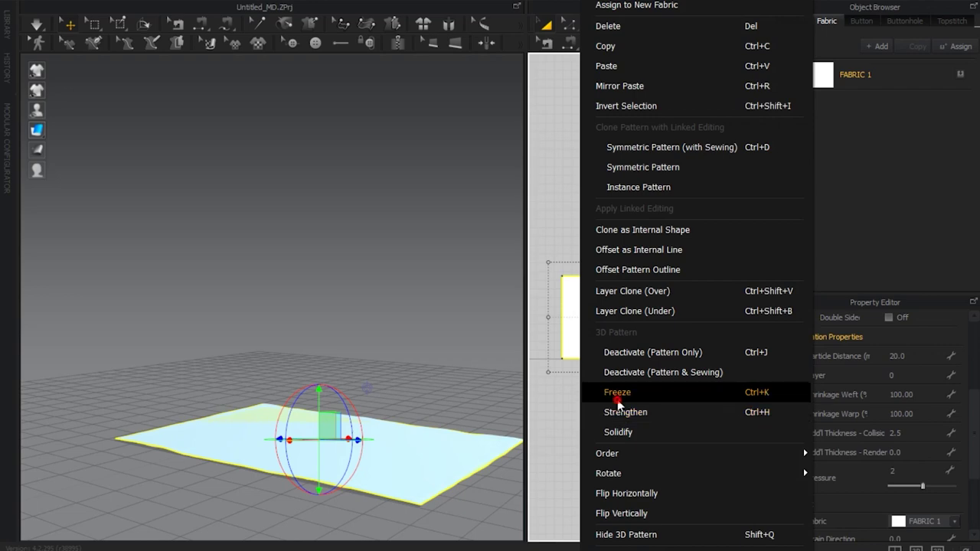
left_click(617, 398)
left_click(652, 333)
right_click(663, 344)
left_click(686, 375)
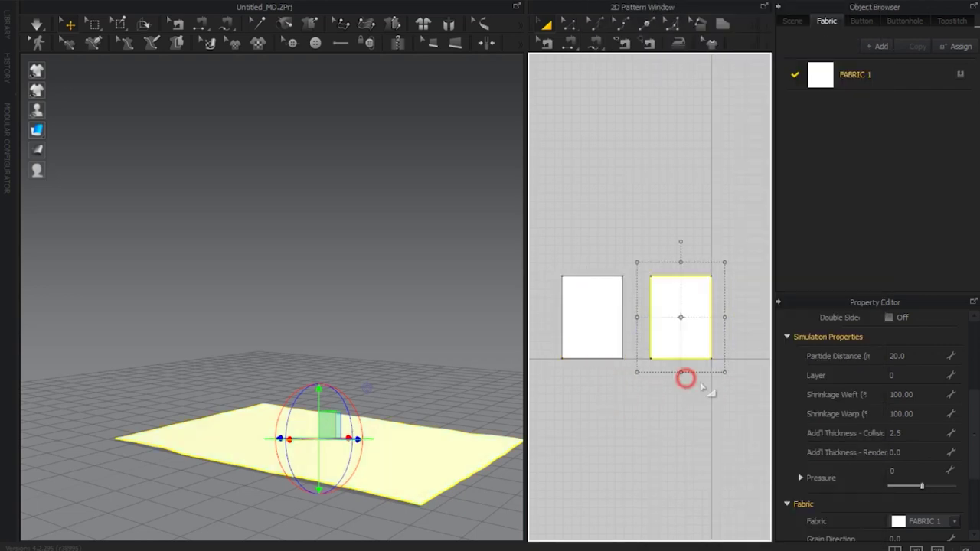
Step: Give both left and right pieces a Pressure of 2 and restart the simulation
left_click(609, 338)
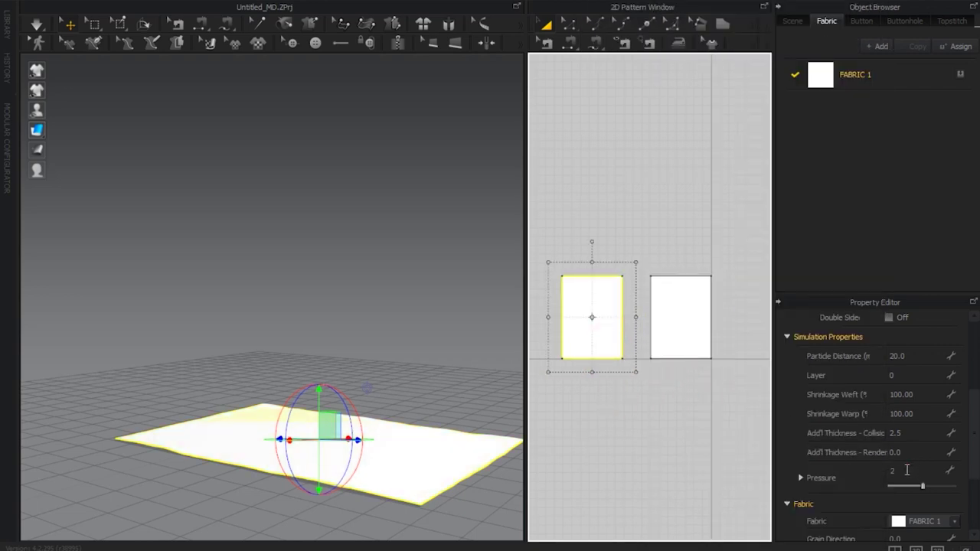
left_click(907, 470)
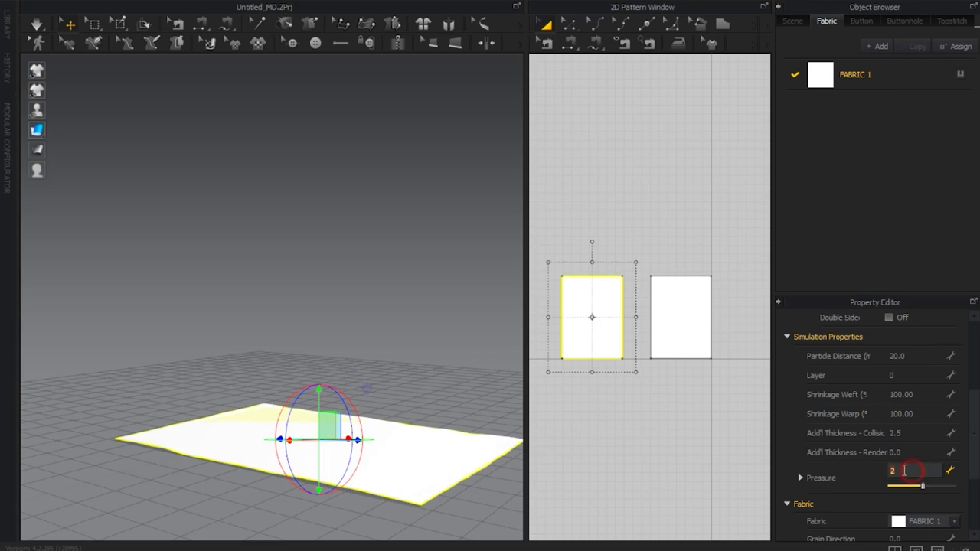
left_click(681, 316)
left_click(922, 487)
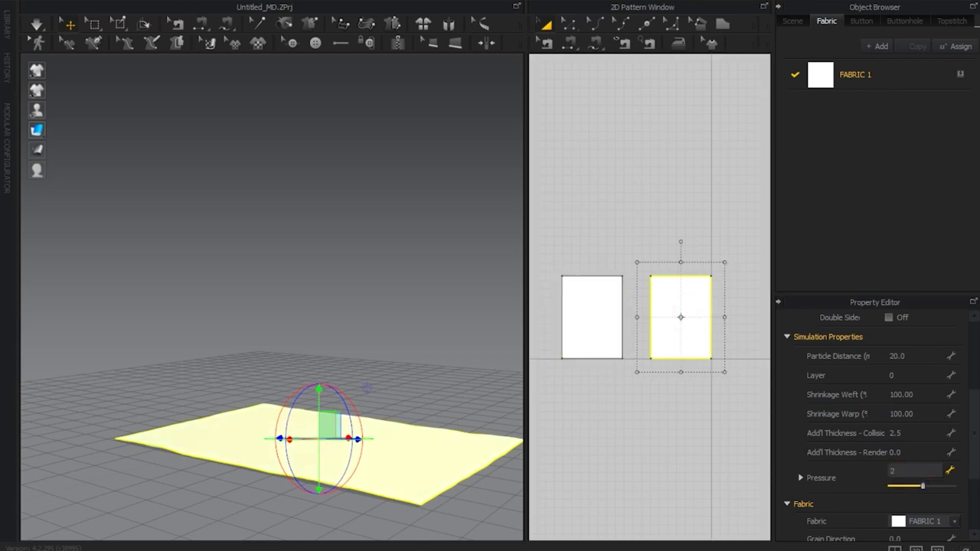
left_click(36, 24)
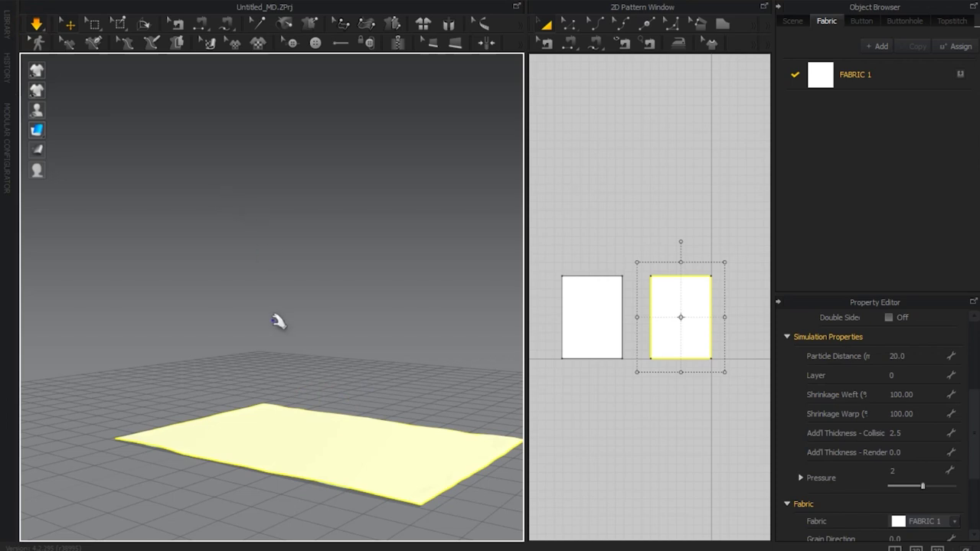
Step: Open and dismiss the 3D view context menu, then zoom in on the cloth
right_click(289, 382)
left_click(264, 369)
right_click(260, 383)
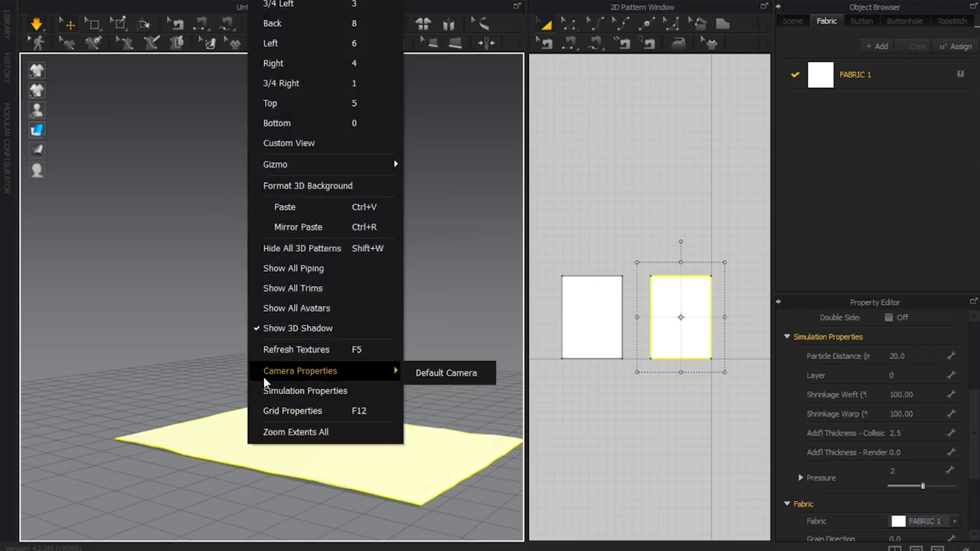
left_click(169, 374)
scroll(171, 383, "up", 2)
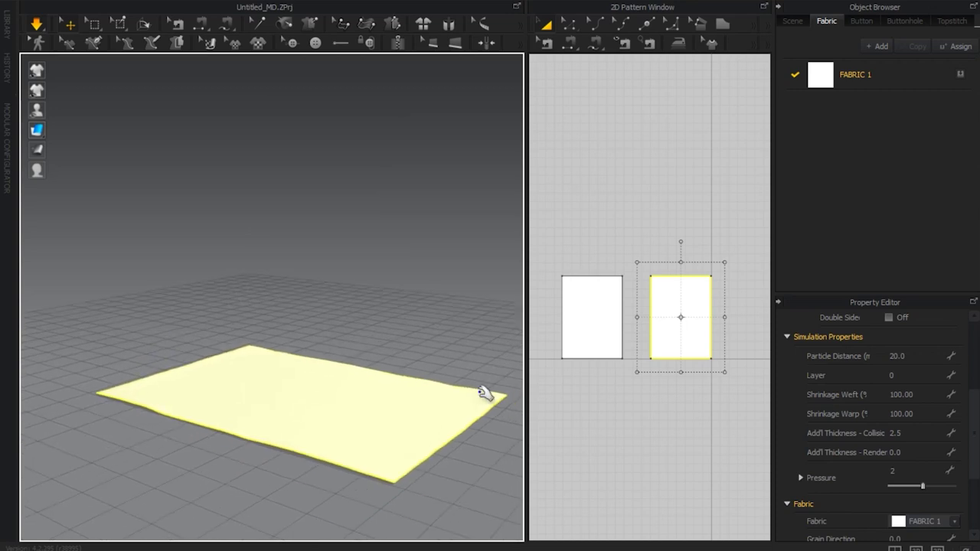
Step: Raise the cloth's Pressure to 10 to puff it up, then lower it to about 1
left_click(924, 485)
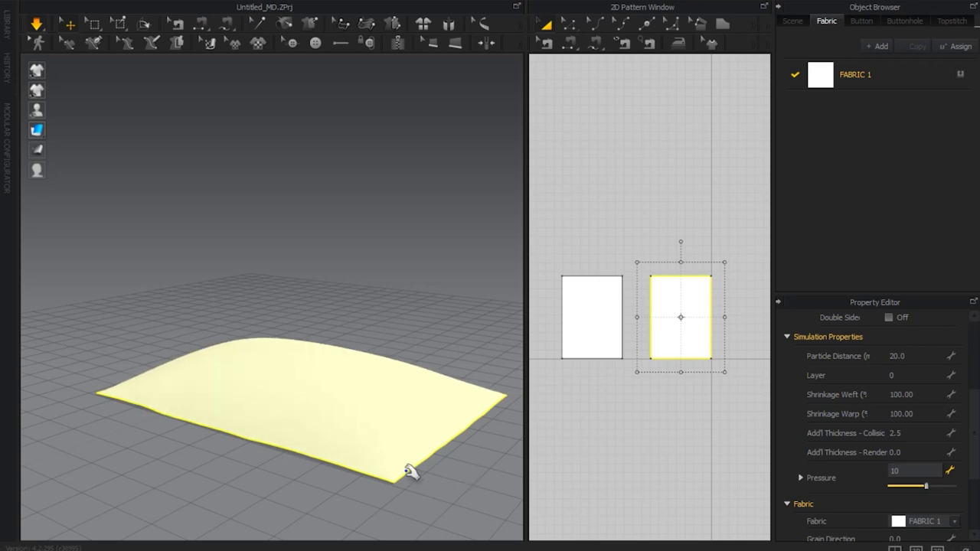
mouse_move(216, 451)
right_mouse_down()
mouse_move(306, 429)
mouse_move(216, 447)
mouse_move(225, 452)
right_mouse_up()
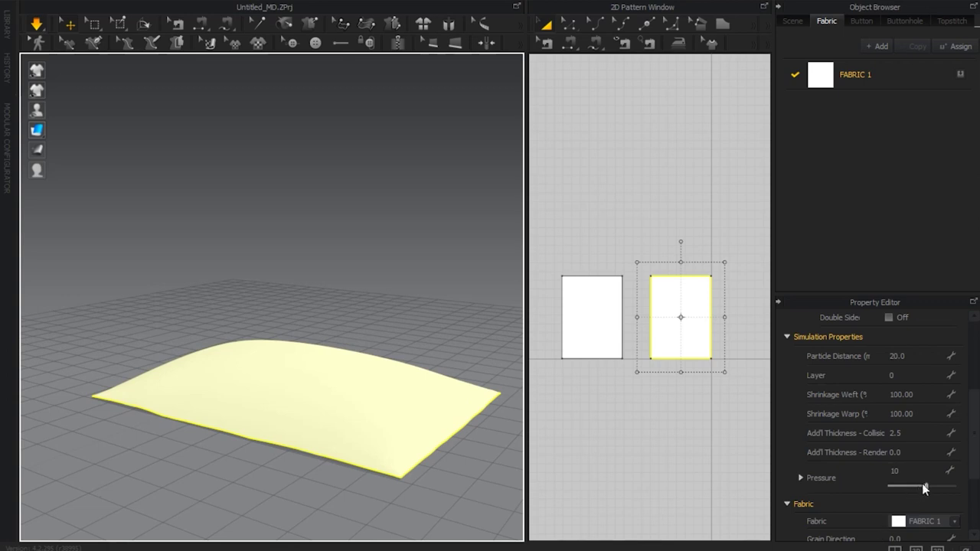
left_click_drag(923, 486, 921, 485)
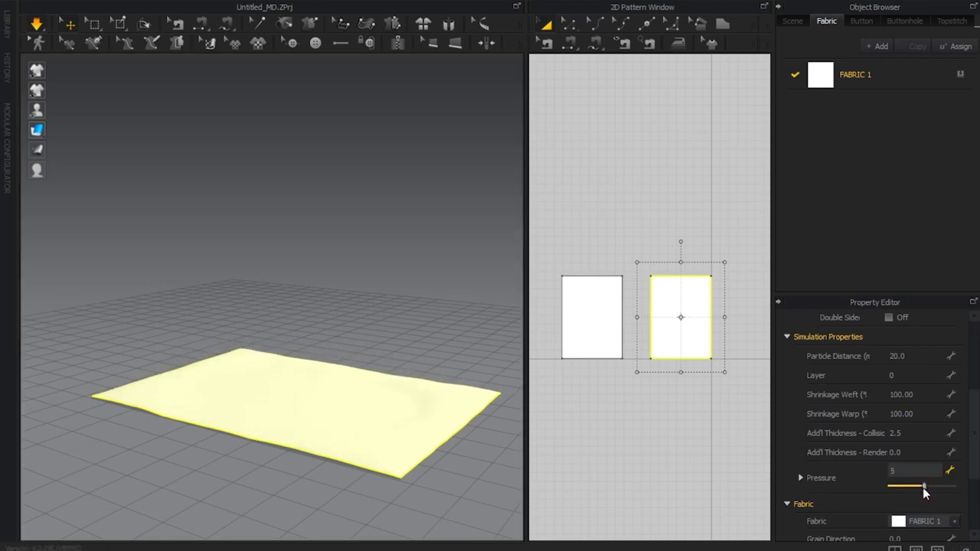
left_click_drag(924, 485, 921, 487)
scroll(793, 449, "up", 2)
scroll(793, 448, "up", 2)
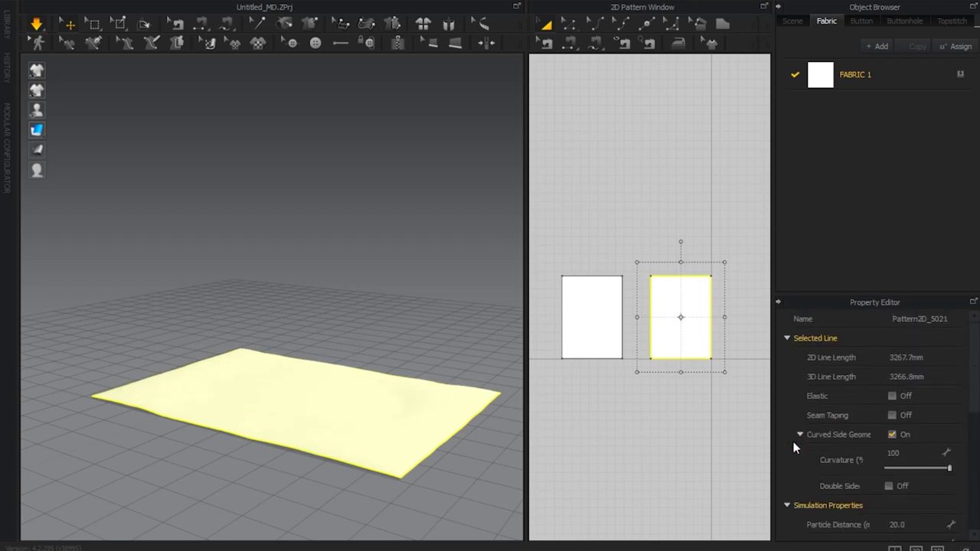
Step: Turn on Elastic for the selected piece's edges and stop the simulation
left_click(890, 396)
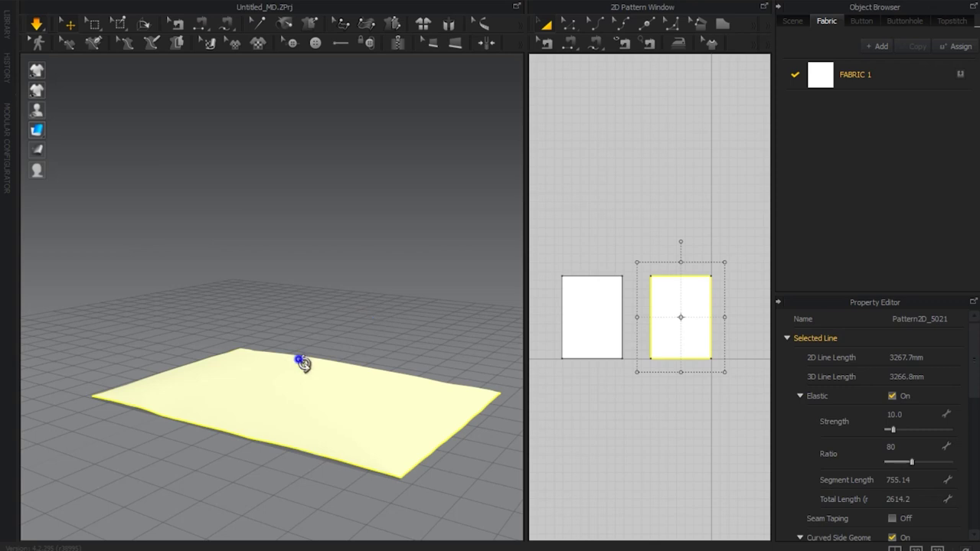
mouse_move(303, 361)
right_mouse_down()
mouse_move(383, 385)
mouse_move(309, 328)
mouse_move(107, 100)
right_mouse_up()
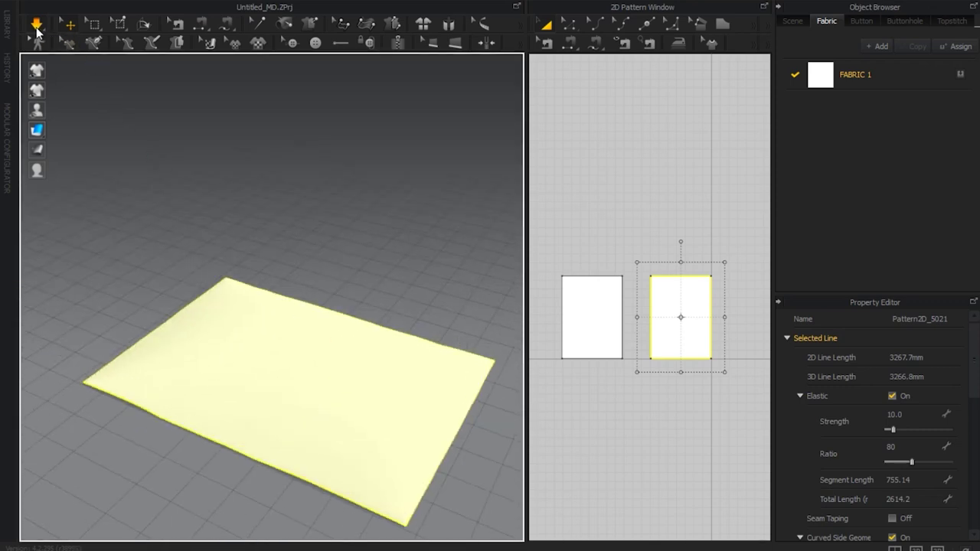
left_click(36, 29)
Step: Set Particle Distance to 10 on both blanket patterns and rerun the simulation
left_click(355, 236)
left_click(598, 301)
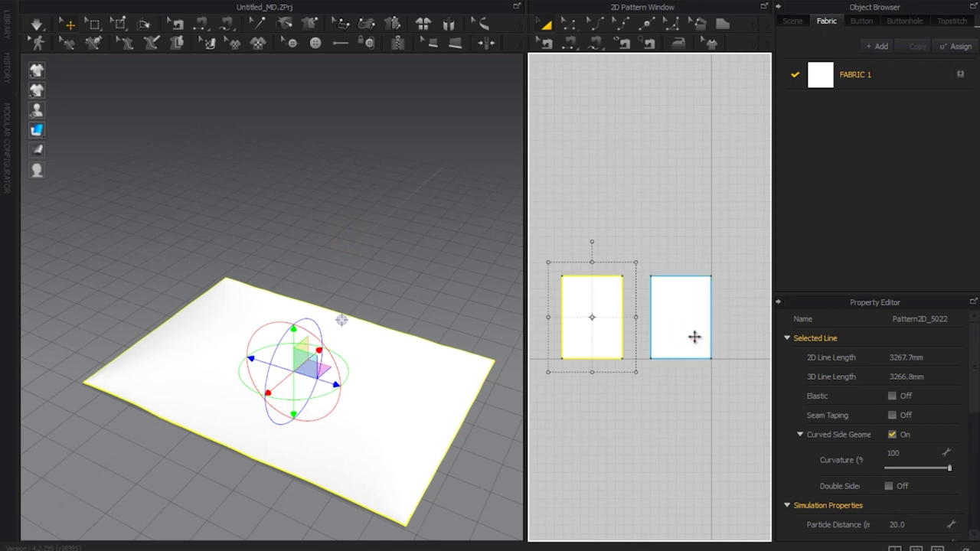
left_click(694, 337, "shift")
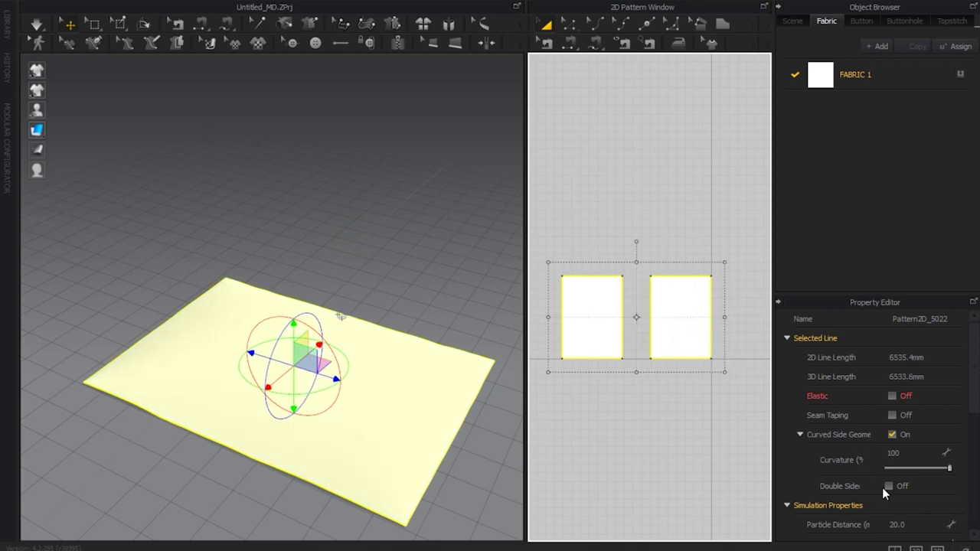
left_click(896, 525)
type("10")
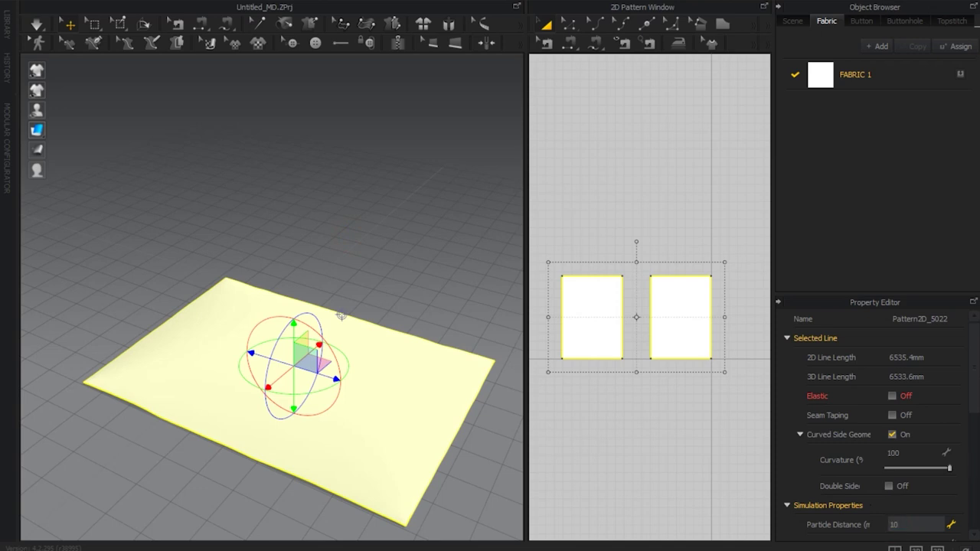
key("Return")
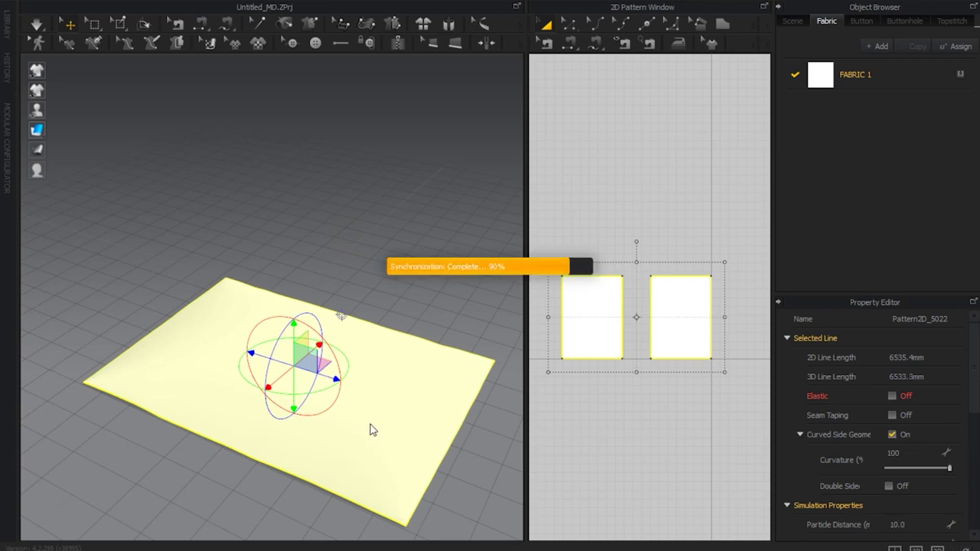
key("space")
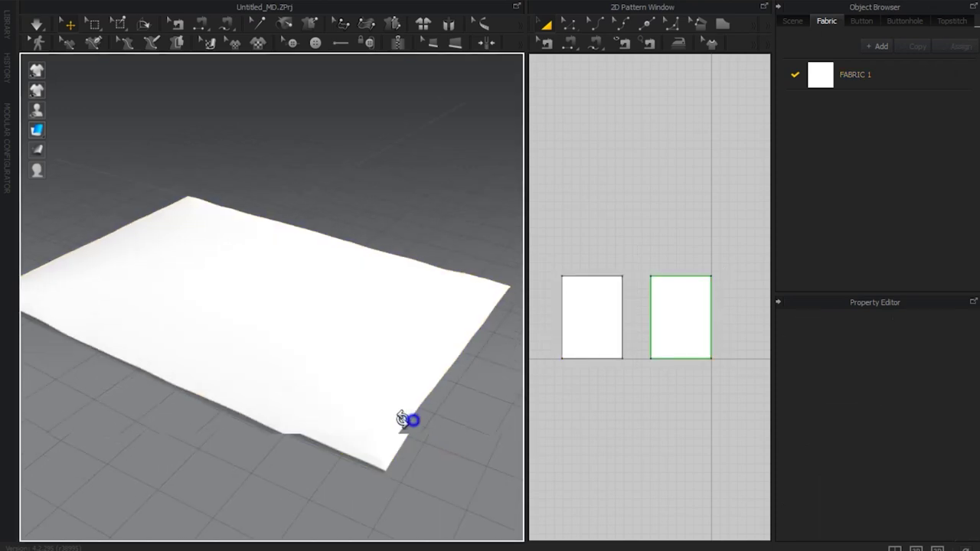
Step: Give FABRIC 1 the light grey colour BABABA in the Color dialog
left_click(817, 77)
left_click(950, 492)
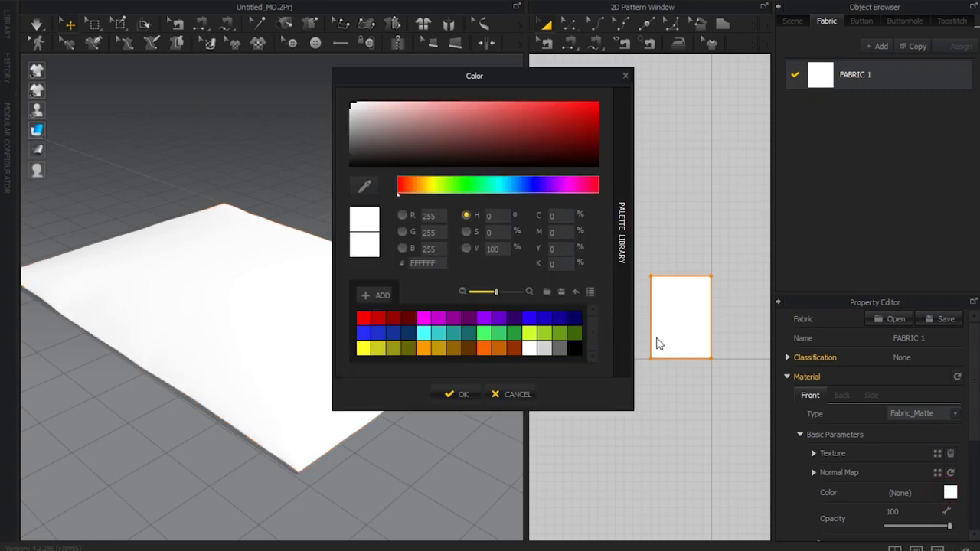
left_click_drag(363, 154, 349, 123)
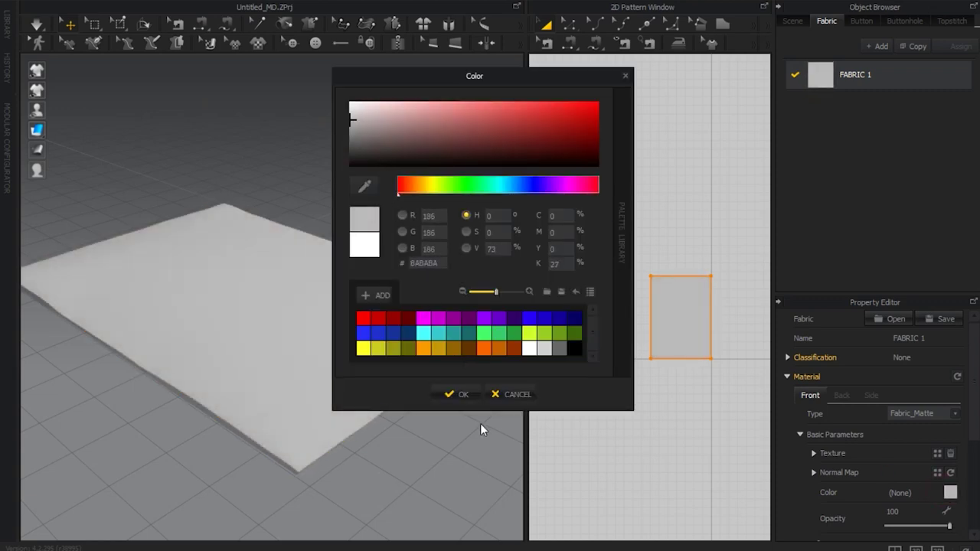
left_click(454, 395)
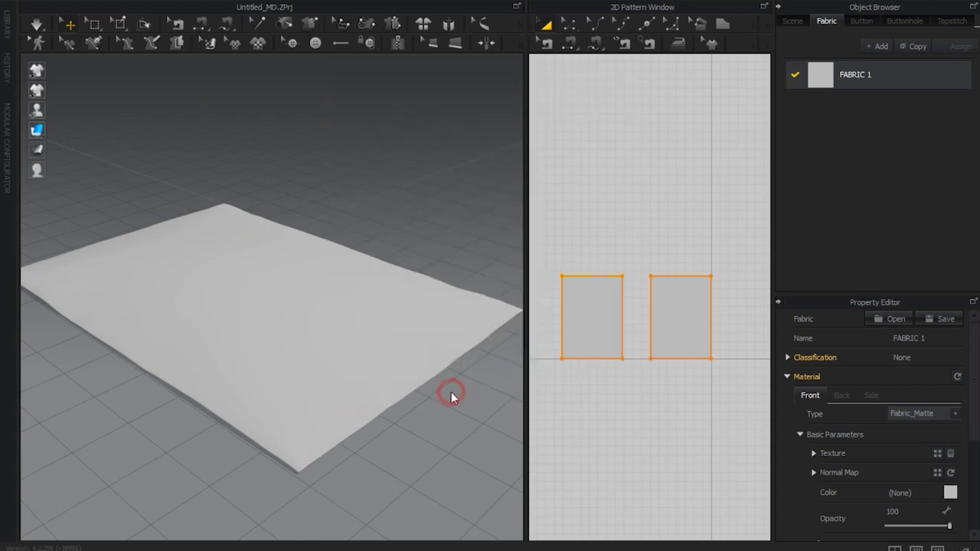
Step: Start simulating, widen the 2D pattern window over both panels, and deselect the pieces
left_click(36, 26)
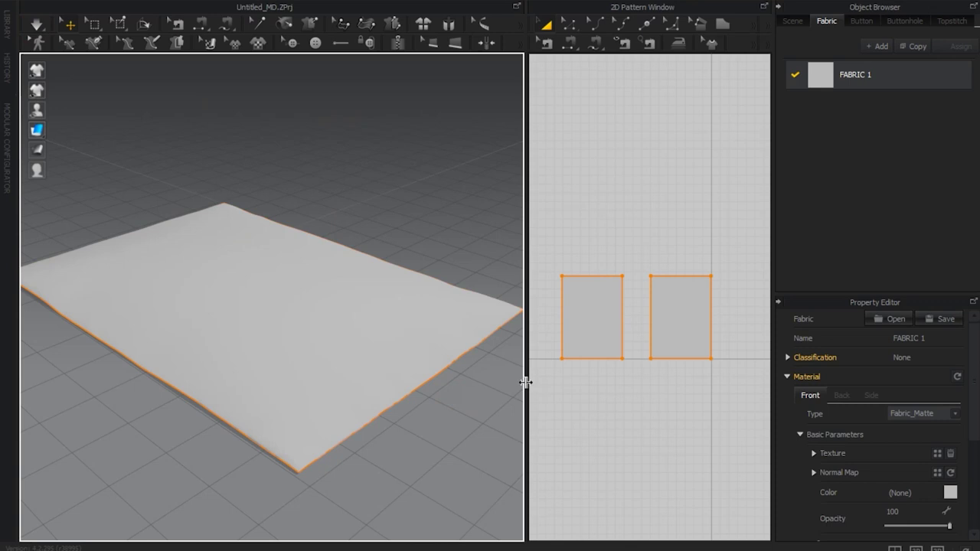
left_click_drag(525, 381, 303, 355)
left_click(409, 462)
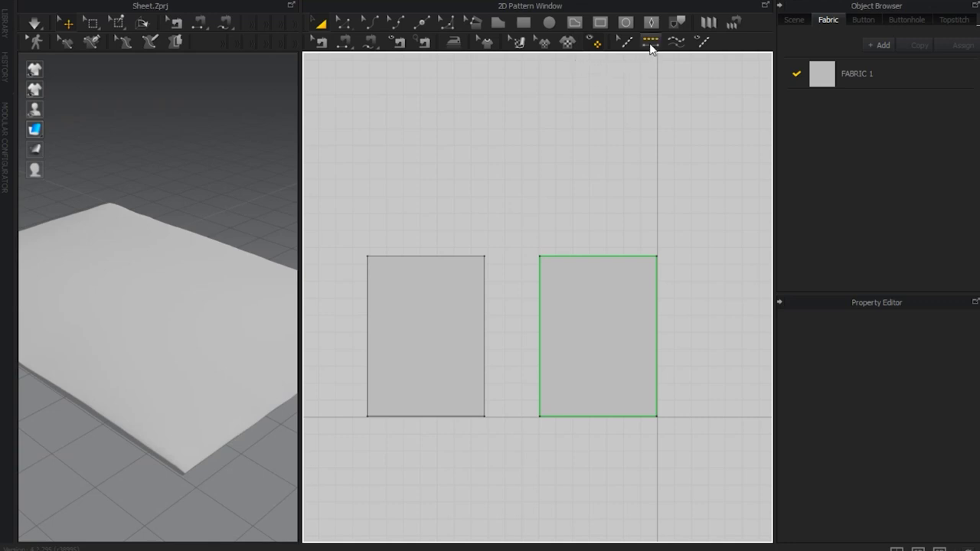
Step: Draw four vertical internal lines from top to bottom edge across the right panel
left_click(581, 20)
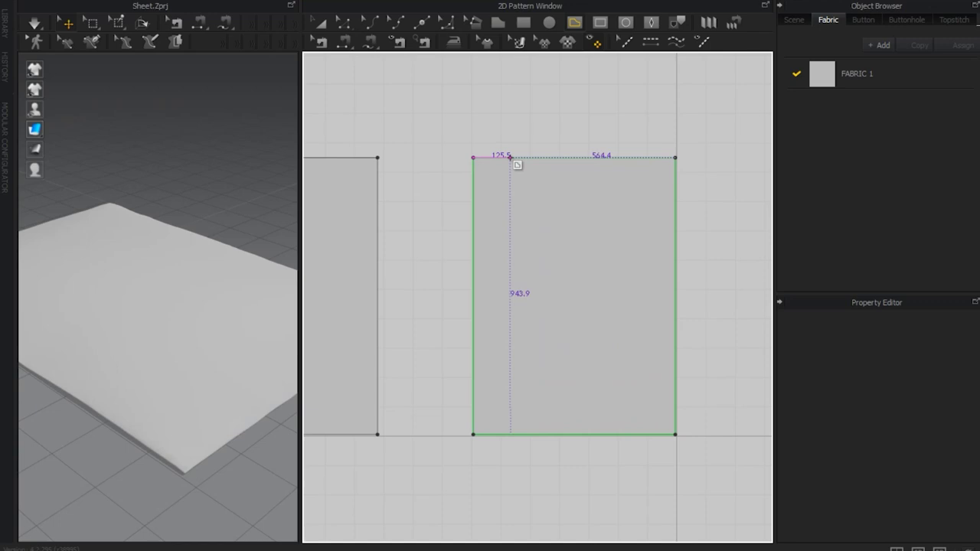
left_click(511, 157)
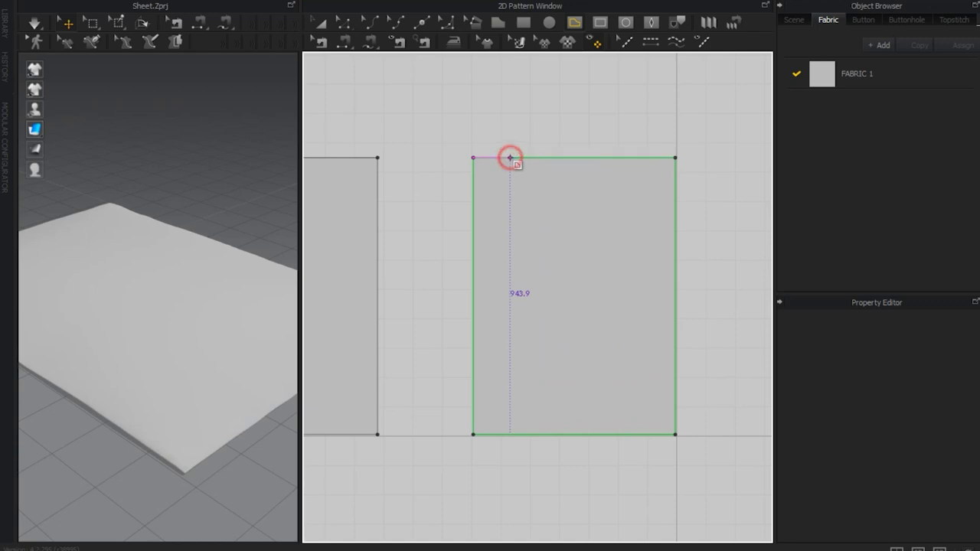
left_click(511, 435)
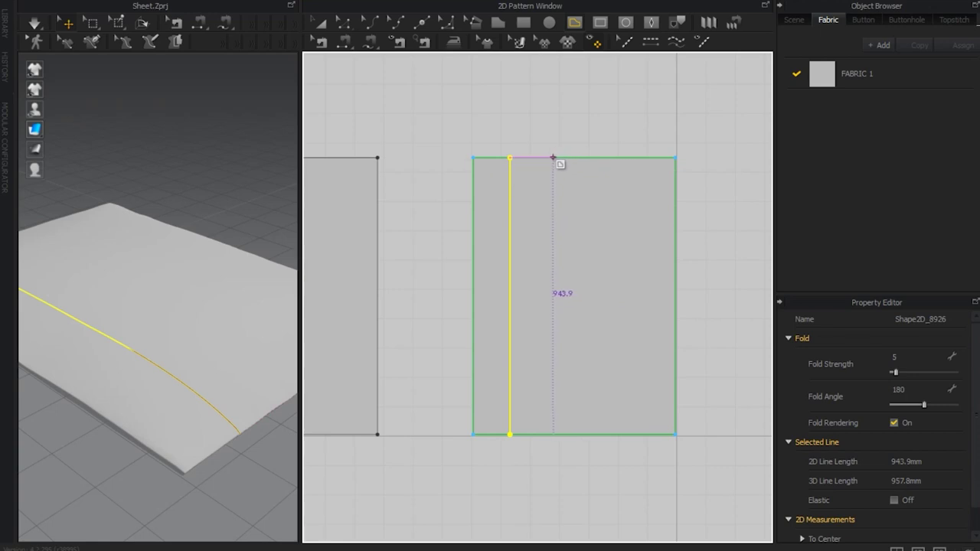
left_click(553, 157)
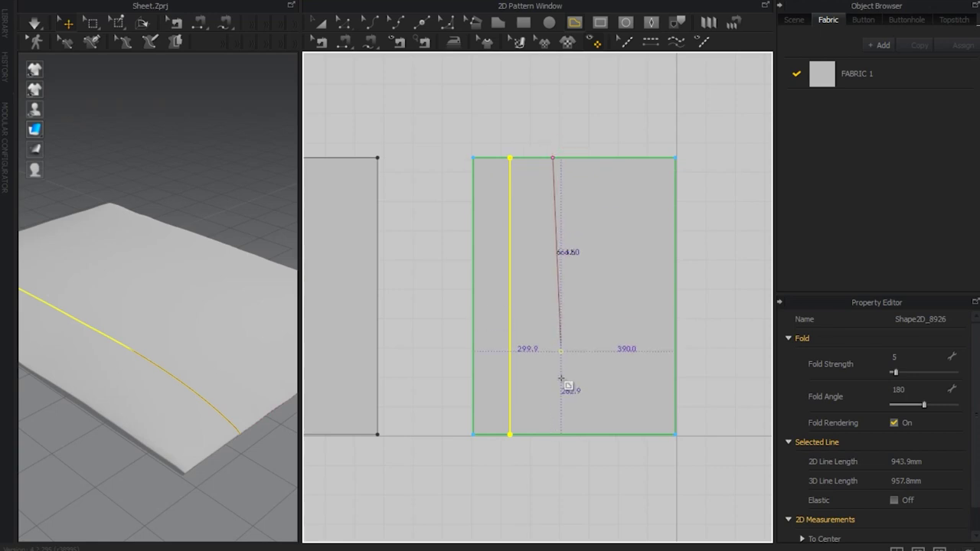
left_click(557, 435)
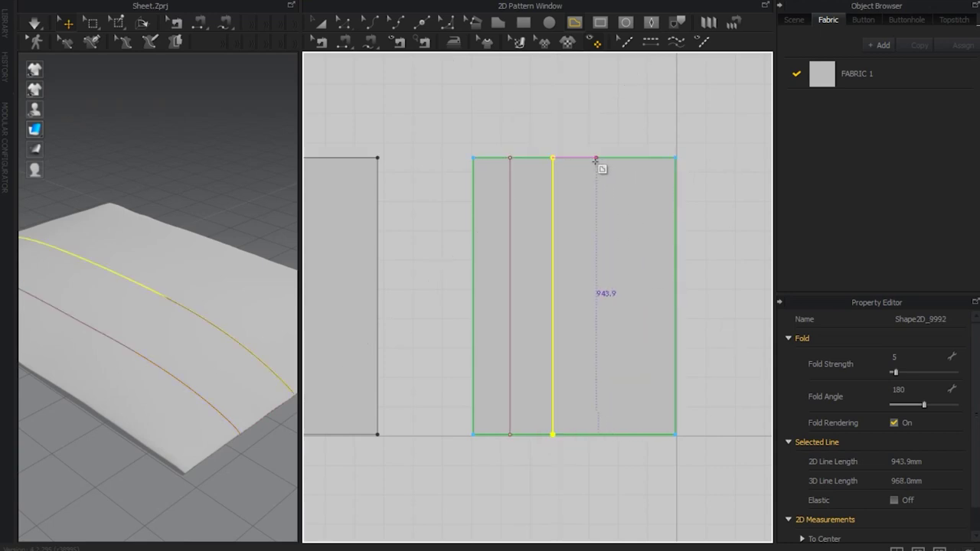
left_click(595, 158)
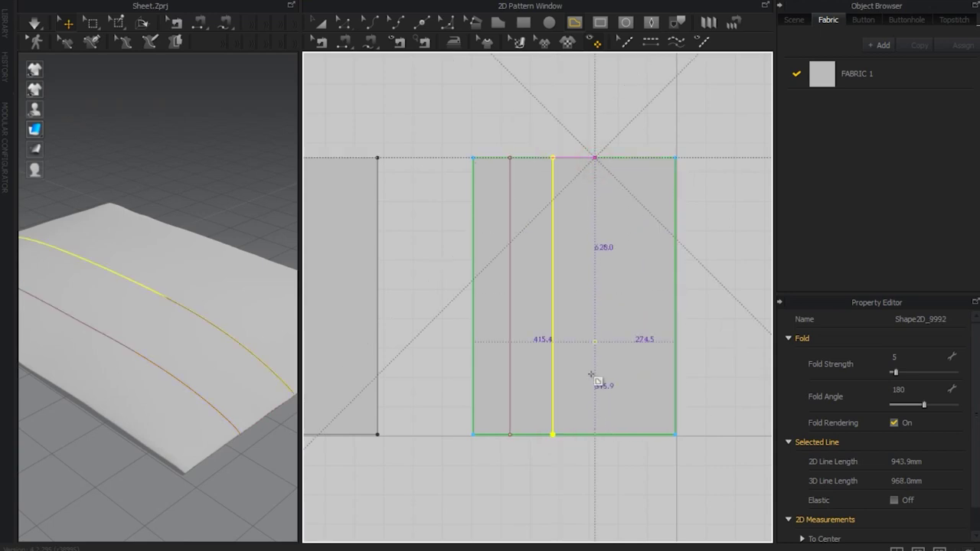
left_click(591, 435)
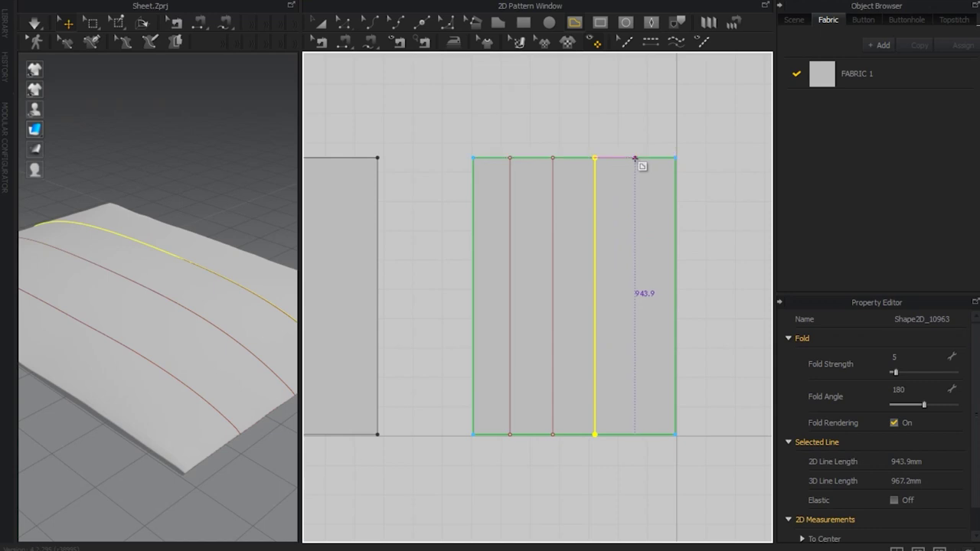
left_click(635, 158)
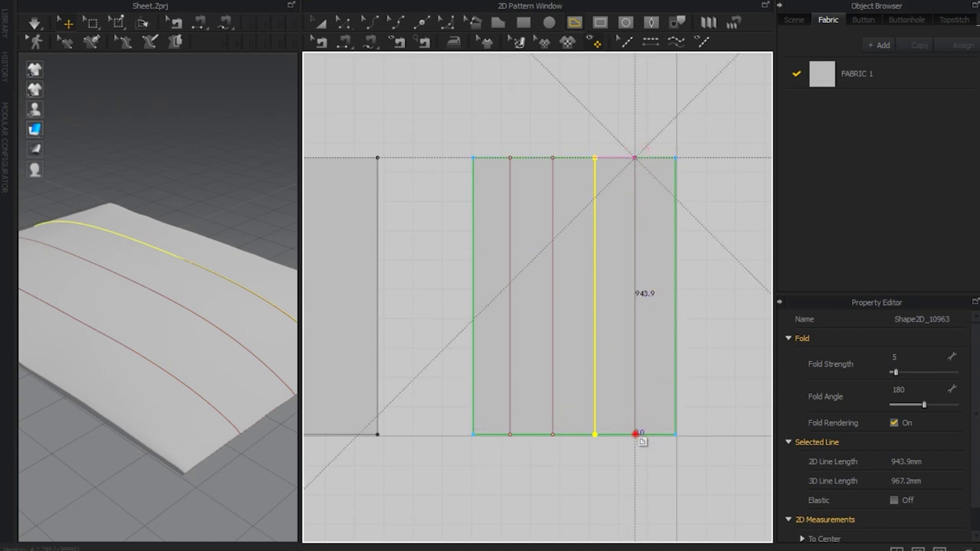
left_click(635, 434)
Step: Select all four vertical internal lines with the Edit Pattern tool
left_click(350, 25)
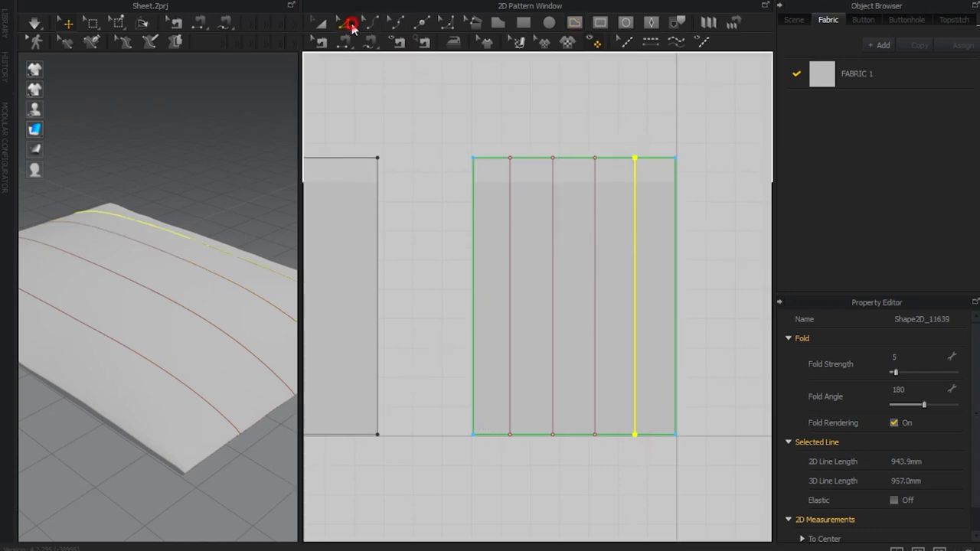
left_click_drag(492, 243, 641, 317)
left_click(635, 312)
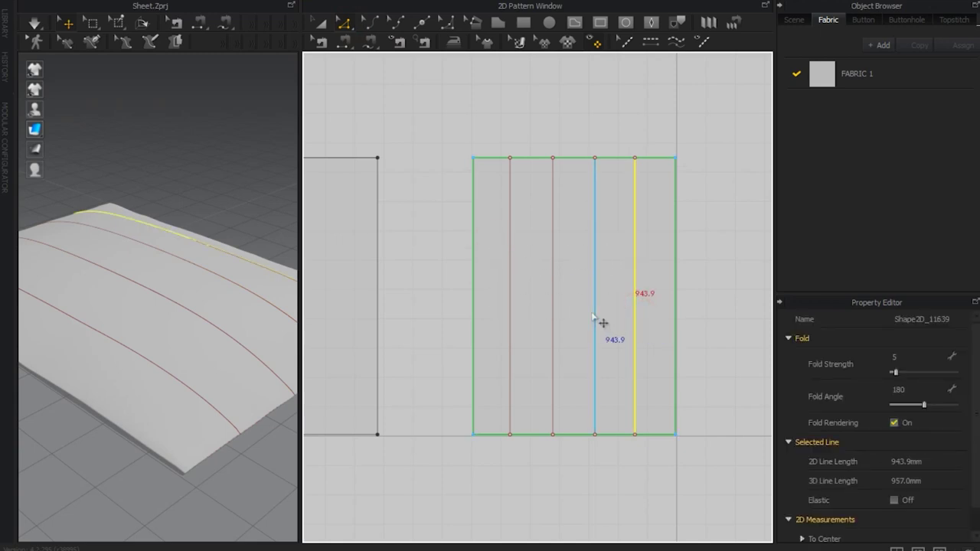
left_click(594, 317, "shift")
left_click(553, 321, "shift")
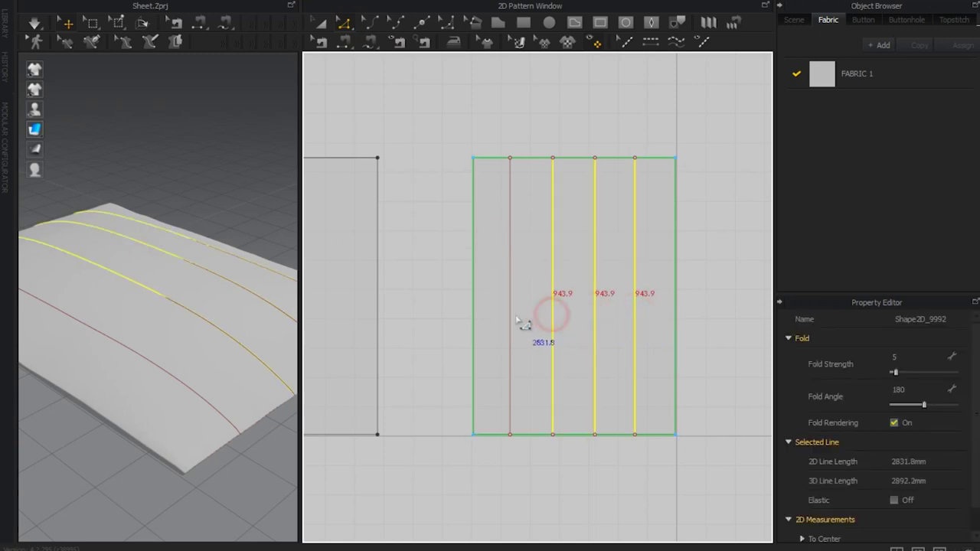
left_click(511, 321, "shift")
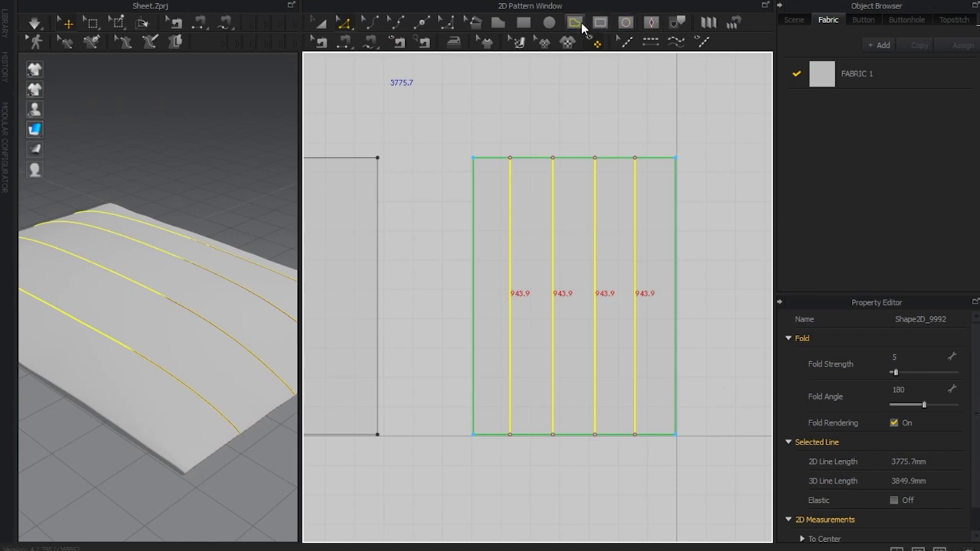
left_click(581, 24)
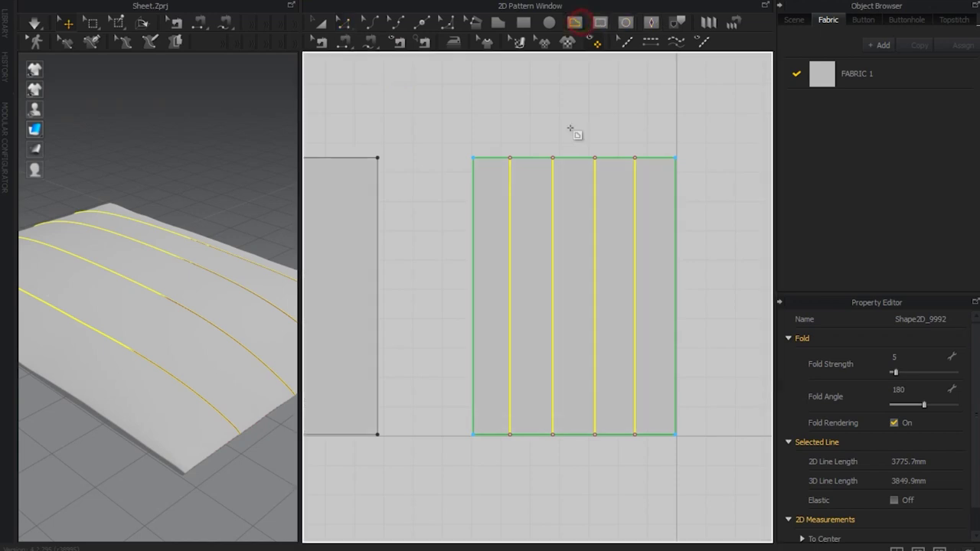
Step: Draw the first two horizontal internal lines edge to edge, snapping at each vertical line
left_click(475, 197)
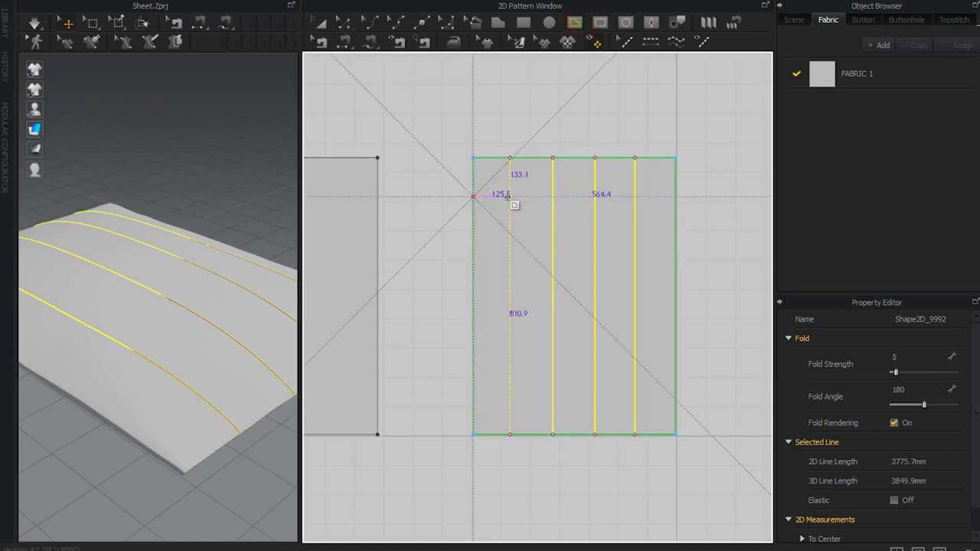
left_click(511, 198)
left_click(555, 198)
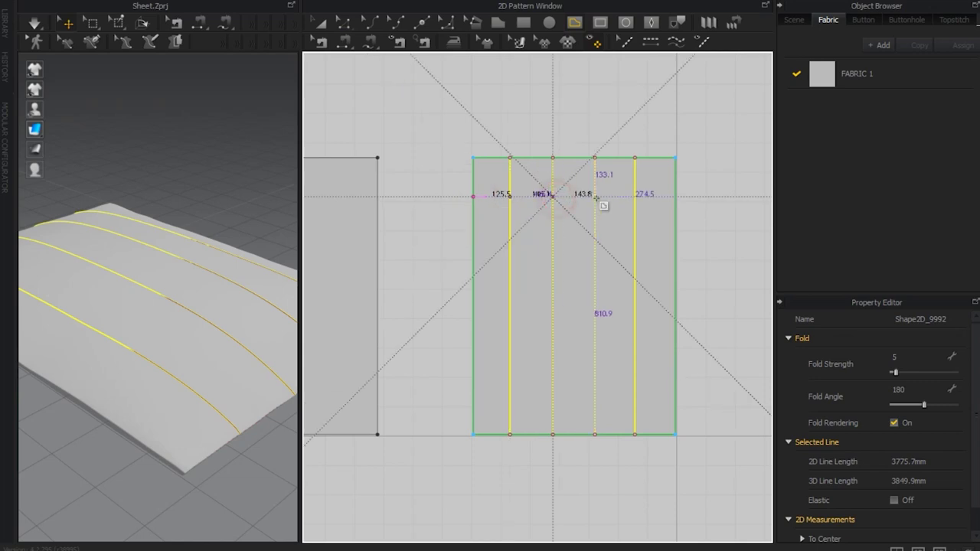
left_click(595, 197)
left_click(635, 197)
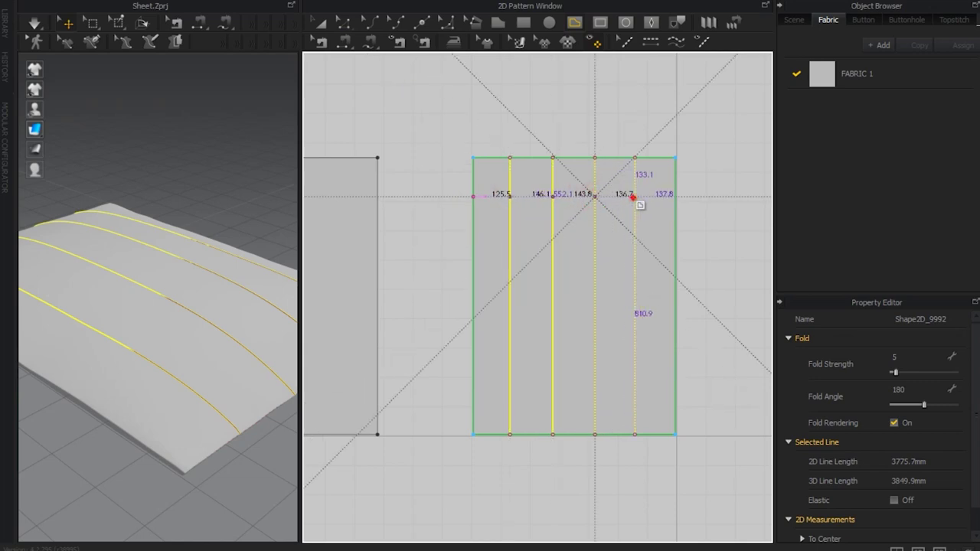
double_click(674, 196)
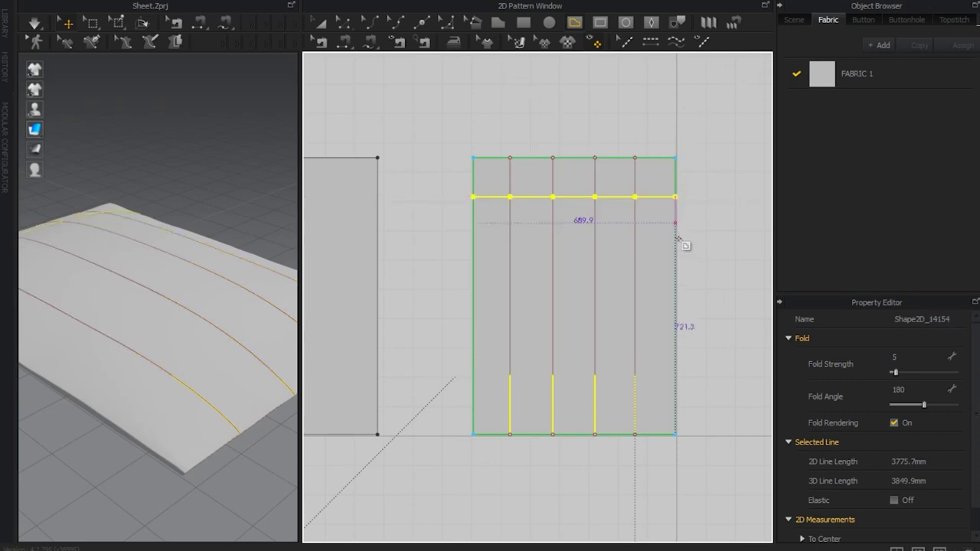
left_click(475, 247)
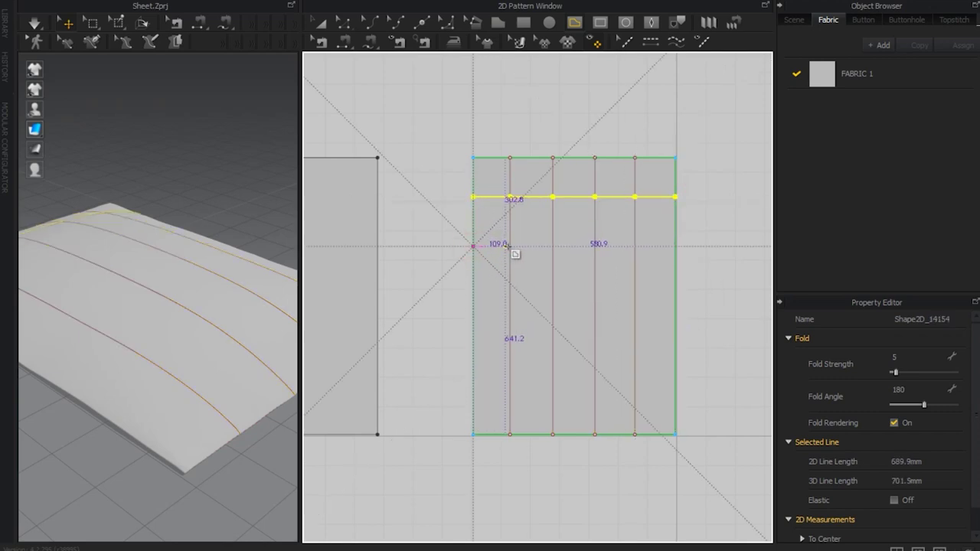
left_click(510, 245)
left_click(553, 245)
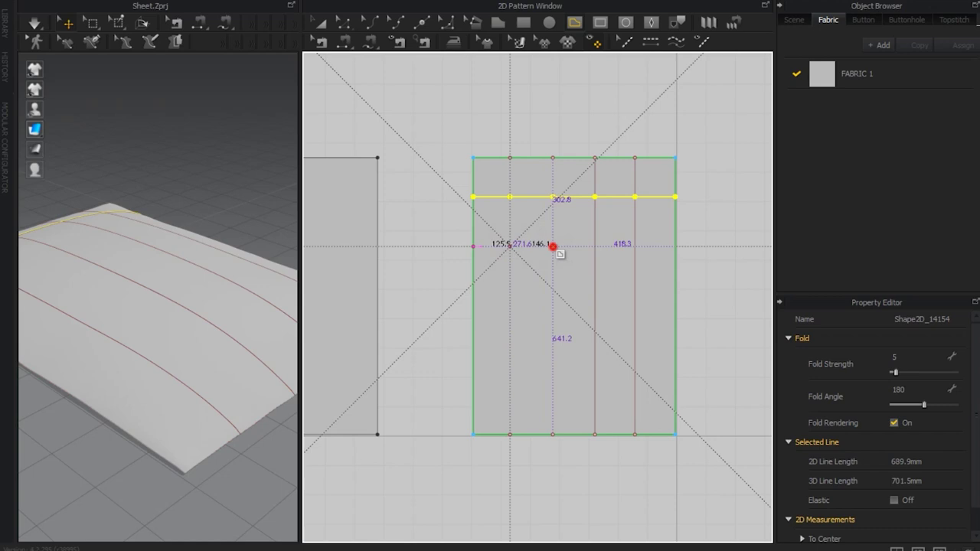
left_click(595, 245)
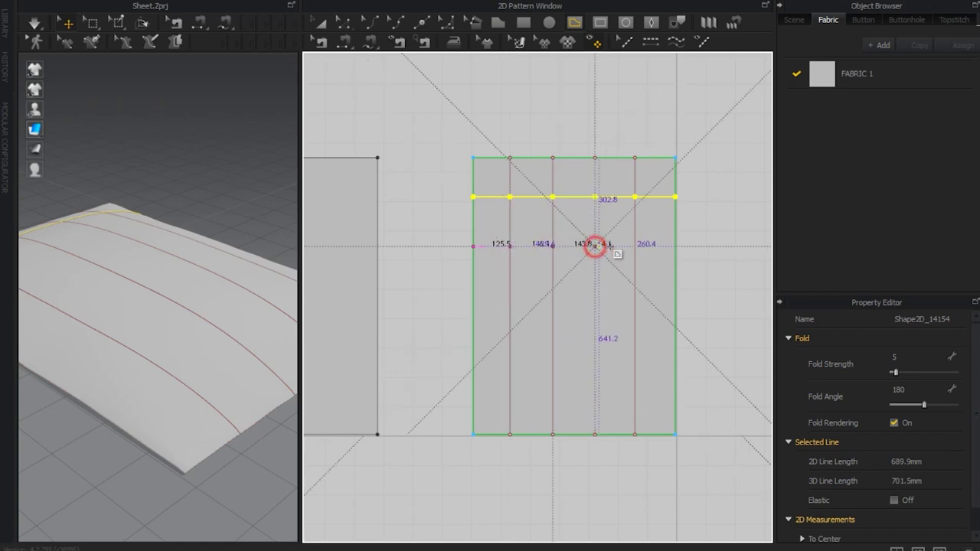
left_click(635, 245)
left_click(675, 245)
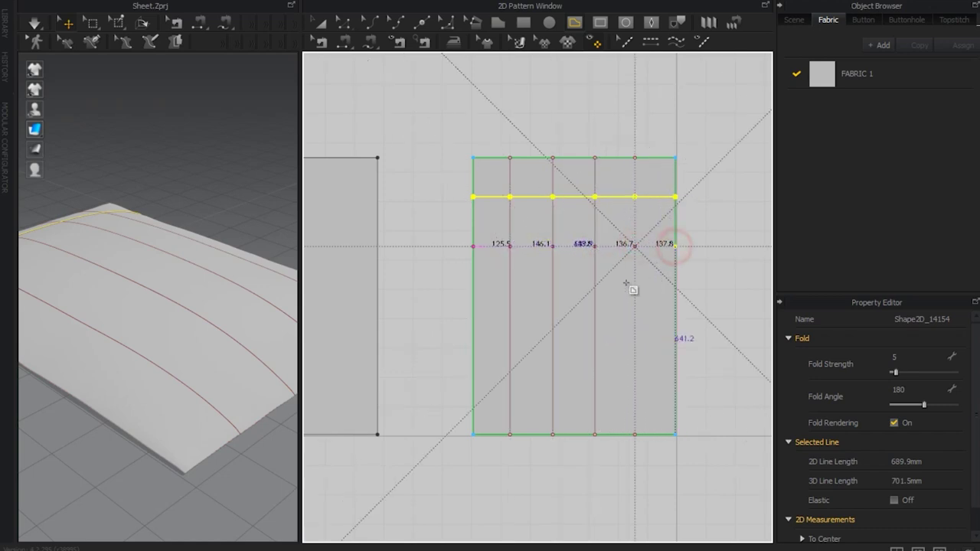
key("Return")
Step: Check a segment of the upper line, then add the third and fourth horizontal lines
left_click(345, 25)
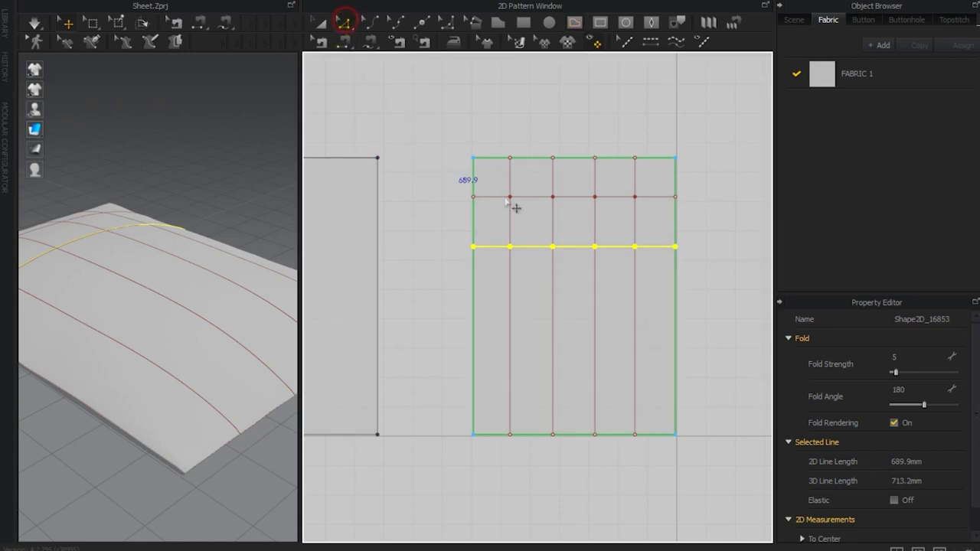
left_click(536, 197)
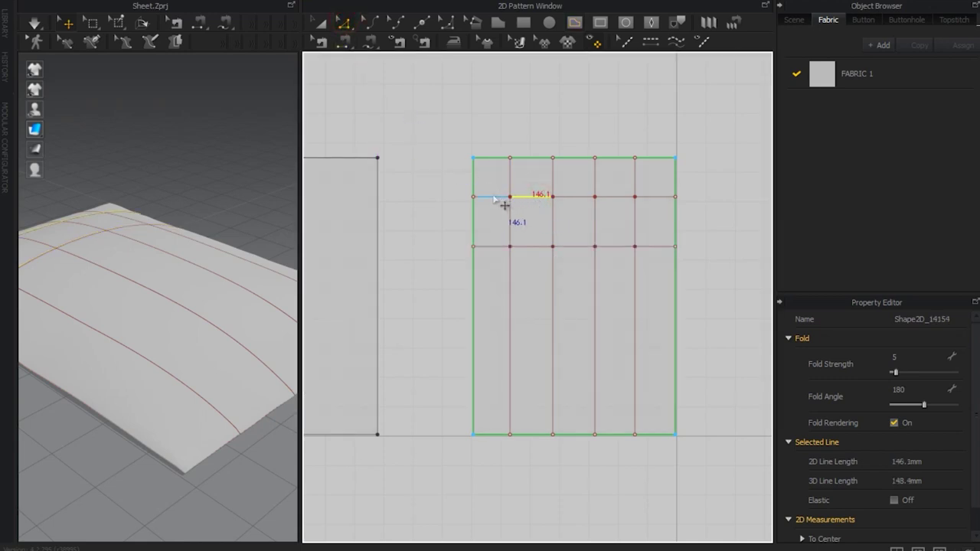
left_click(576, 24)
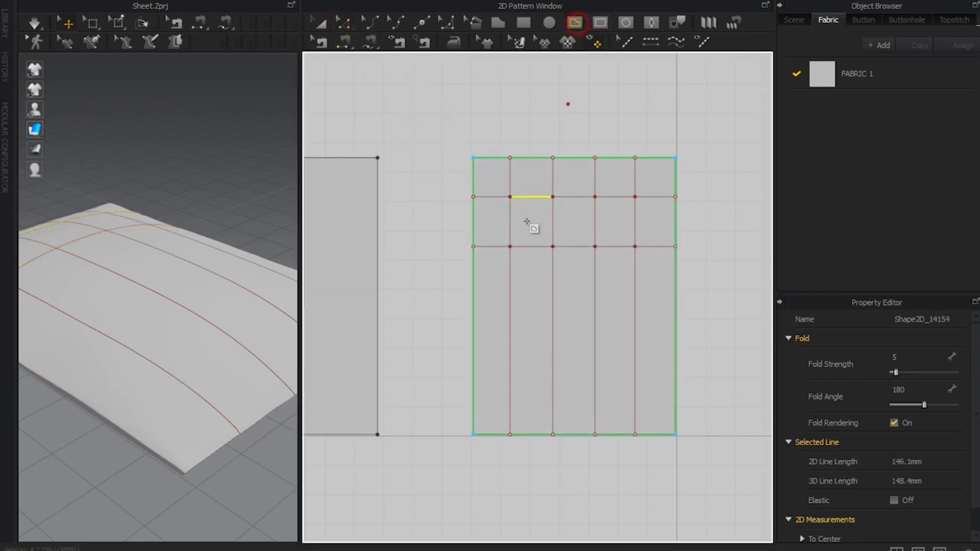
left_click(473, 288)
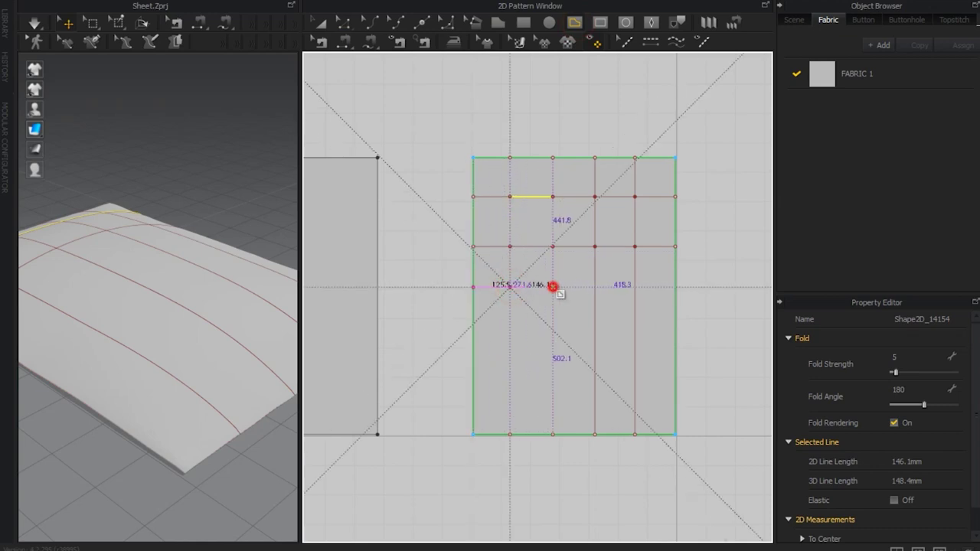
left_click(553, 288)
left_click(595, 287)
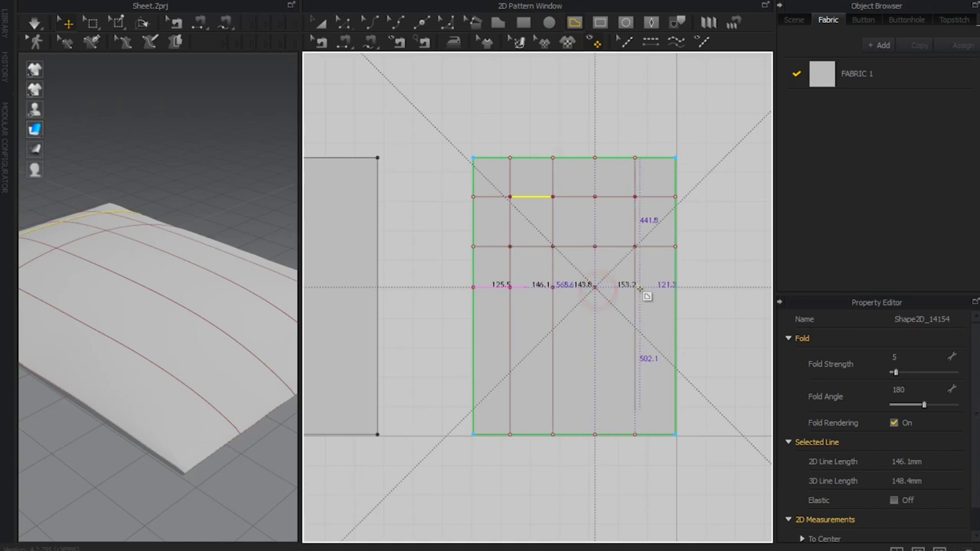
left_click(635, 287)
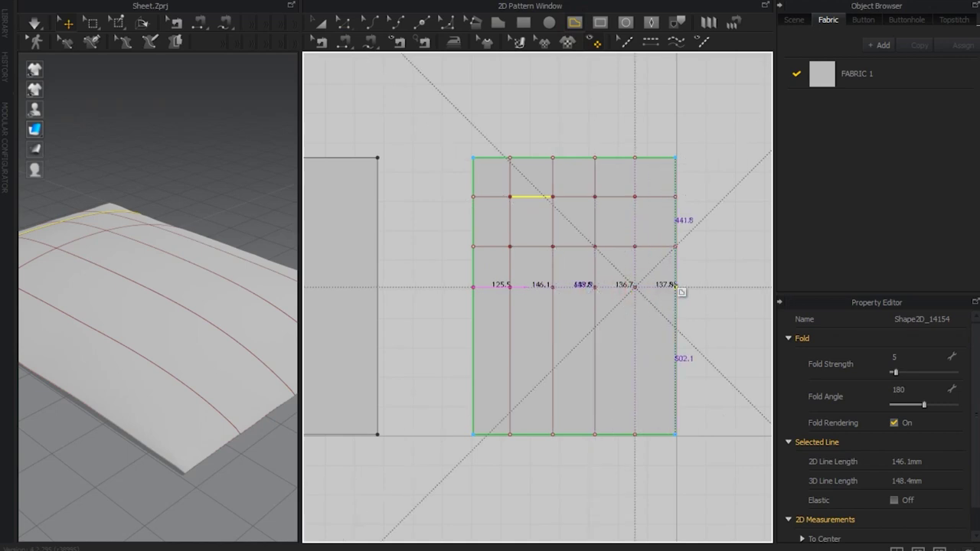
left_click(676, 287)
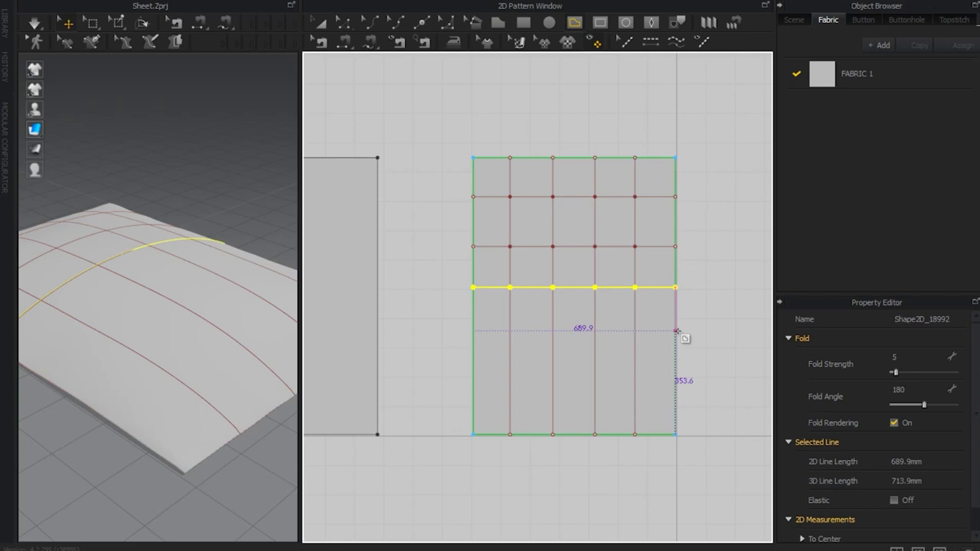
left_click(676, 331)
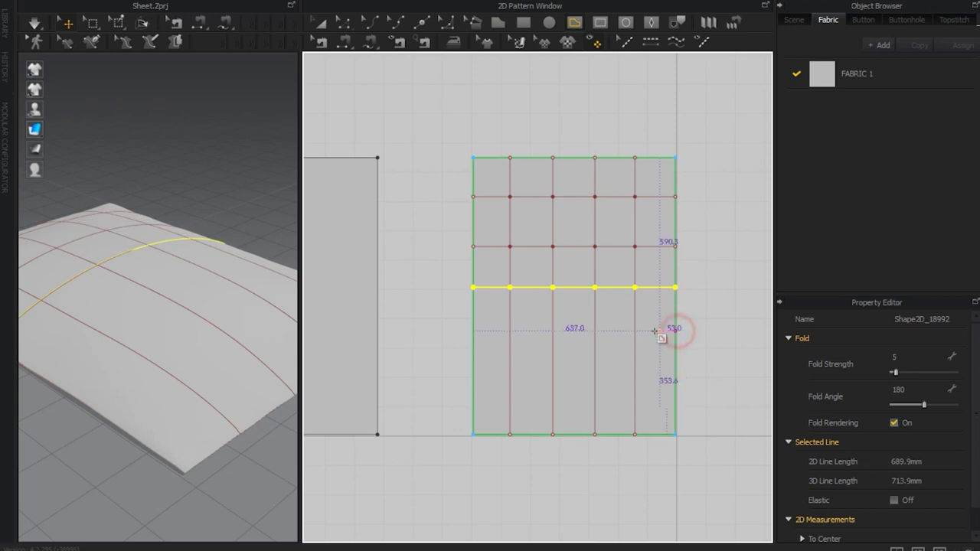
left_click(595, 329)
left_click(553, 329)
left_click(509, 329)
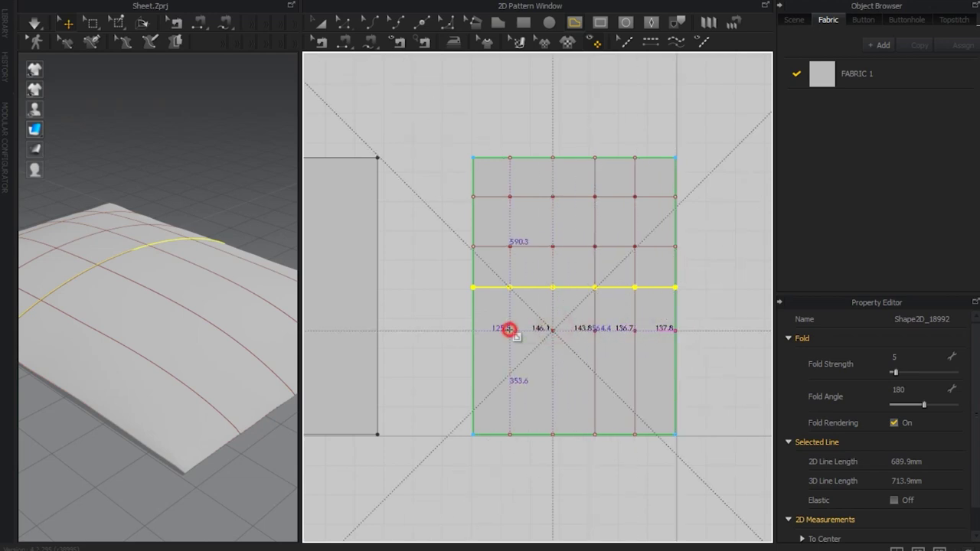
left_click(473, 331)
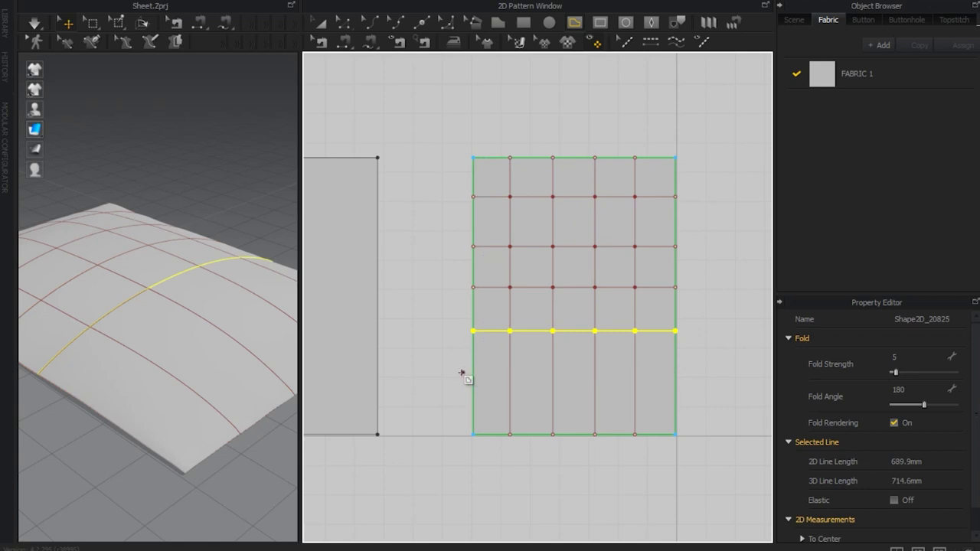
Step: Add the fifth and sixth horizontal lines across the lower part of the pattern
left_click(473, 368)
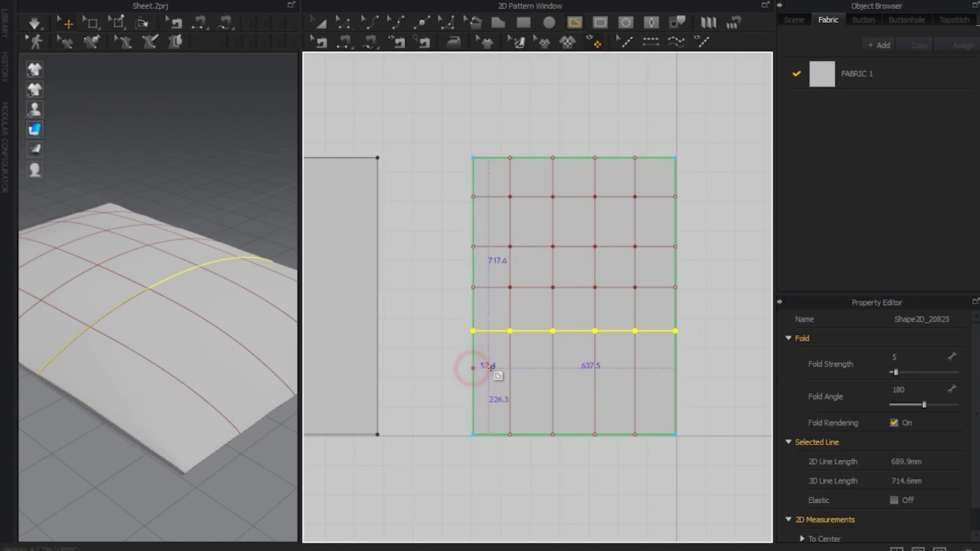
left_click(510, 369)
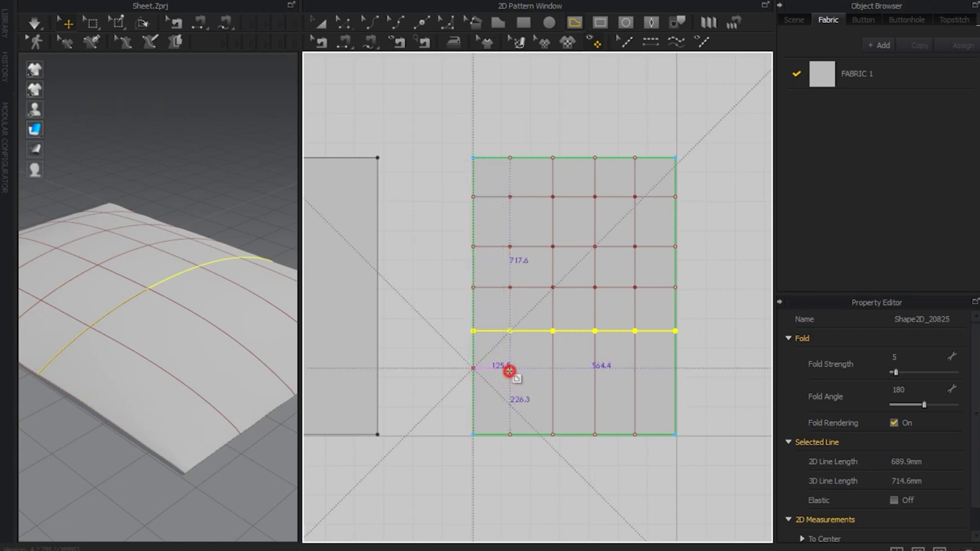
left_click(553, 368)
left_click(595, 369)
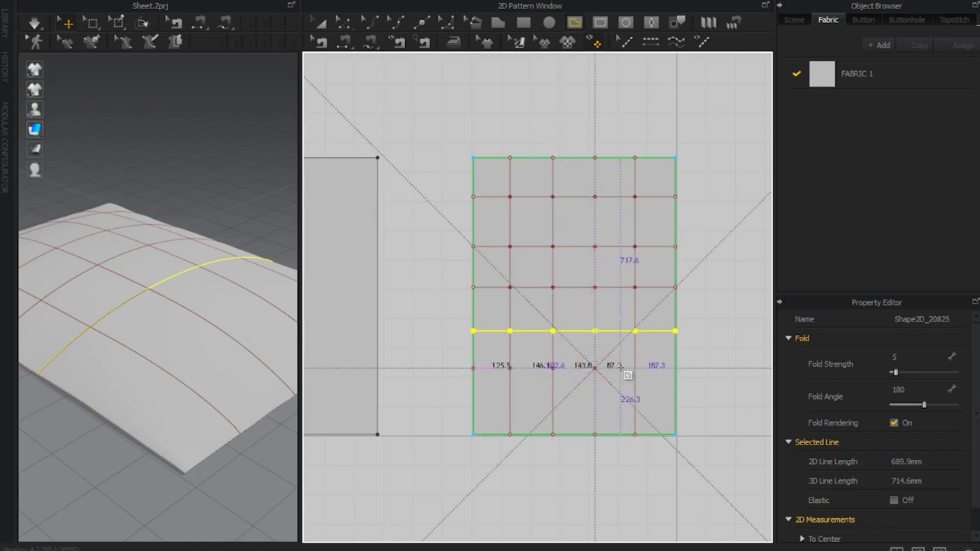
left_click(635, 368)
left_click(676, 368)
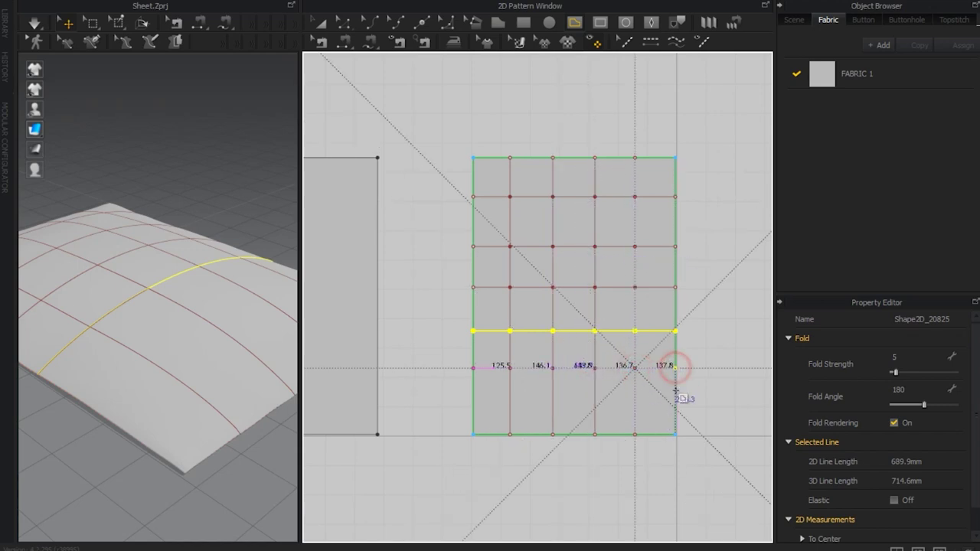
left_click(676, 404)
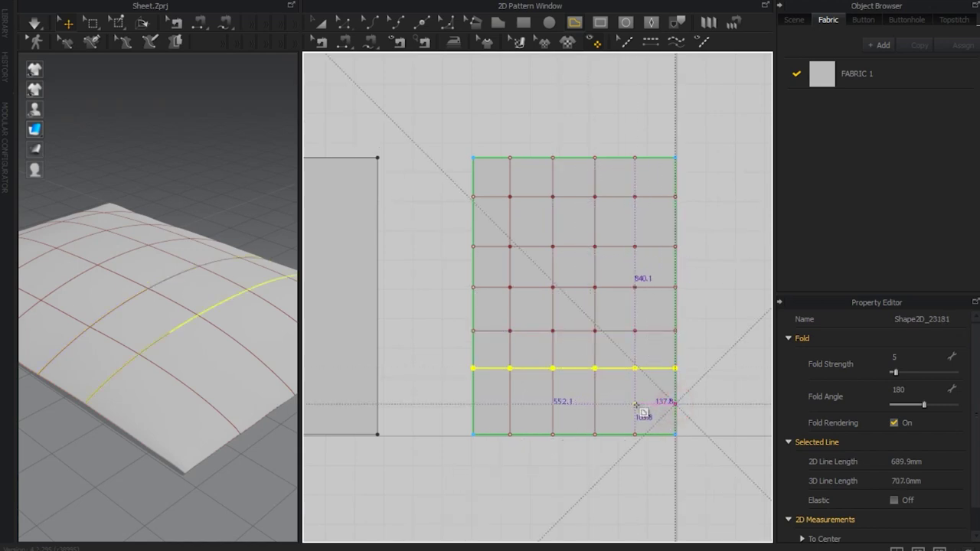
left_click(595, 404)
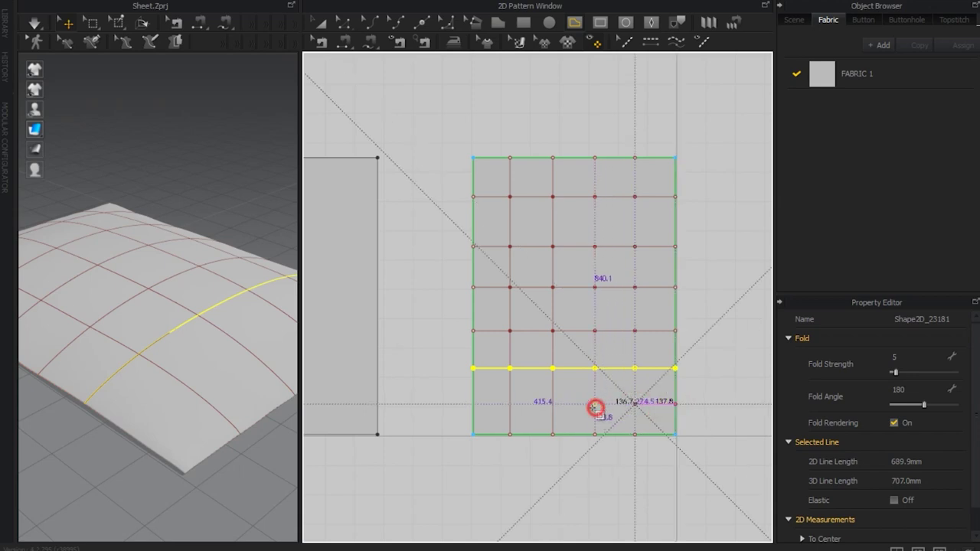
left_click(553, 404)
left_click(510, 404)
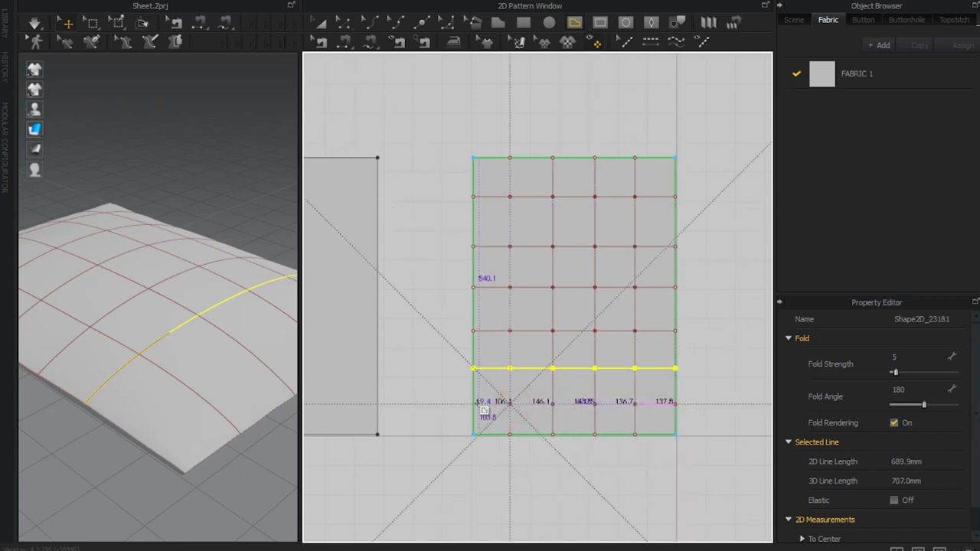
left_click(475, 403)
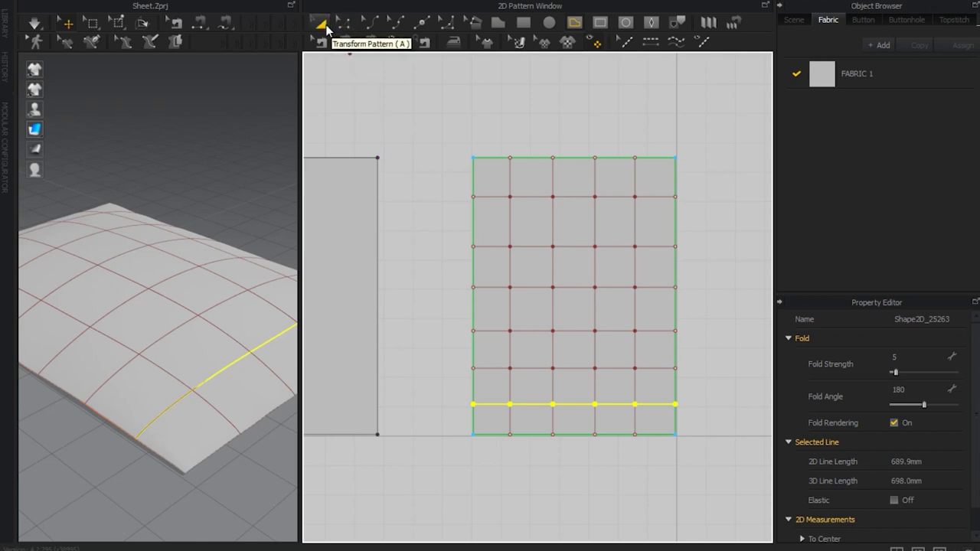
Step: Select the left, right, bottom and top outline edges, widen the 3D view, and simulate
left_click(323, 25)
left_click_drag(466, 124, 764, 462)
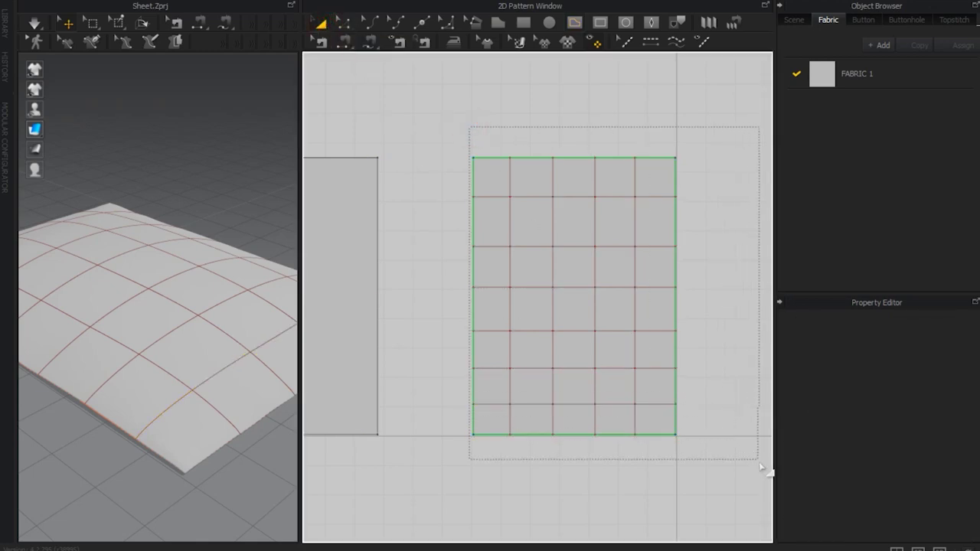
left_click(342, 26)
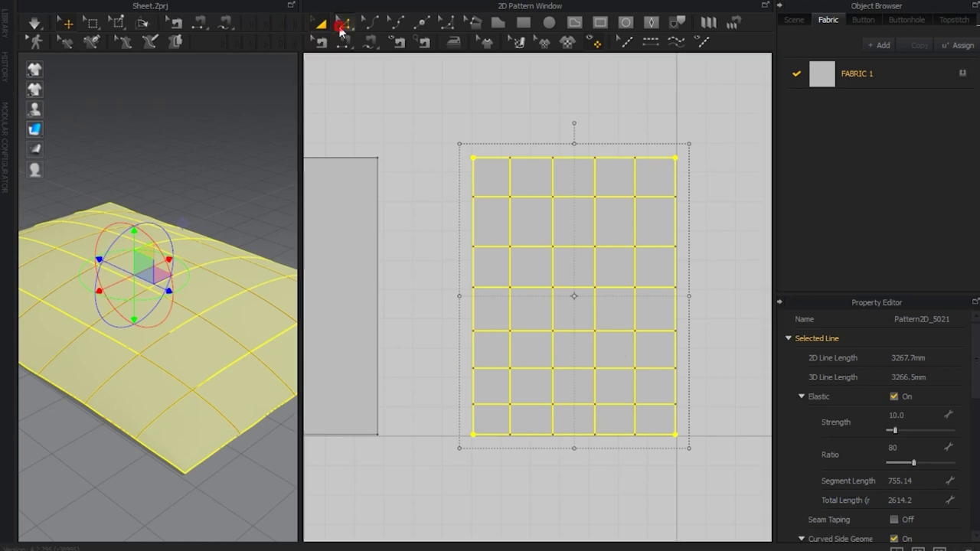
left_click(474, 392)
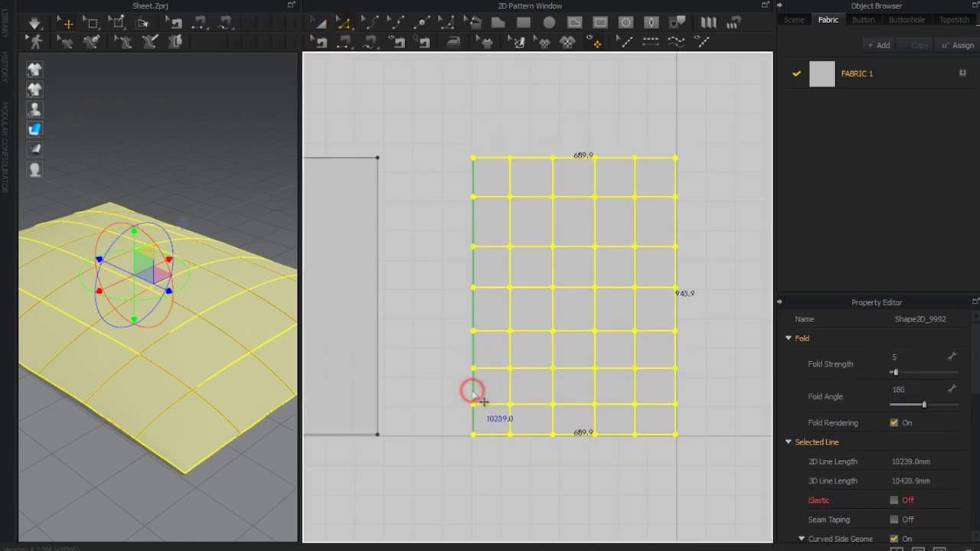
left_click(676, 385, "shift")
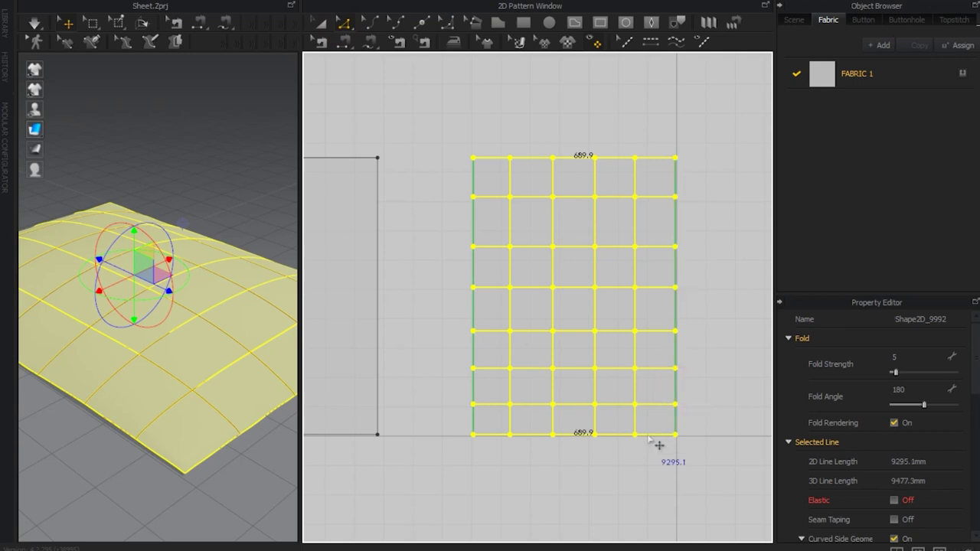
left_click(649, 435, "shift")
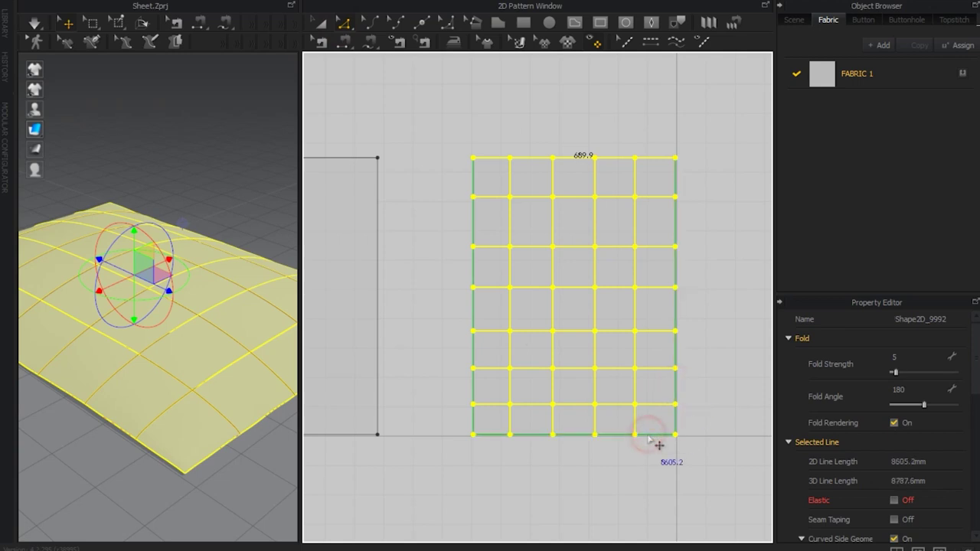
left_click(575, 159, "shift")
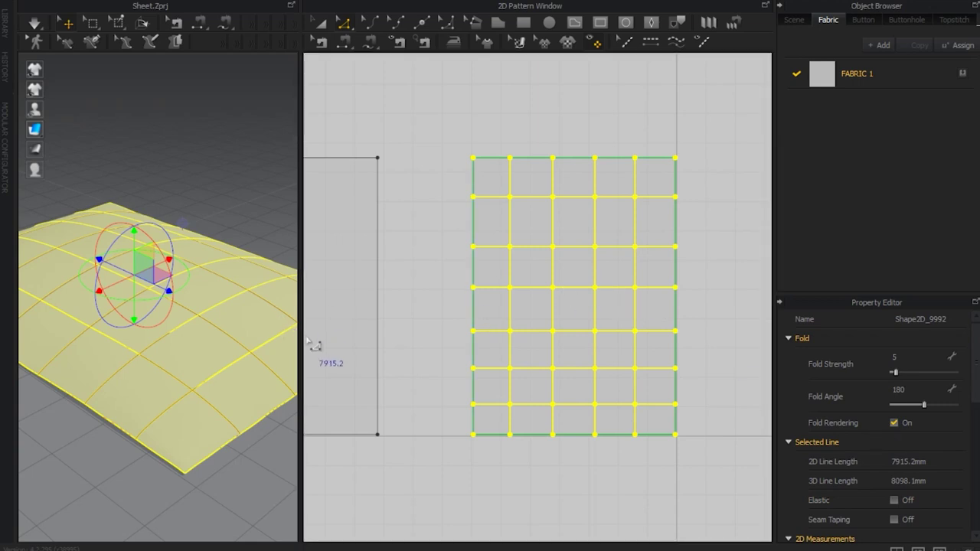
left_click_drag(301, 332, 456, 330)
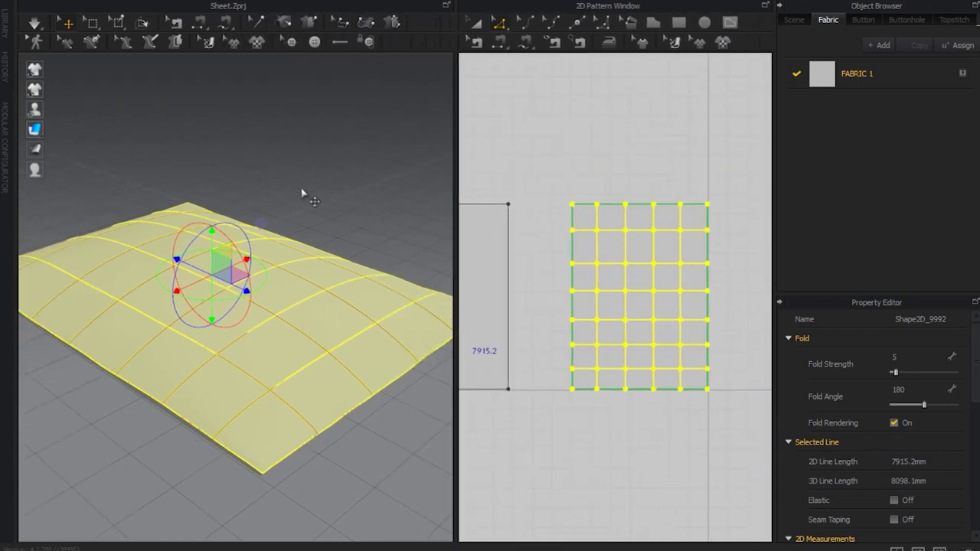
left_click(34, 23)
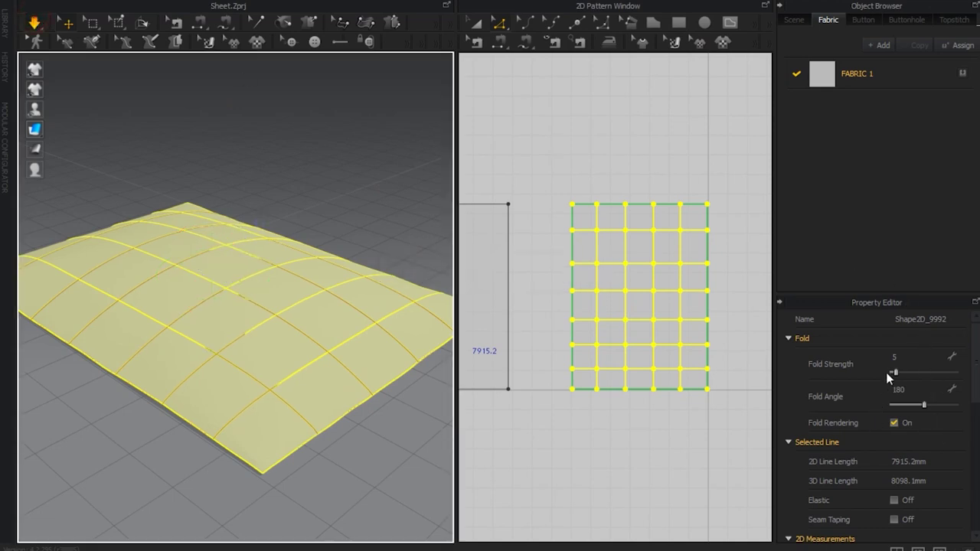
Step: Set the fold lines' Fold Strength to 100 and Fold Angle to 360
left_click_drag(895, 373, 948, 375)
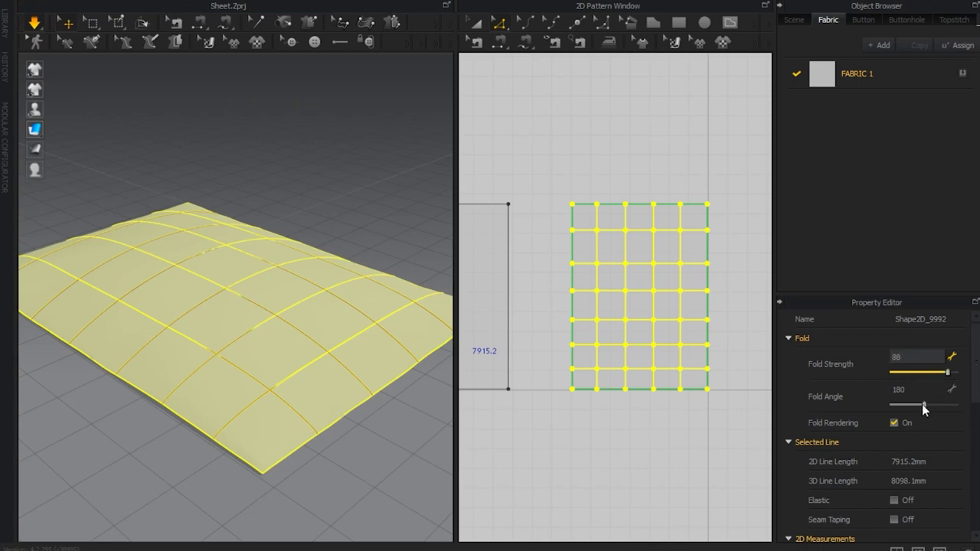
mouse_move(923, 406)
left_mouse_down()
mouse_move(903, 406)
mouse_move(952, 411)
left_mouse_up()
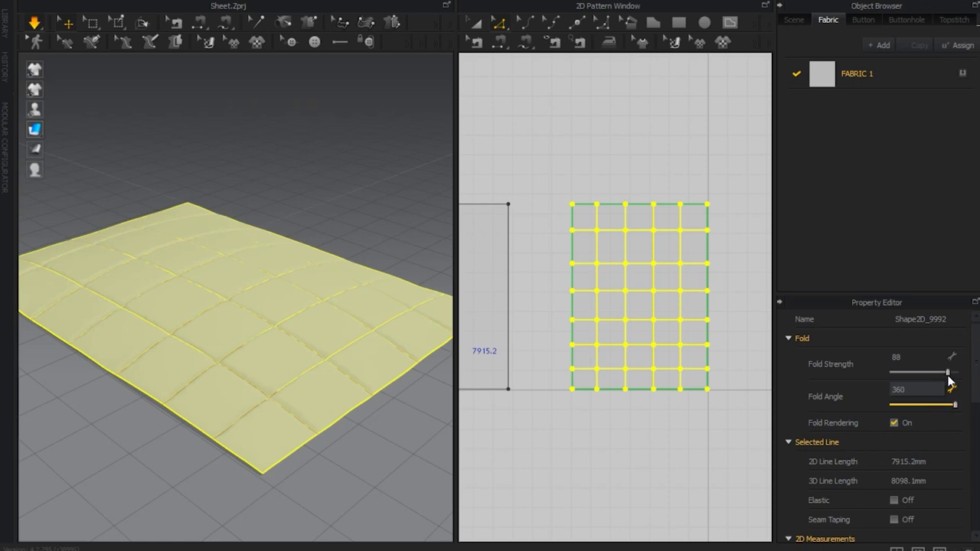
left_click(948, 374)
mouse_move(919, 376)
left_mouse_down()
mouse_move(909, 375)
mouse_move(950, 381)
left_mouse_up()
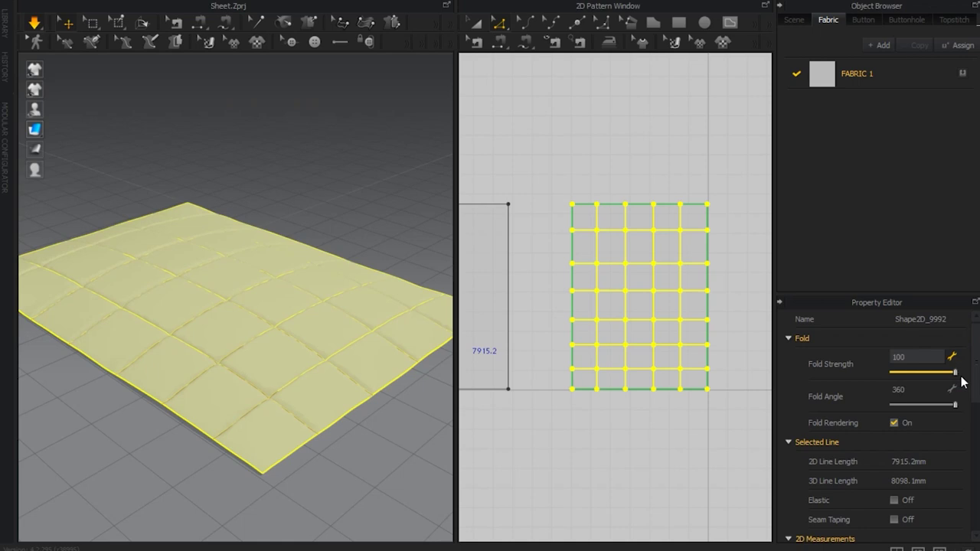
Step: Stop simulating, enlarge the 3D view, zoom to a low angle, and select the blanket
left_click(31, 23)
mouse_move(272, 205)
right_mouse_down()
mouse_move(405, 214)
mouse_move(350, 285)
mouse_move(426, 289)
right_mouse_up()
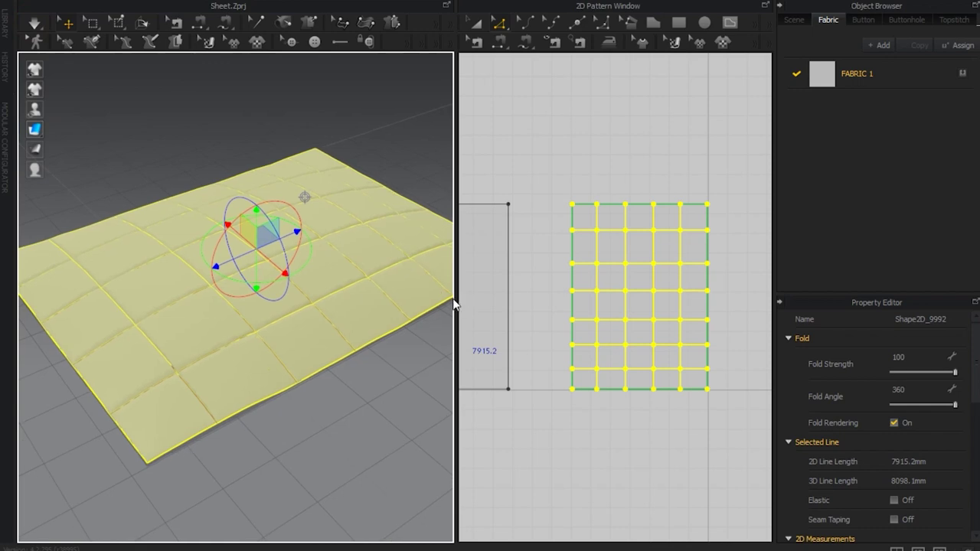
left_click_drag(454, 304, 556, 304)
left_click(463, 375)
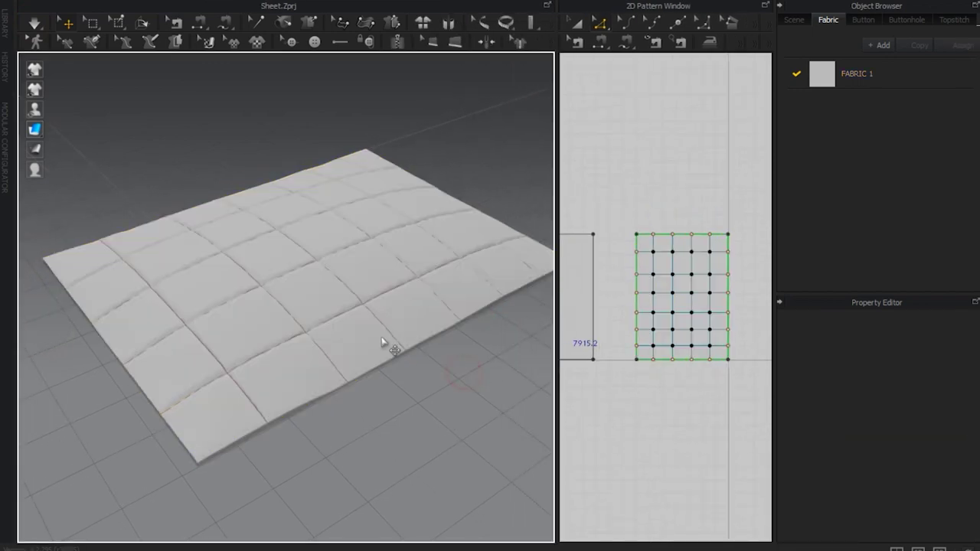
scroll(373, 339, "up", 2)
scroll(371, 337, "up", 3)
mouse_move(387, 342)
right_mouse_down()
mouse_move(455, 286)
mouse_move(394, 291)
mouse_move(426, 307)
right_mouse_up()
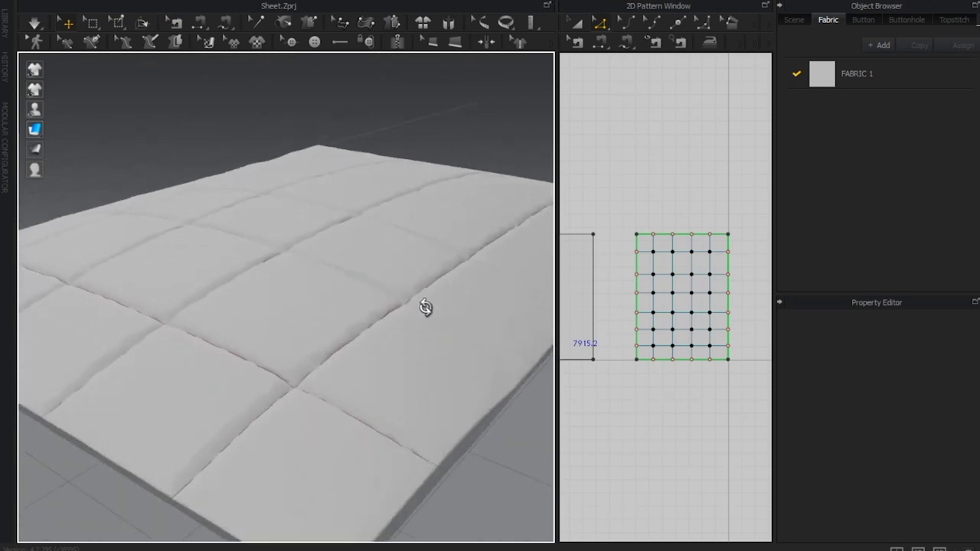
left_click(411, 358)
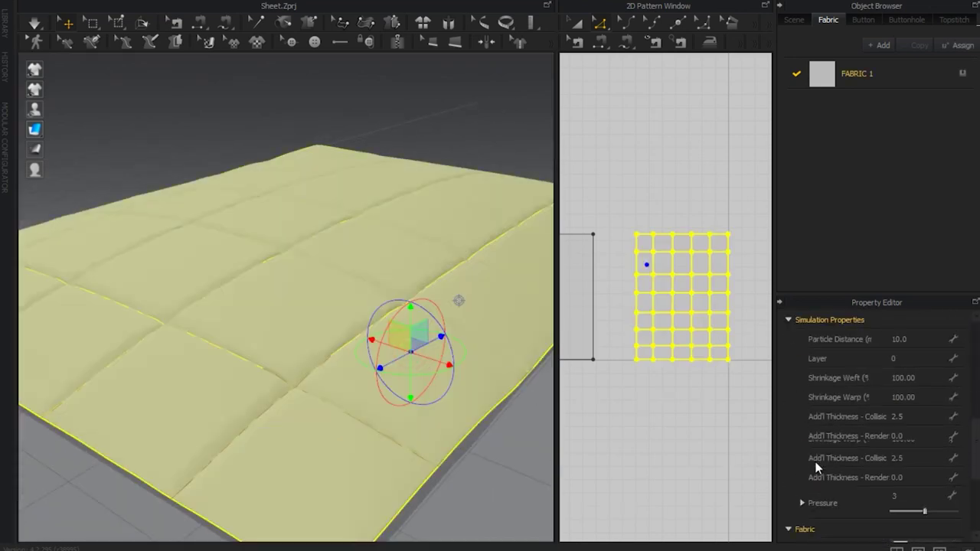
Step: Set the blanket's Pressure to 0 and restart the simulation
left_click_drag(898, 468, 924, 468)
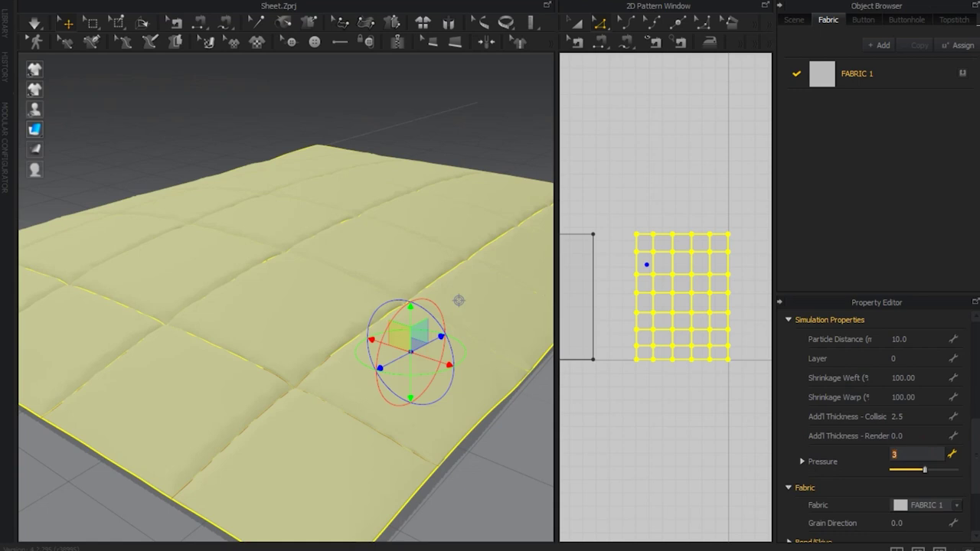
type("0")
key("Return")
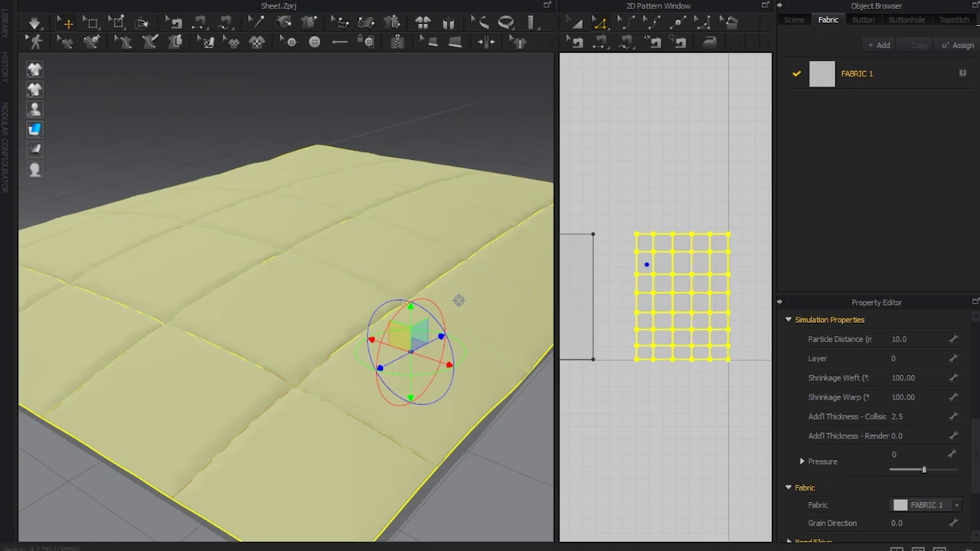
left_click(33, 25)
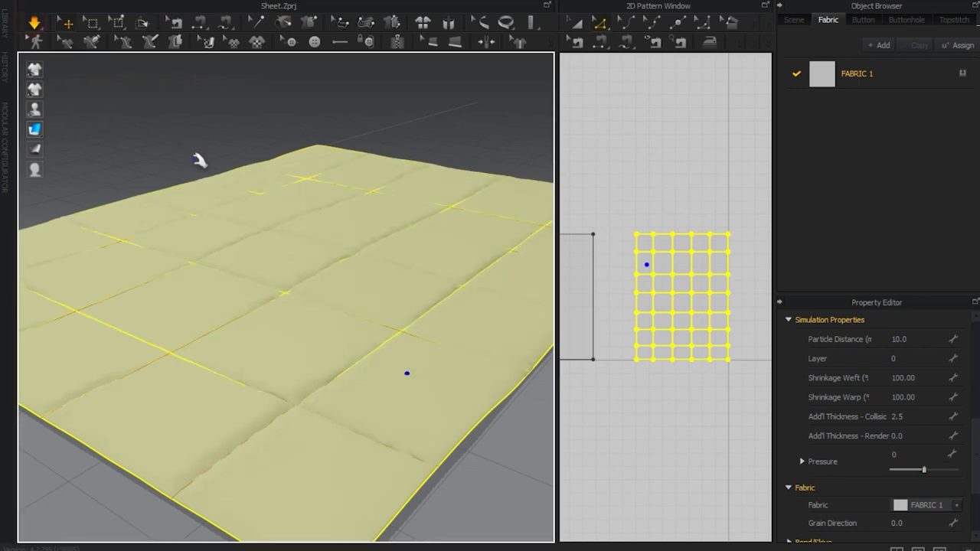
Step: Raise the Pressure to 1 and scroll up to the Selected Line elastic settings
left_click(907, 455)
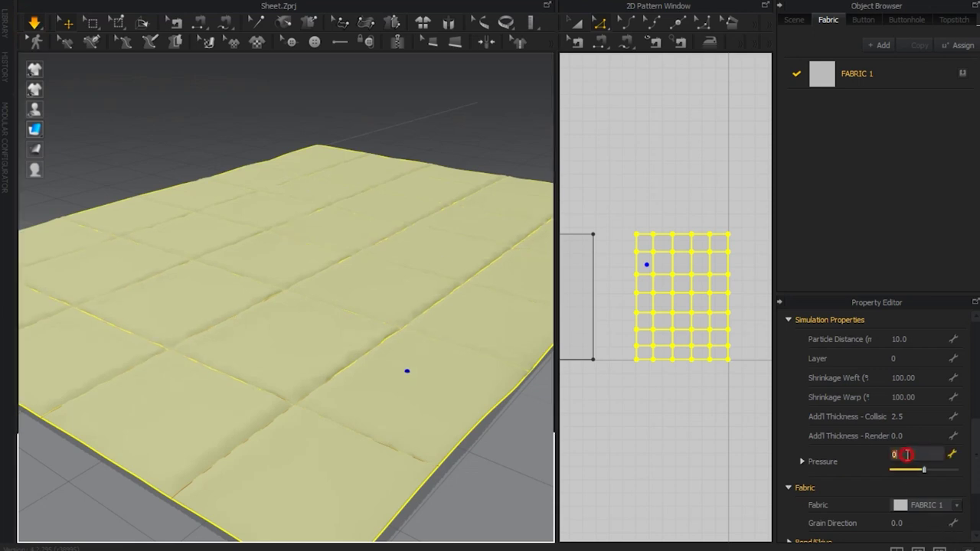
type("1")
key("Return")
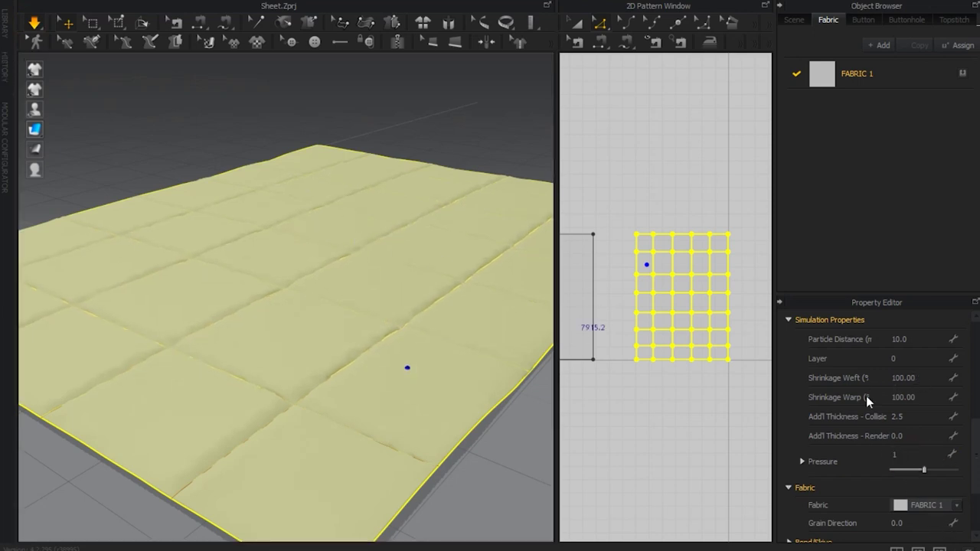
scroll(857, 402, "up", 5)
scroll(853, 402, "up", 3)
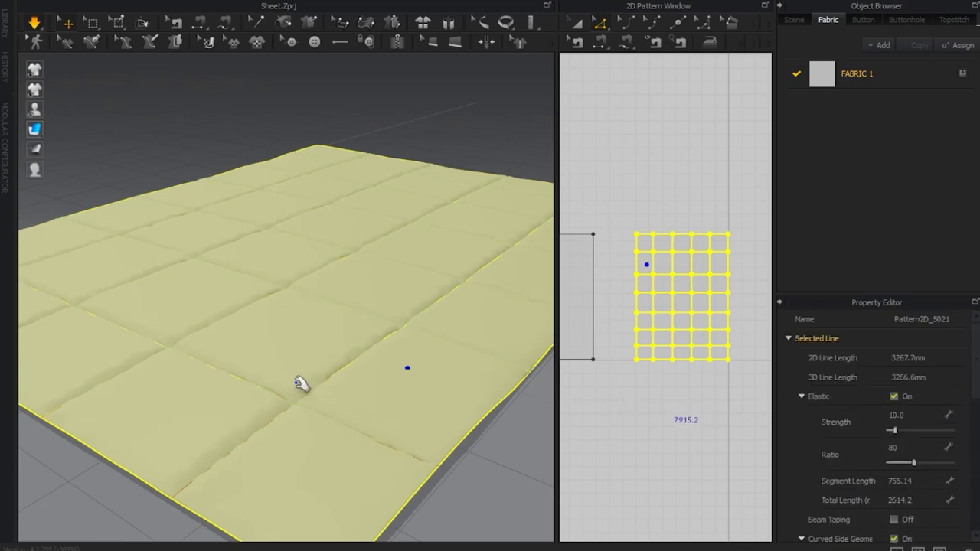
Step: Unfreeze the grey back panel pattern in the 2D pattern window
left_click(37, 25)
scroll(720, 337, "down", 2)
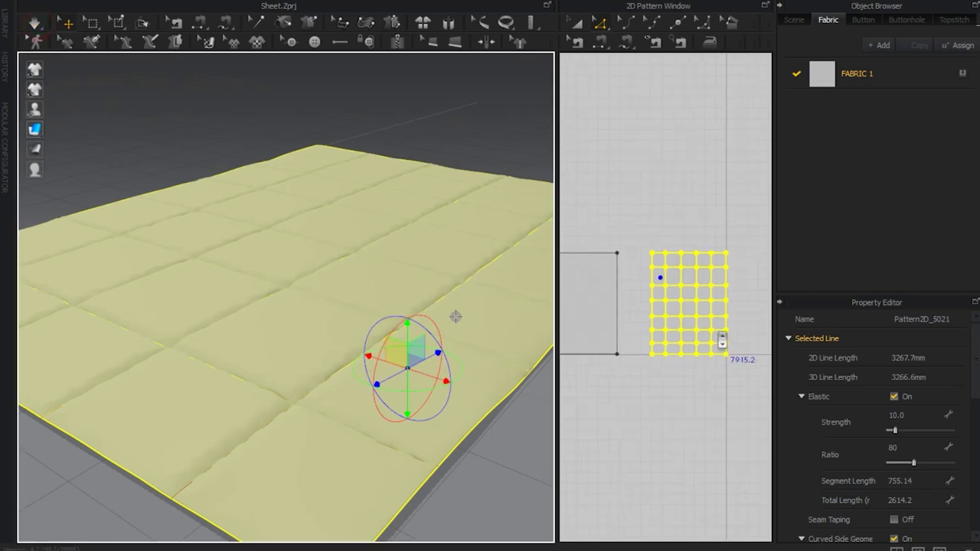
scroll(720, 337, "down", 1)
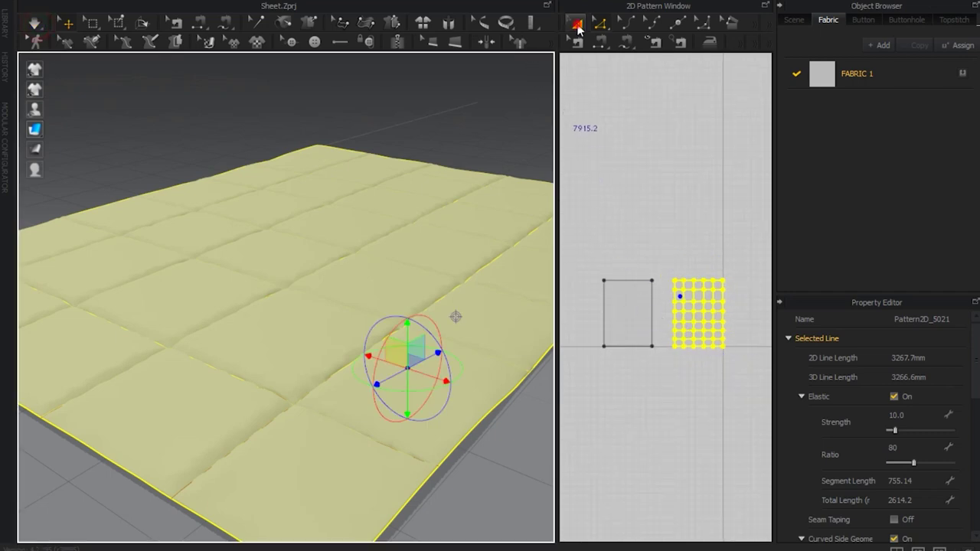
left_click(578, 25)
left_click(629, 291)
right_click(629, 291)
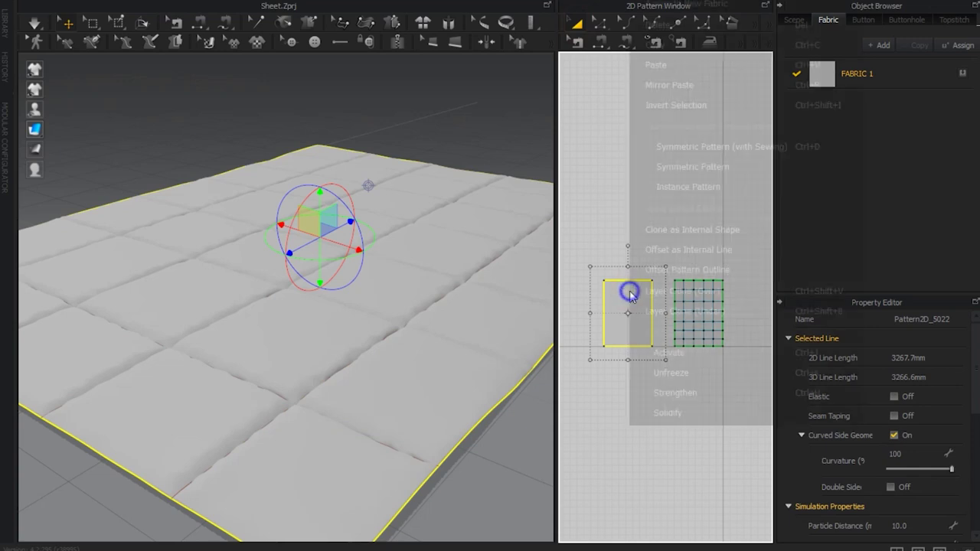
left_click(650, 375)
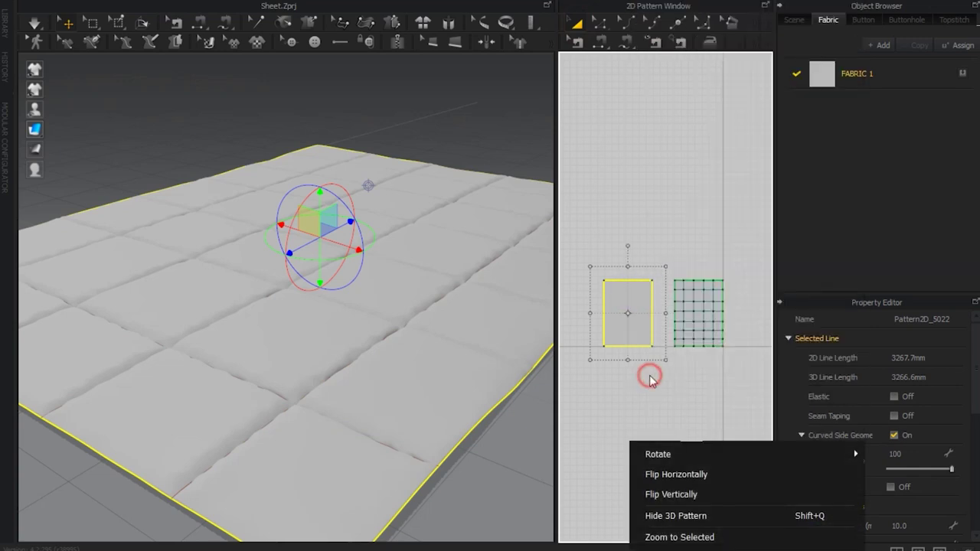
Step: Run the simulation so the quilt puffs up, then select the quilted top pattern
left_click(28, 23)
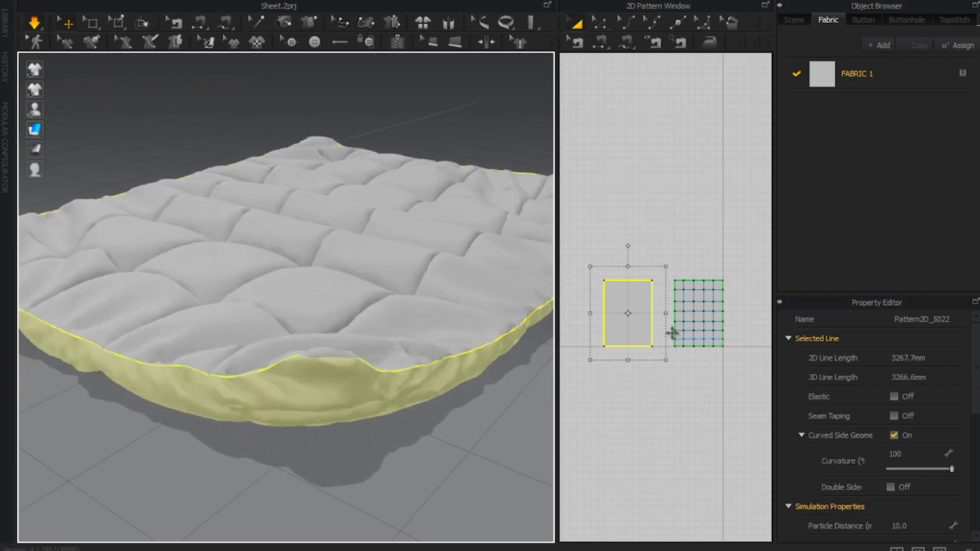
left_click(672, 261)
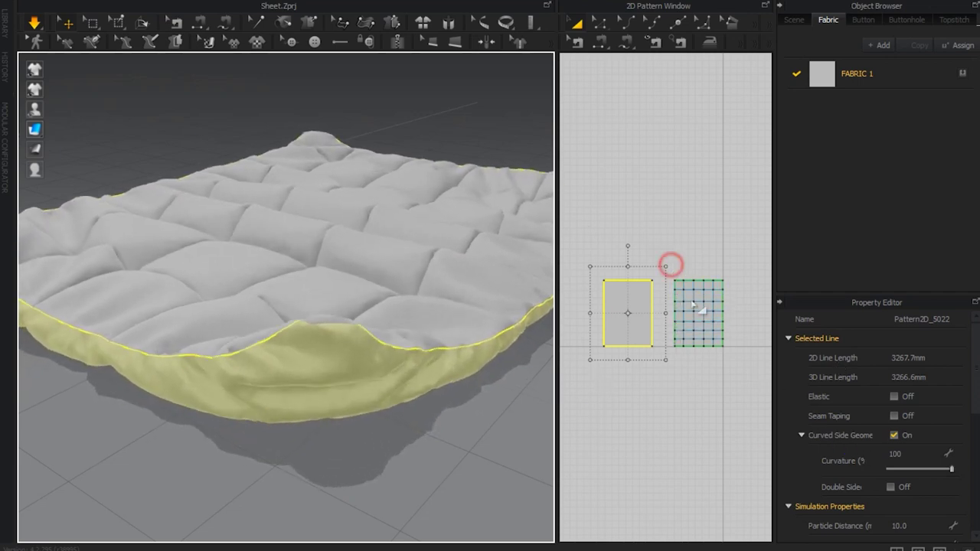
left_click(737, 366)
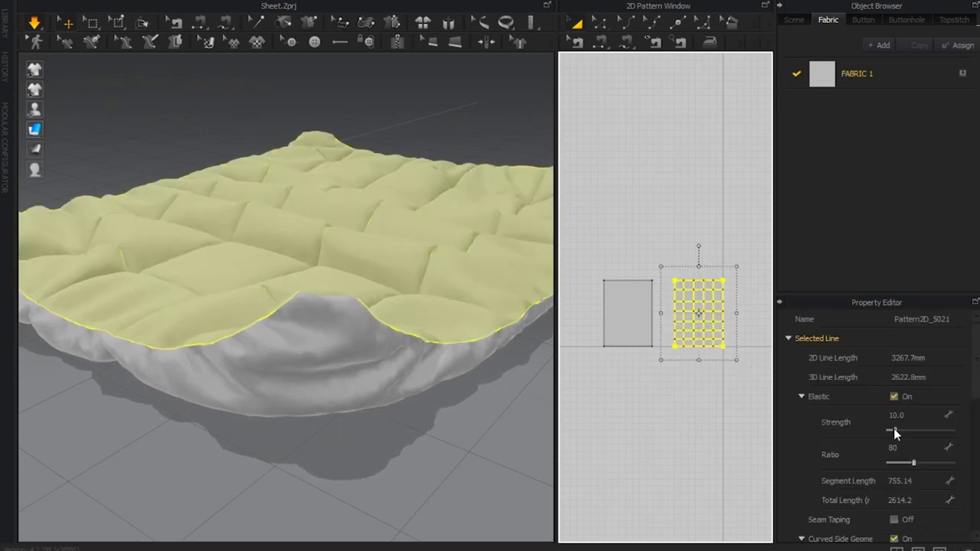
Step: Begin lowering the quilted top's elastic strength while reframing the view over the cloth
left_click(892, 429)
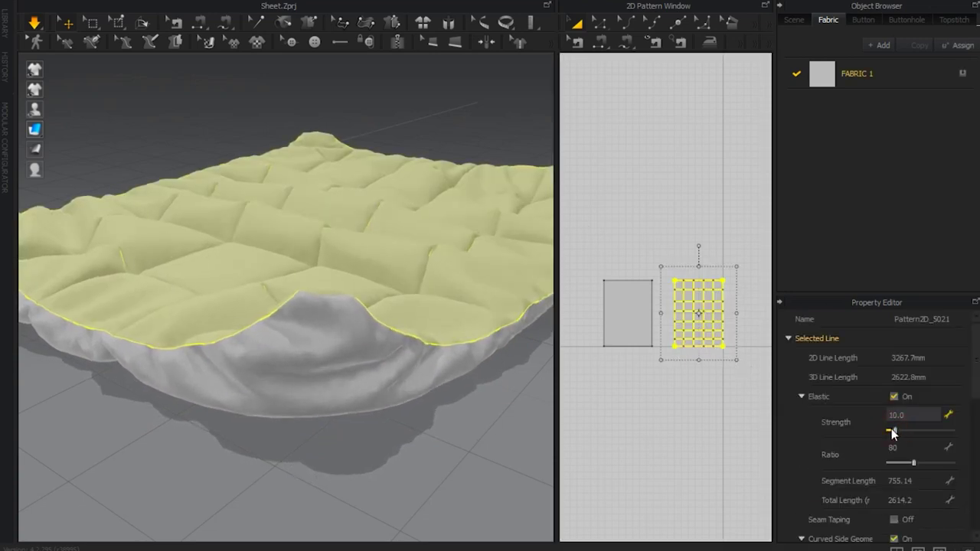
left_click_drag(893, 433, 889, 433)
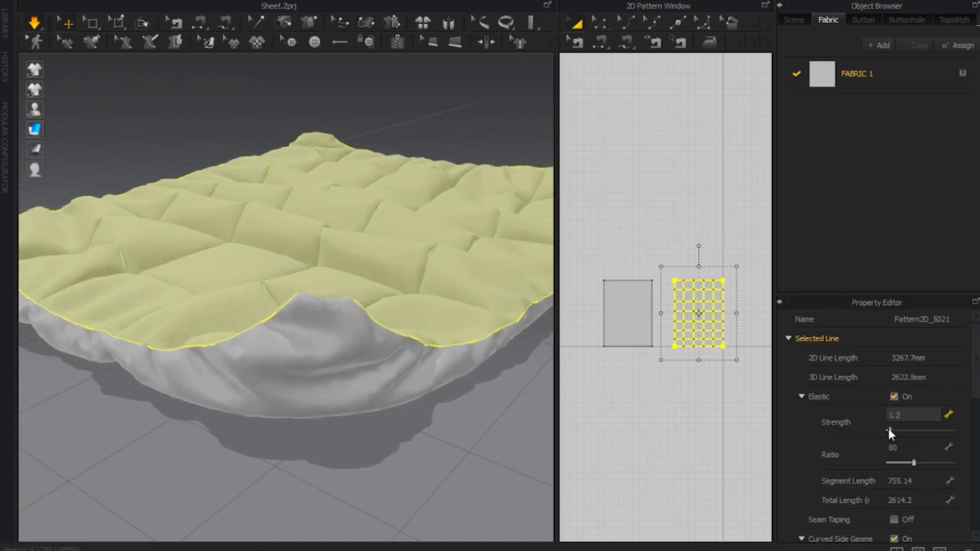
mouse_move(284, 345)
right_mouse_down()
mouse_move(293, 404)
mouse_move(182, 356)
mouse_move(367, 394)
right_mouse_up()
scroll(135, 354, "down", 2)
scroll(136, 354, "down", 2)
scroll(171, 364, "down", 2)
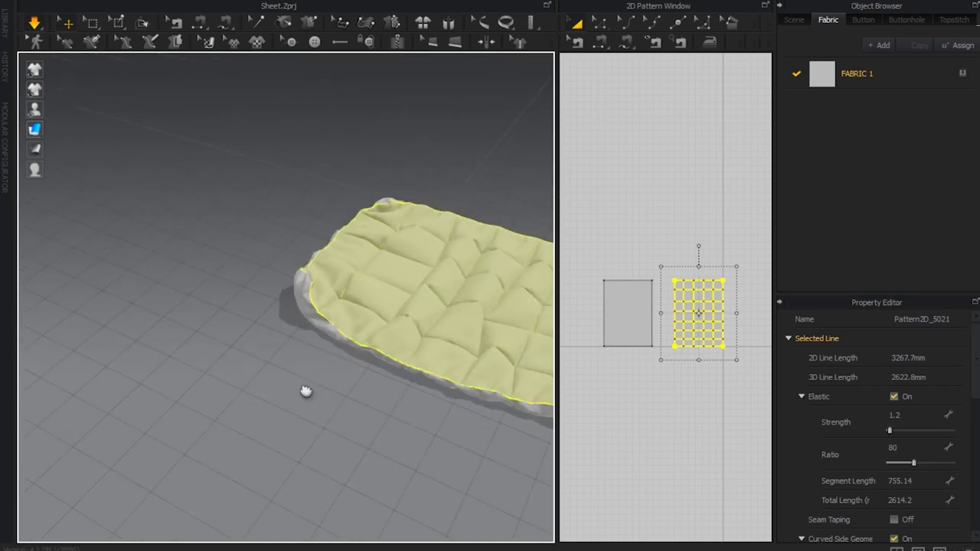
right_click_drag(306, 389, 280, 390)
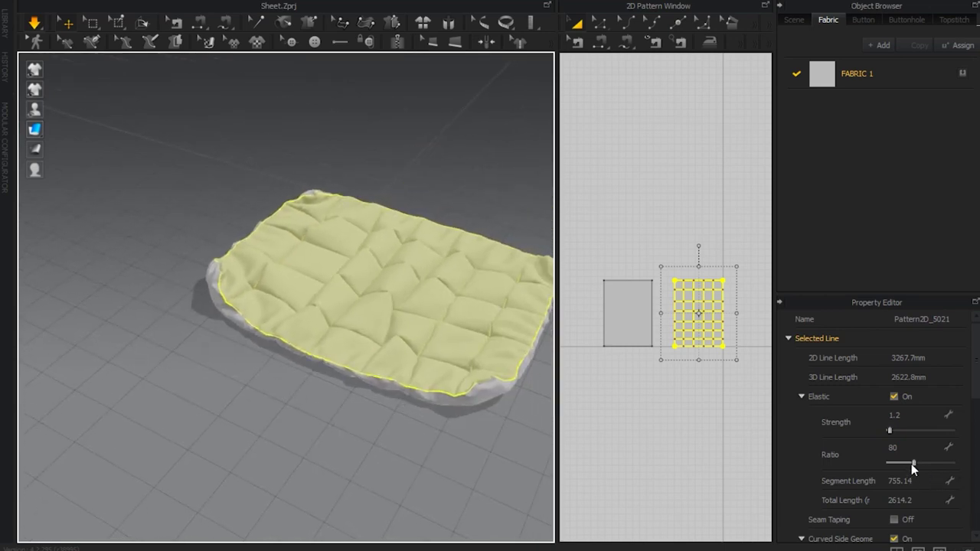
Step: Raise the quilted top's elastic ratio to 200 and settle its strength at 35.2
left_click(911, 464)
left_click(906, 462)
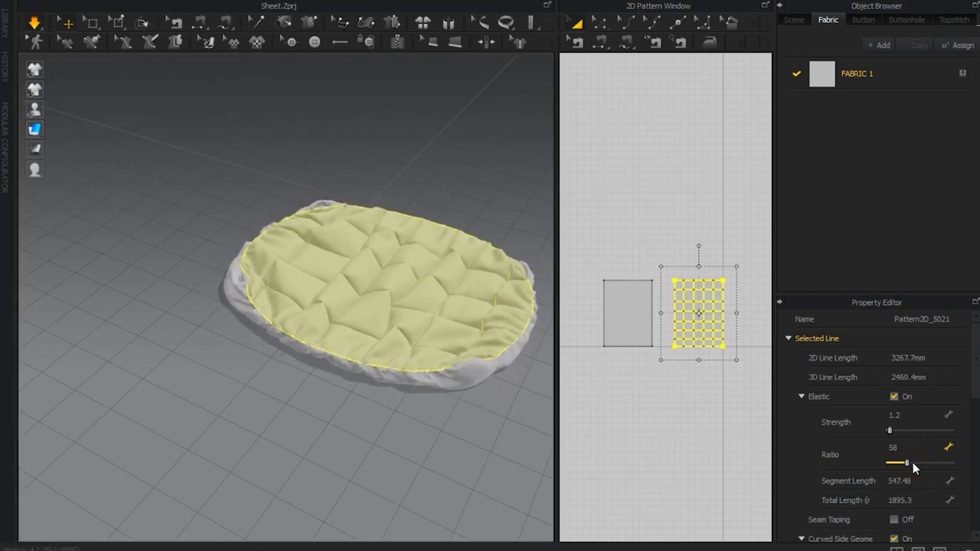
left_click(923, 462)
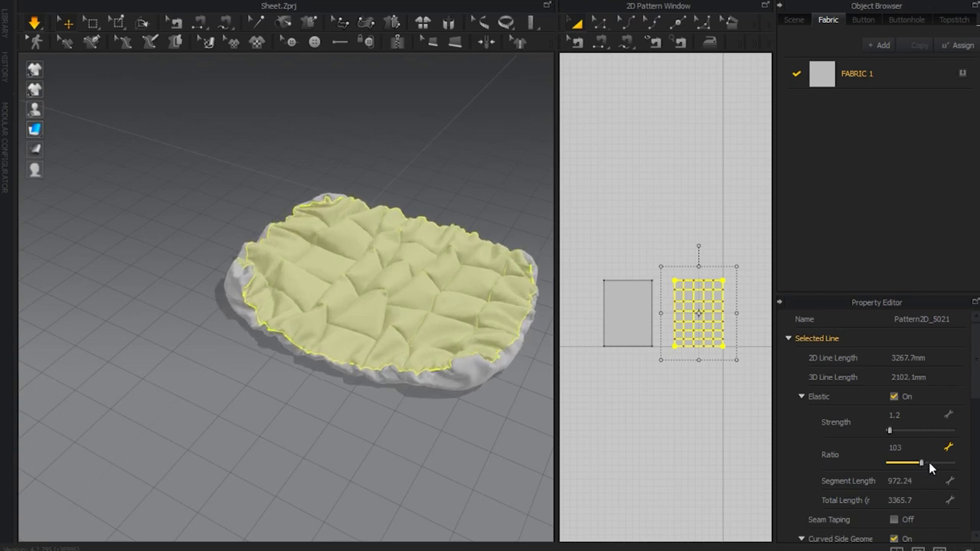
left_click(938, 462)
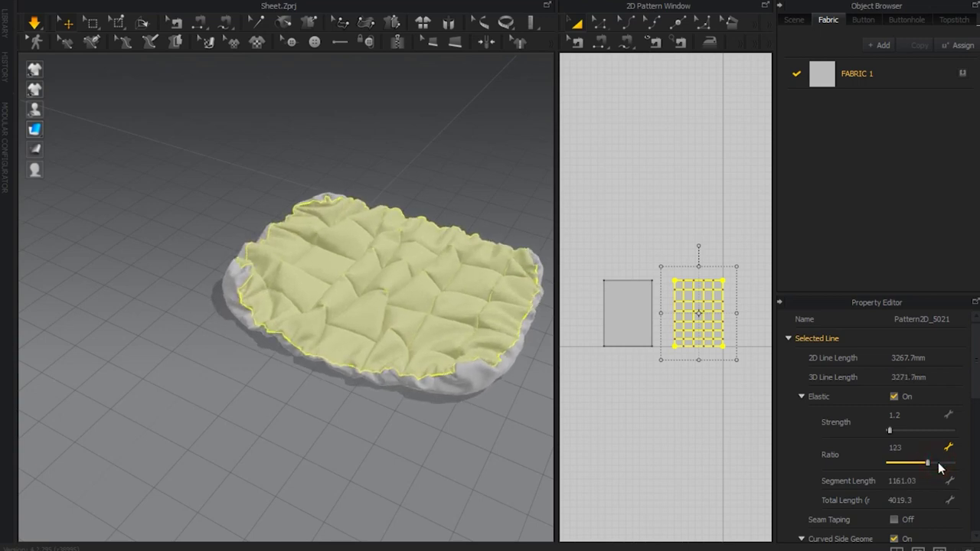
left_click(944, 463)
left_click(948, 463)
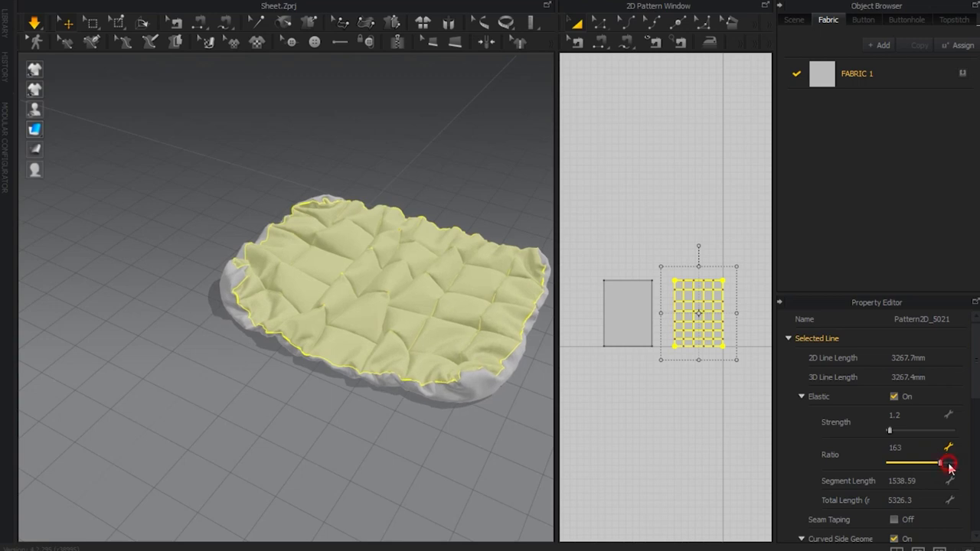
left_click(950, 464)
left_click(952, 463)
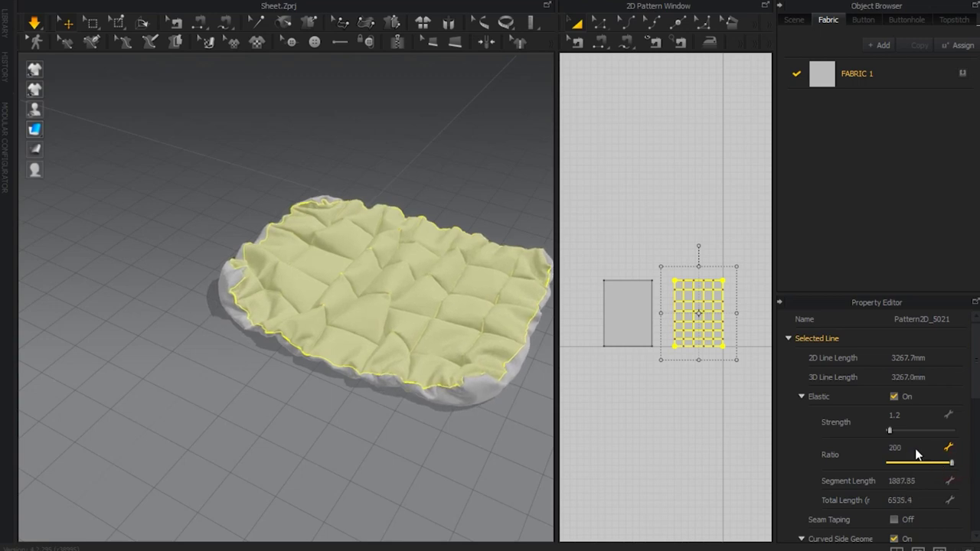
left_click(890, 430)
type("0.1")
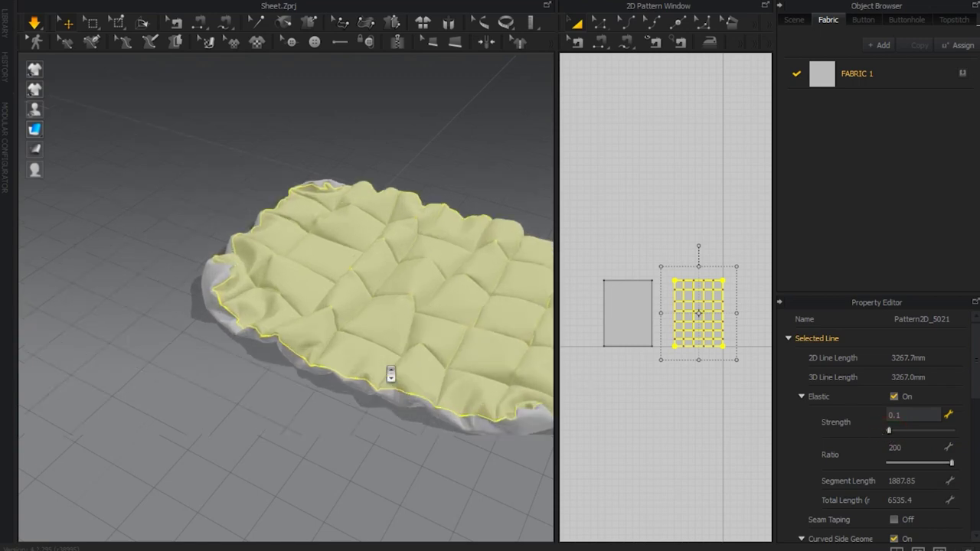
mouse_move(449, 396)
right_mouse_down()
mouse_move(360, 374)
mouse_move(418, 403)
right_mouse_up()
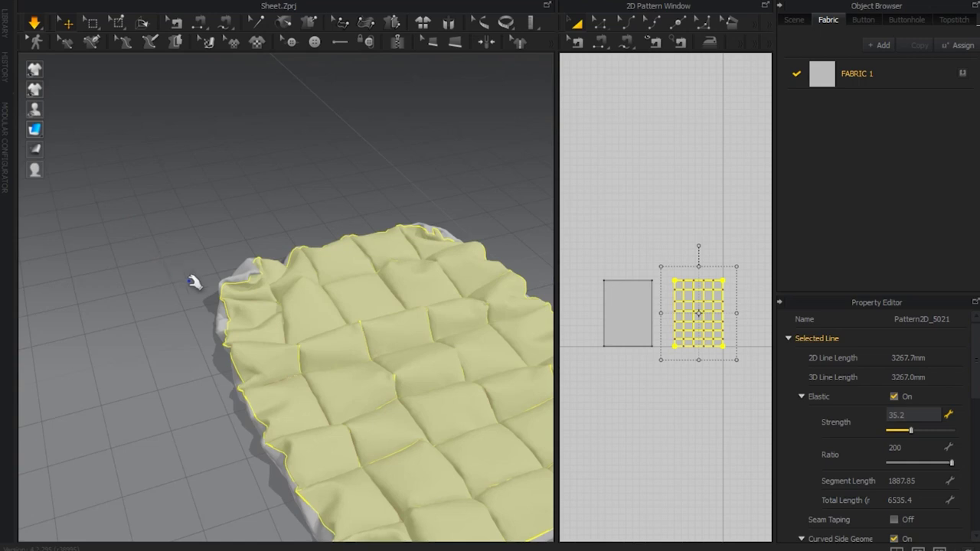
right_click_drag(207, 286, 340, 307)
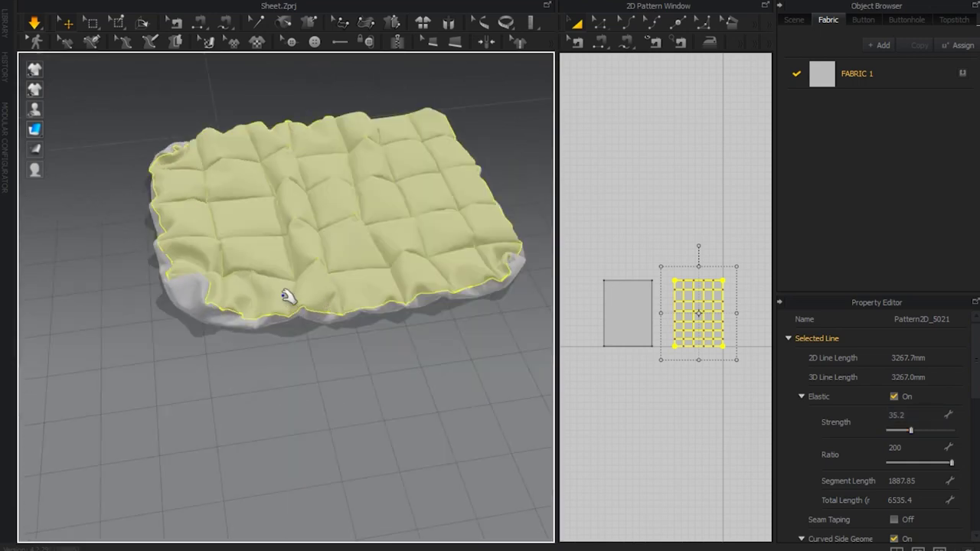
Step: Pull the blanket's corners outward and slide it left to spread the drape
mouse_move(286, 298)
middle_mouse_down()
mouse_move(350, 365)
mouse_move(346, 386)
middle_mouse_up()
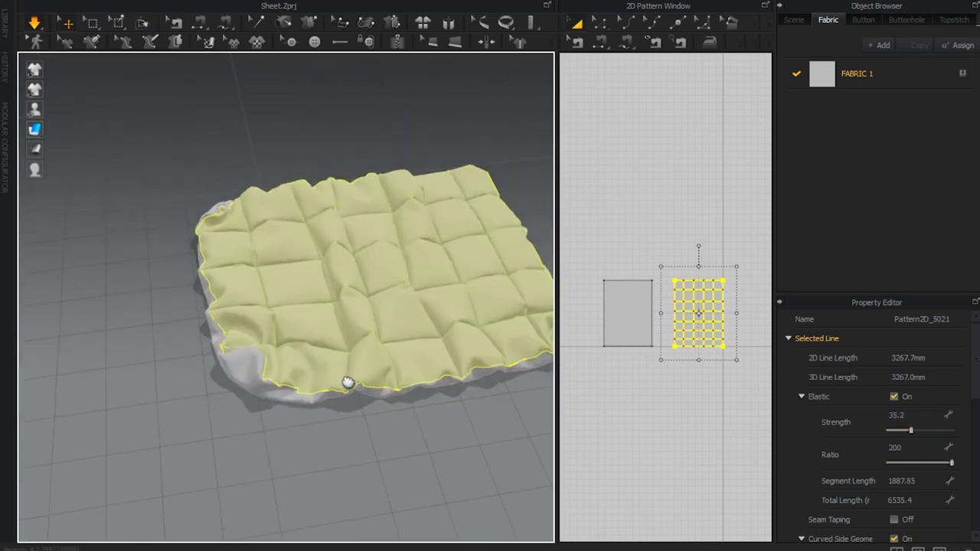
left_click(255, 351)
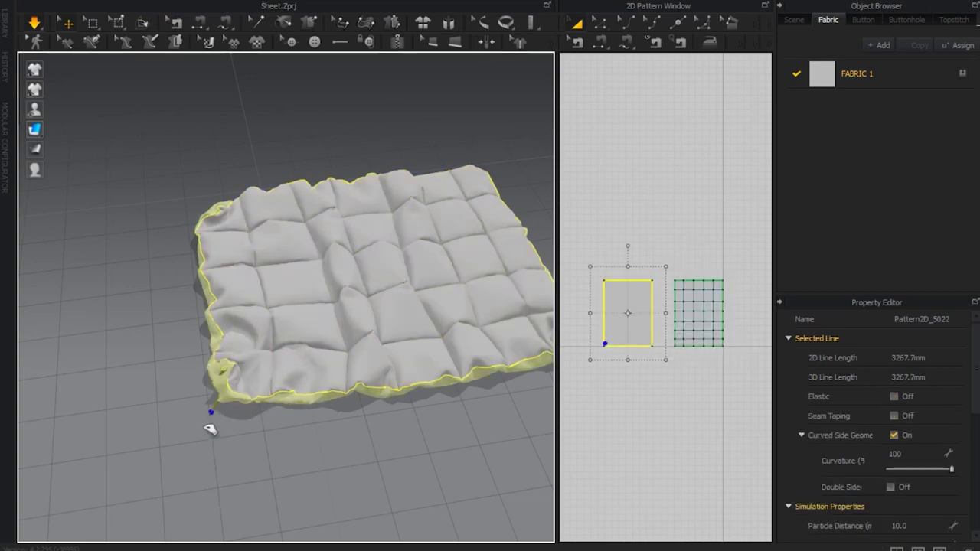
left_click_drag(209, 428, 205, 433)
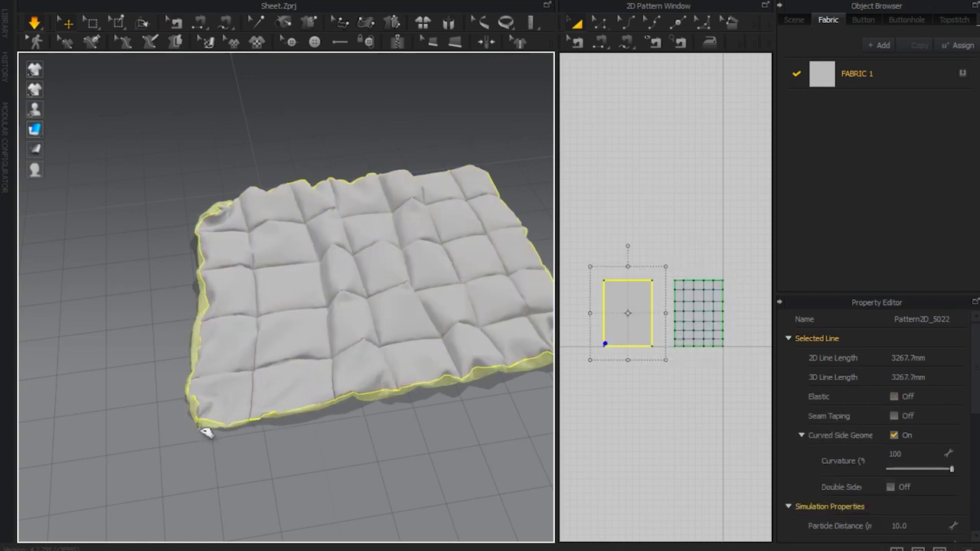
left_click(191, 213)
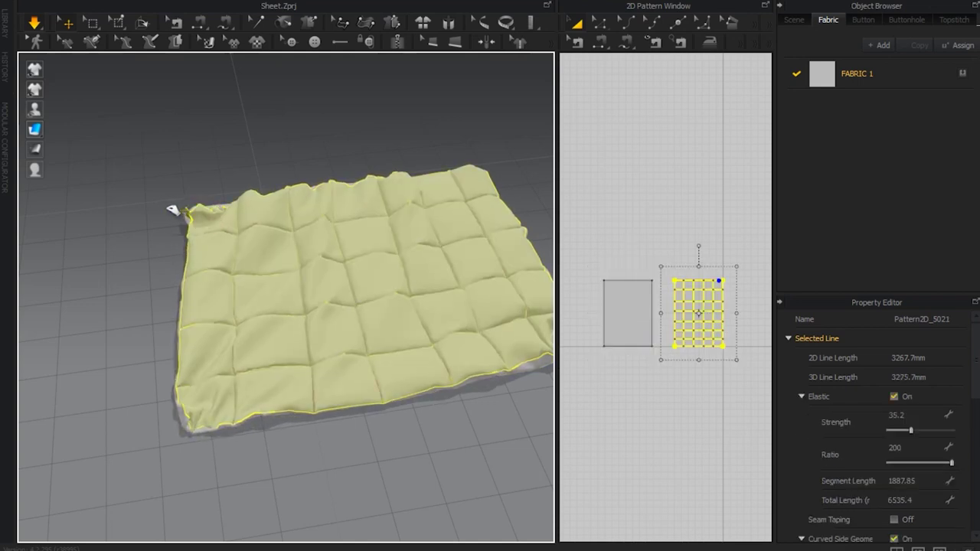
left_click_drag(172, 210, 165, 209)
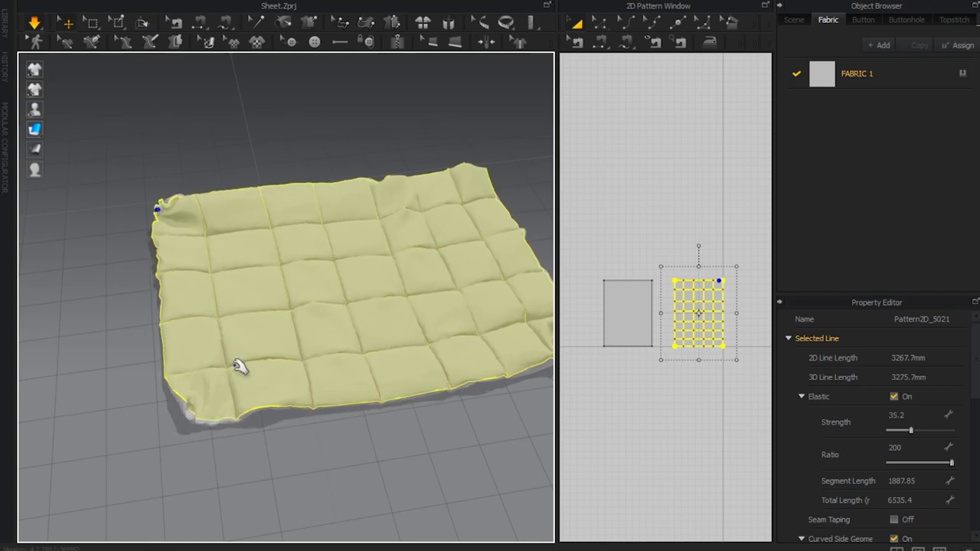
left_click_drag(389, 387, 331, 398)
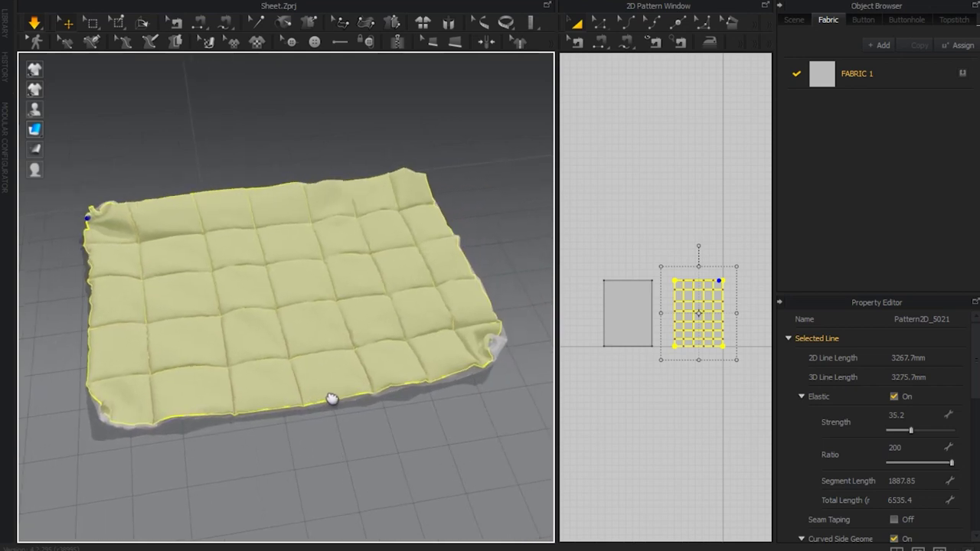
left_click_drag(500, 339, 527, 355)
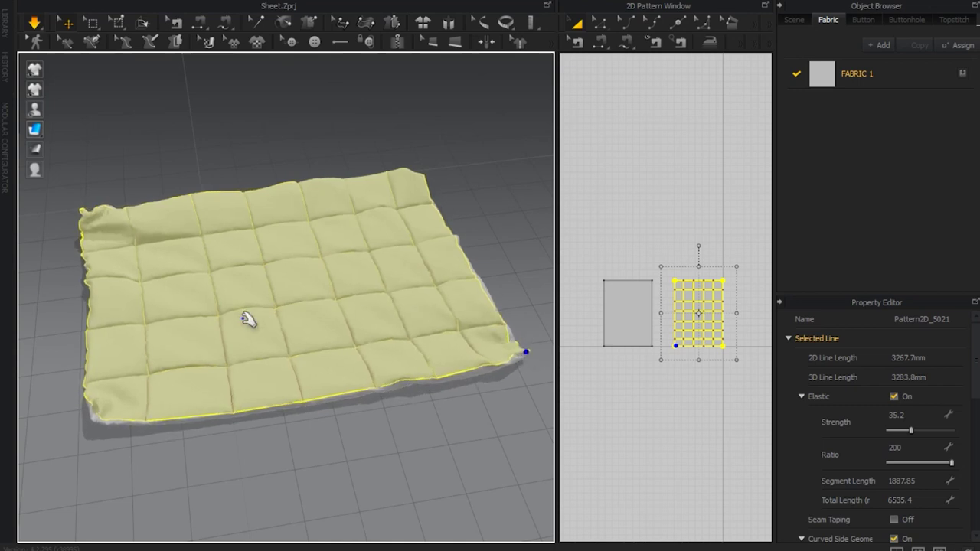
mouse_move(249, 320)
right_mouse_down()
mouse_move(304, 328)
mouse_move(293, 337)
mouse_move(361, 312)
right_mouse_up()
middle_click_drag(311, 372, 366, 226)
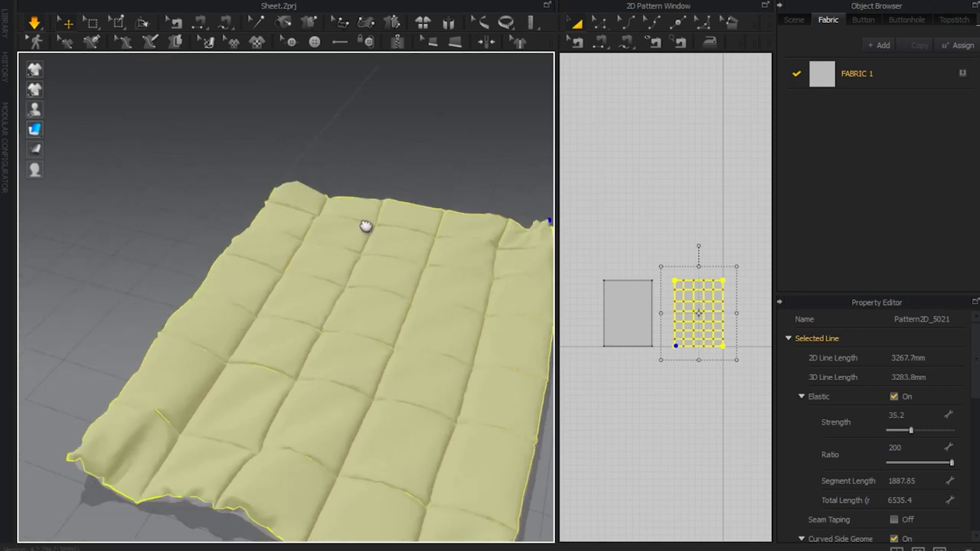
right_click_drag(366, 226, 219, 324)
left_click_drag(121, 344, 96, 357)
Step: Pull the plain back sheet's bottom edge down and its front edge up
right_click_drag(332, 460, 249, 449)
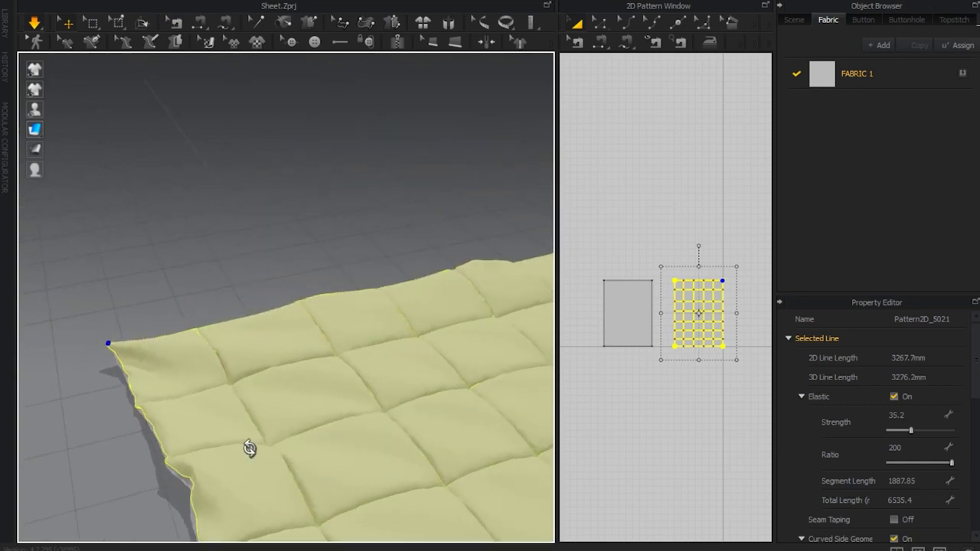
scroll(221, 326, "down", 2)
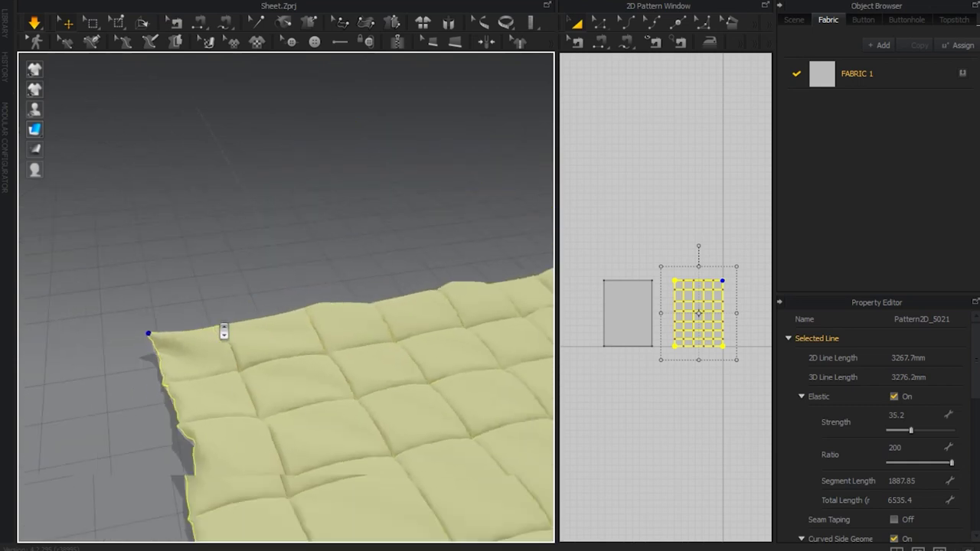
scroll(224, 331, "down", 1)
mouse_move(339, 357)
right_mouse_down()
mouse_move(291, 345)
mouse_move(275, 278)
mouse_move(361, 324)
mouse_move(312, 334)
right_mouse_up()
scroll(282, 303, "down", 2)
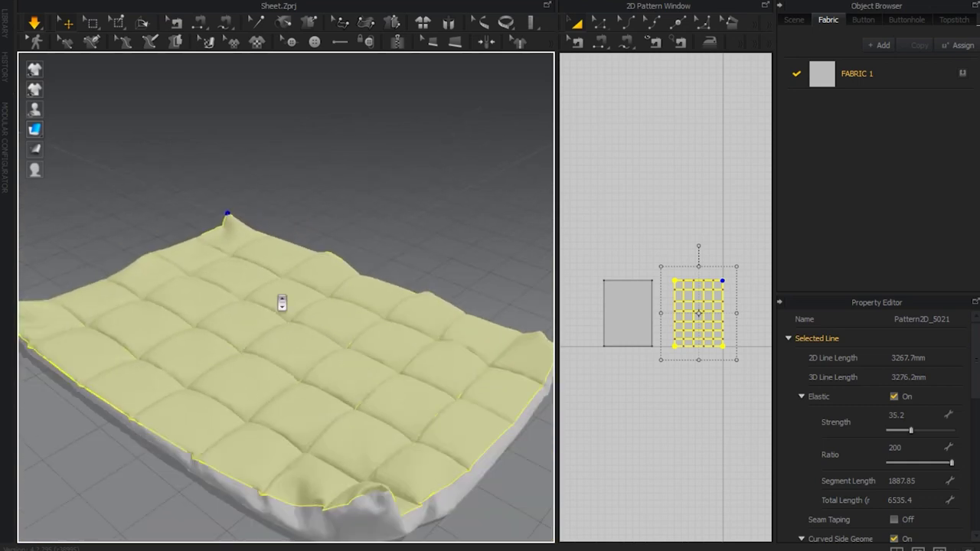
right_click_drag(282, 303, 357, 405)
left_click(369, 507)
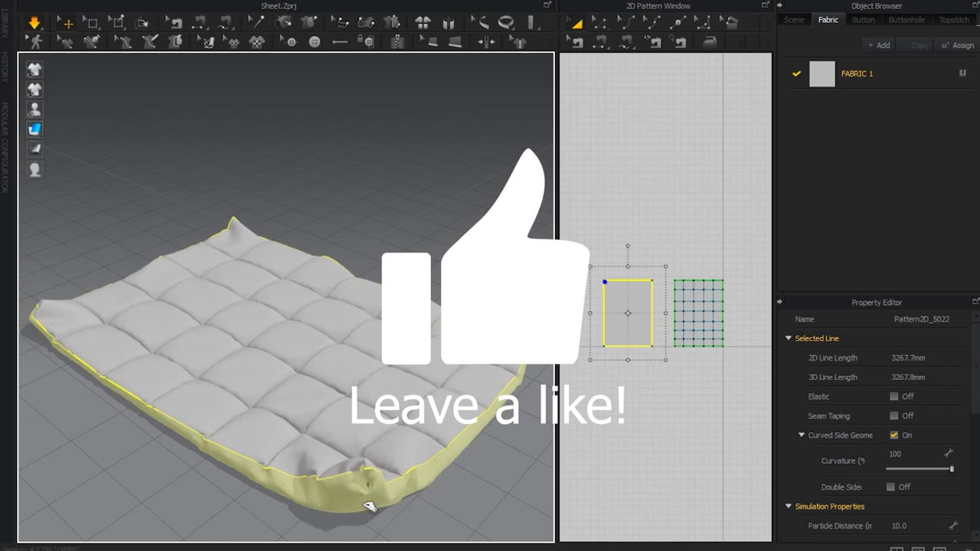
left_click_drag(369, 507, 360, 524)
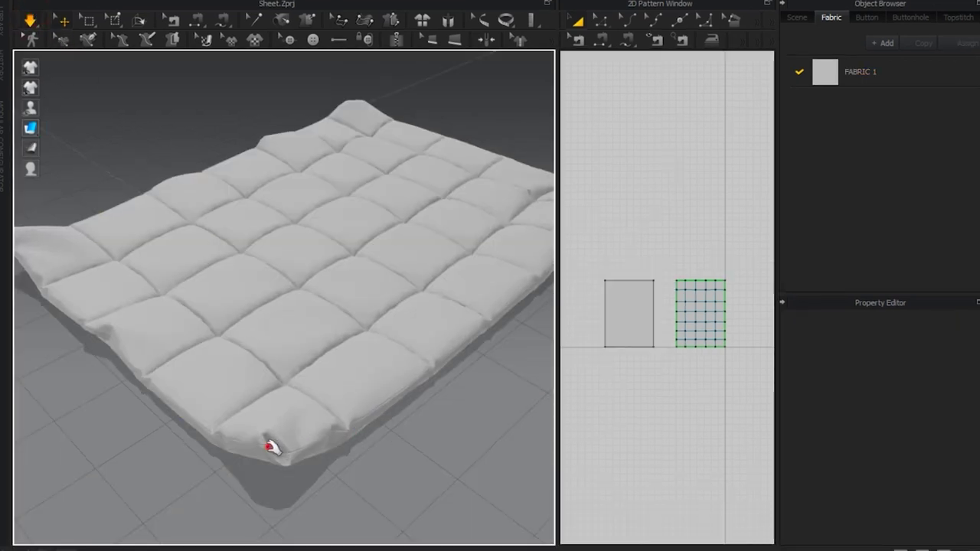
mouse_move(272, 448)
left_mouse_down()
mouse_move(273, 331)
mouse_move(286, 297)
left_mouse_up()
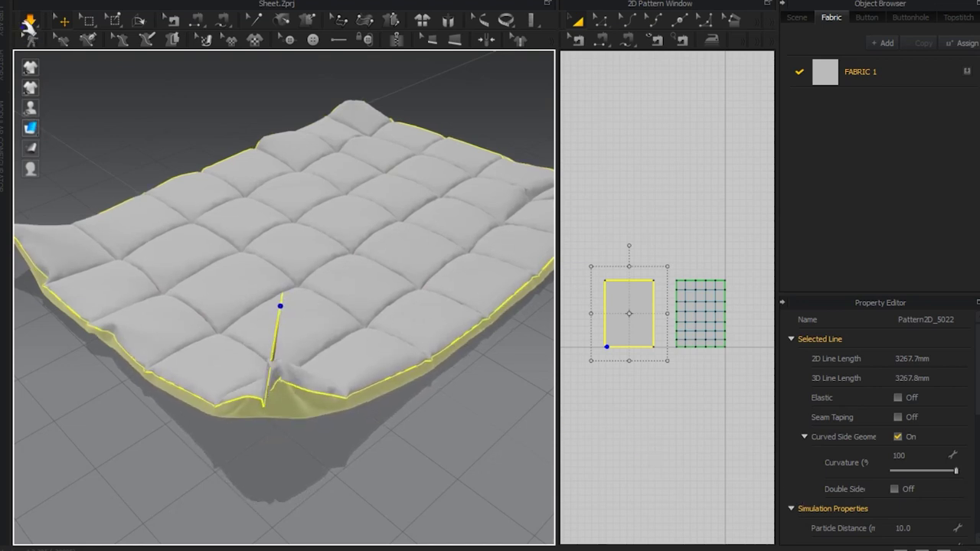
Step: Make the back sheet's outline elastic at strength 0.1 and ratio 191, then resume simulating
left_click(29, 24)
mouse_move(30, 127)
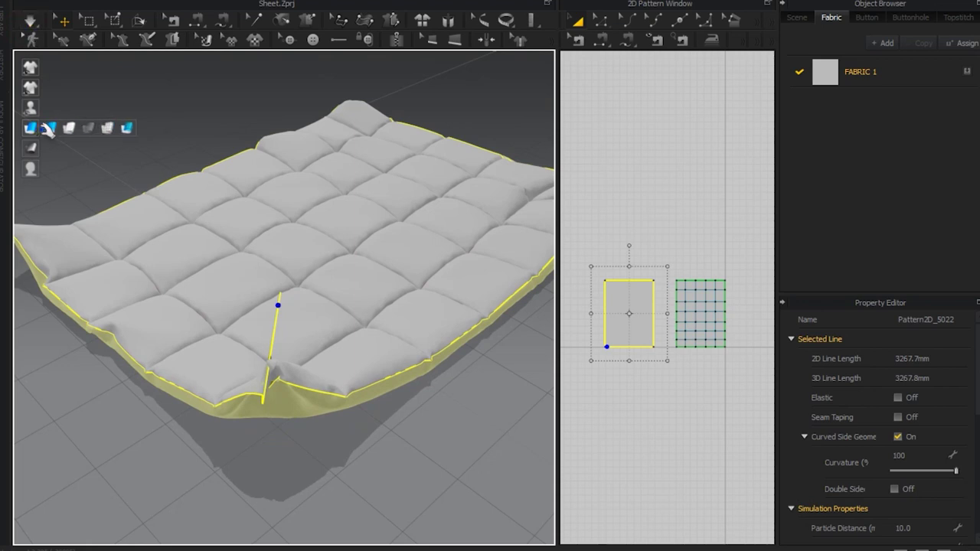
key("Escape")
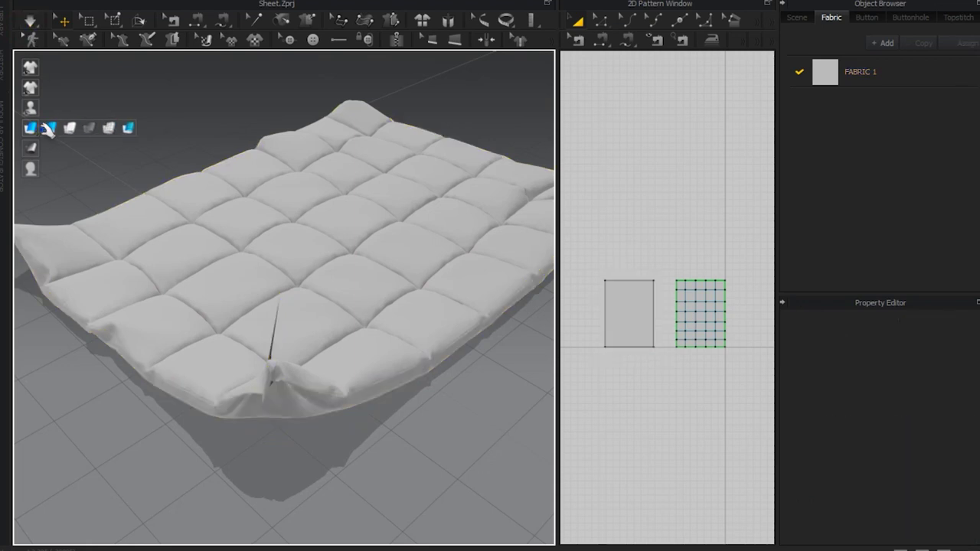
left_click(621, 322)
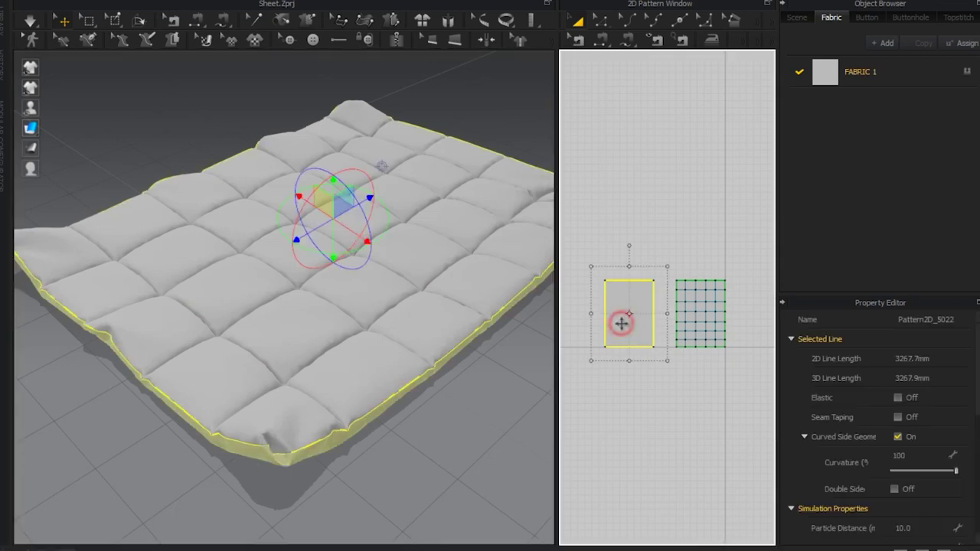
left_click(897, 399)
left_click(891, 435)
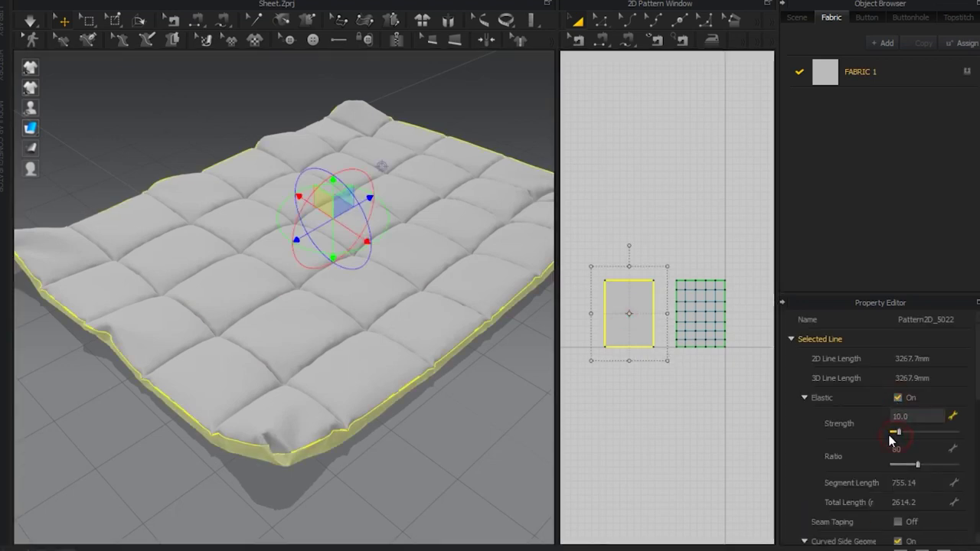
left_click_drag(892, 433, 885, 432)
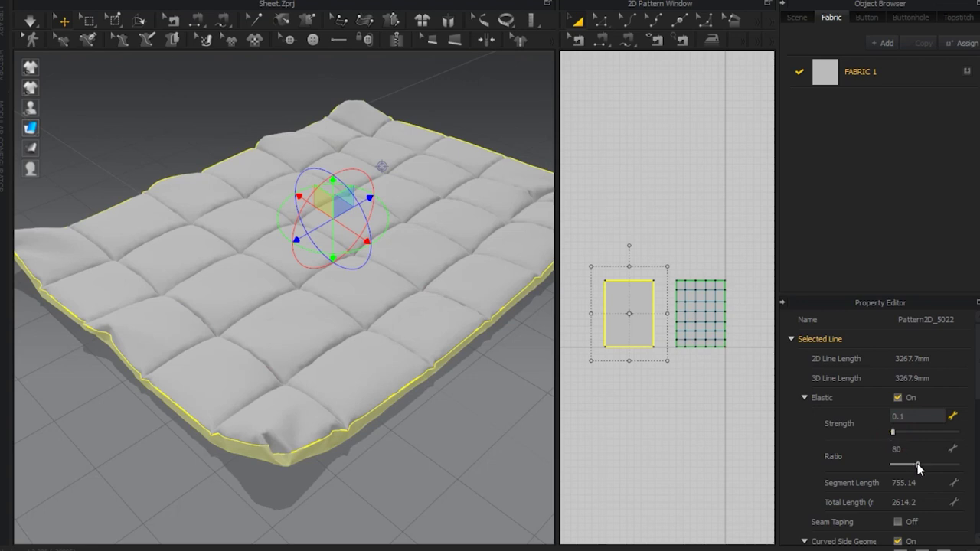
left_click_drag(918, 464, 947, 471)
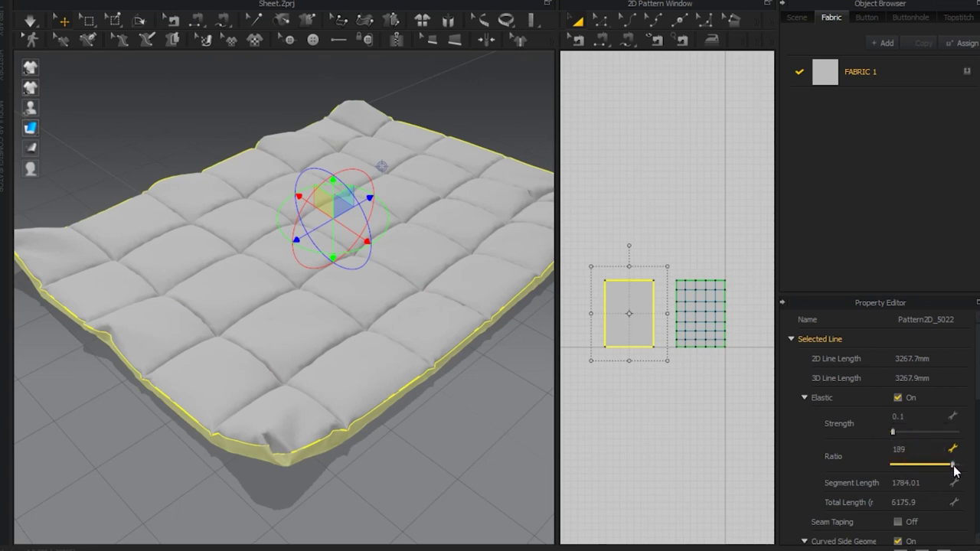
left_click(28, 22)
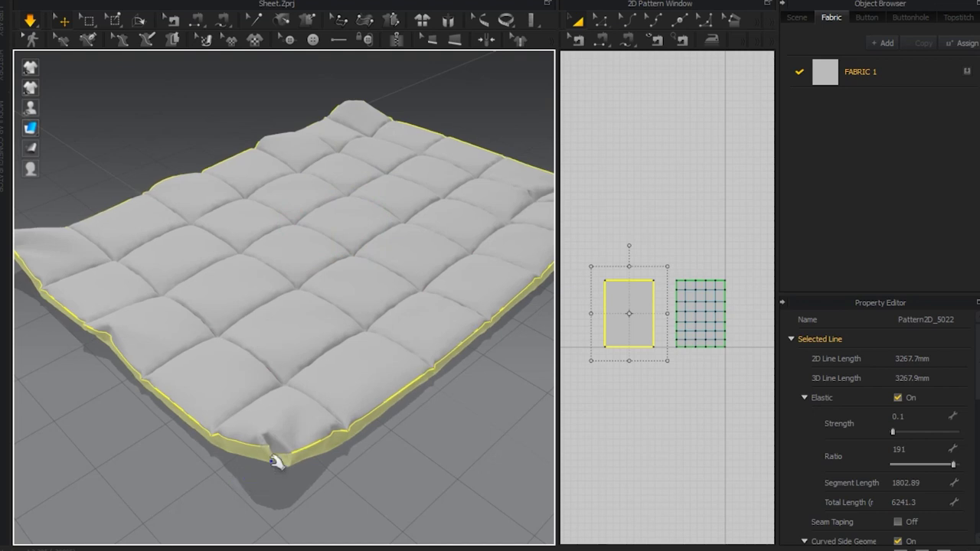
Step: Drag the back sheet's front edge upward and lift its corner up and right to start the fold
mouse_move(270, 457)
left_mouse_down()
mouse_move(273, 357)
mouse_move(291, 302)
left_mouse_up()
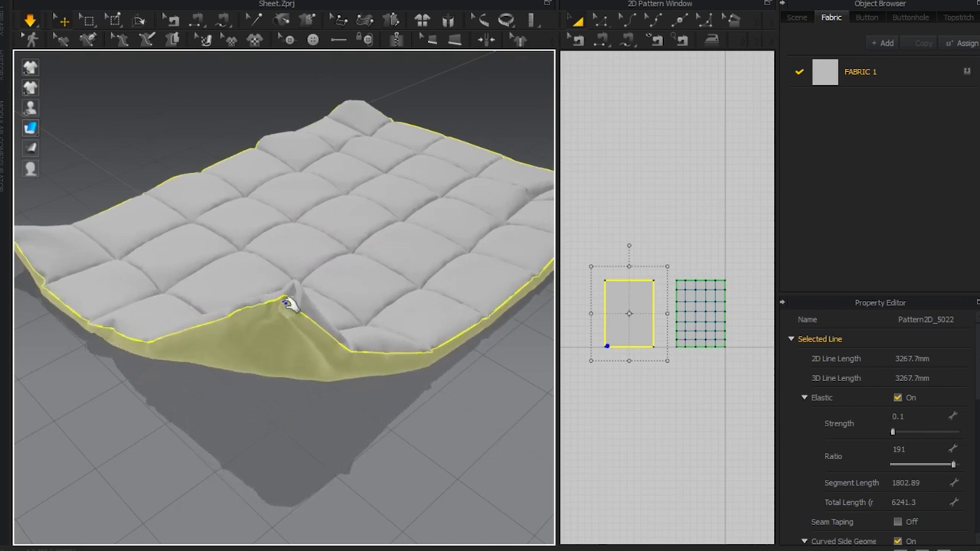
mouse_move(378, 409)
right_mouse_down()
mouse_move(329, 402)
mouse_move(247, 421)
right_mouse_up()
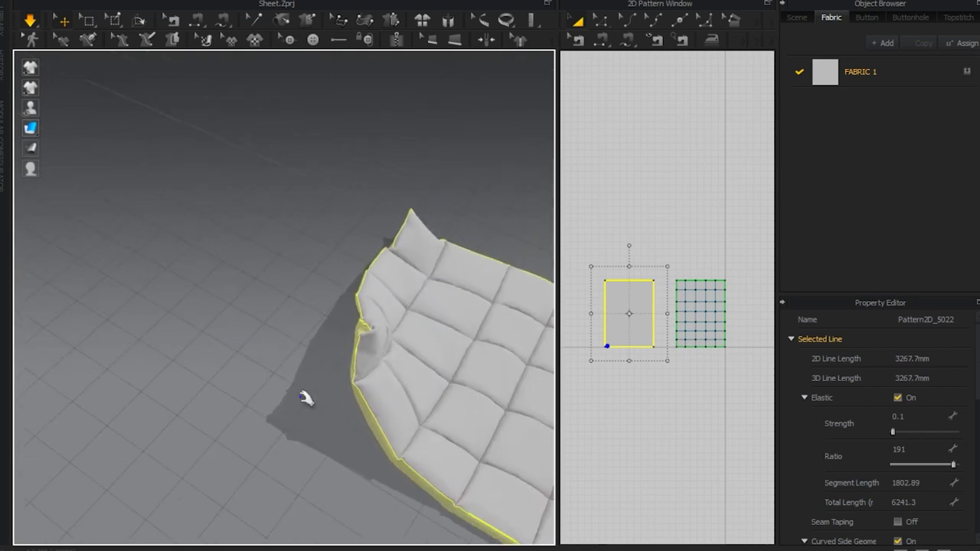
mouse_move(267, 396)
middle_mouse_down()
mouse_move(163, 355)
mouse_move(68, 332)
middle_mouse_up()
mouse_move(83, 273)
left_mouse_down()
mouse_move(97, 263)
mouse_move(131, 265)
left_mouse_up()
Step: Pull the quilted top's edge right and drop its elastic strength from 35.2 to 0.1
left_click(136, 264)
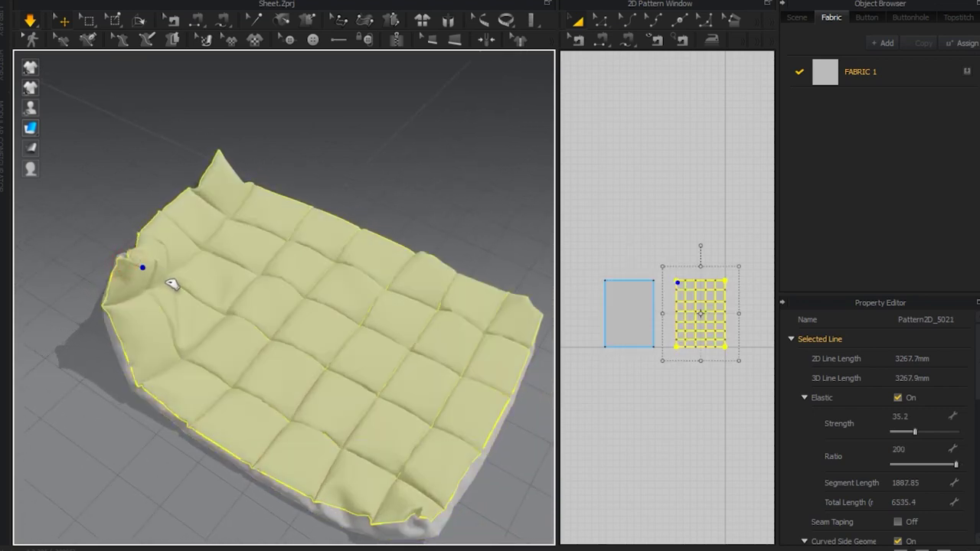
mouse_move(195, 312)
left_mouse_down()
mouse_move(265, 323)
mouse_move(252, 317)
mouse_move(252, 328)
left_mouse_up()
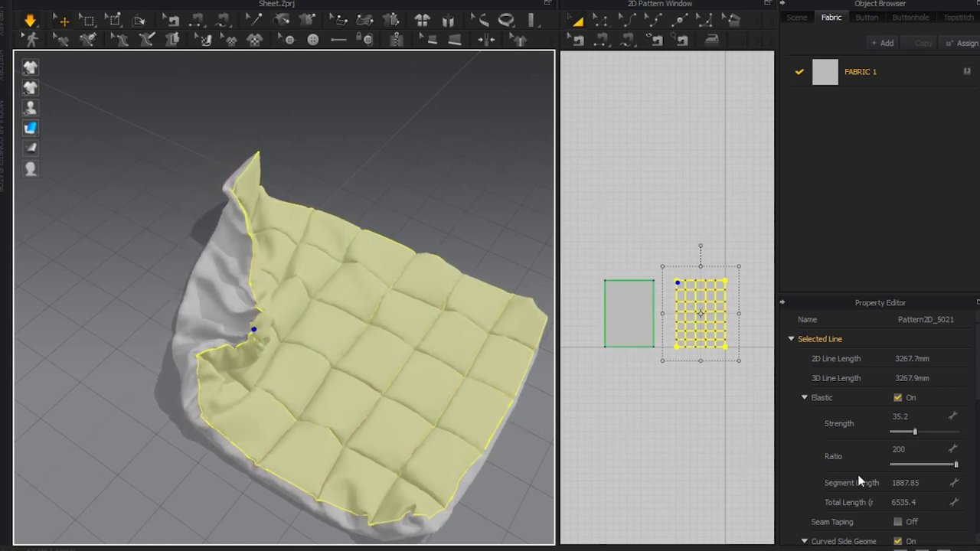
left_click(956, 465)
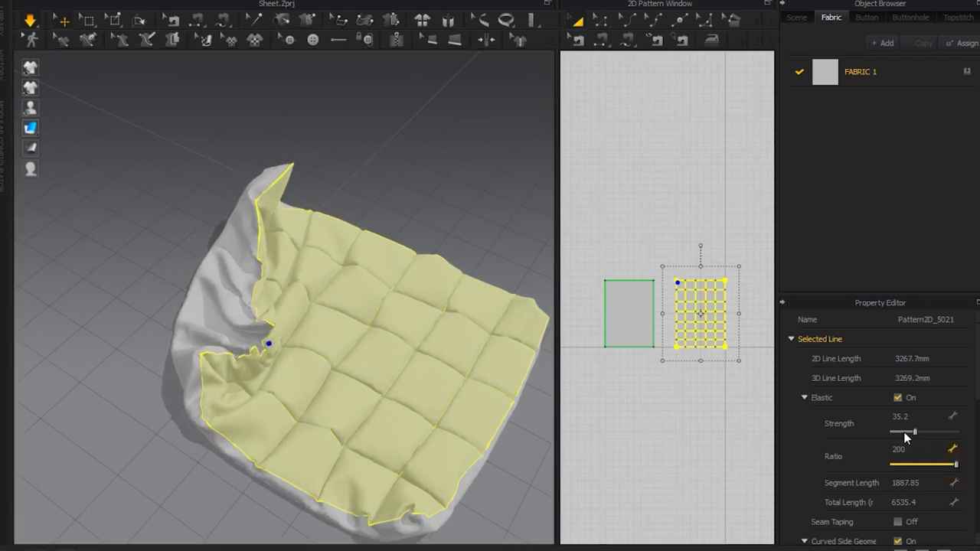
left_click_drag(911, 433, 893, 432)
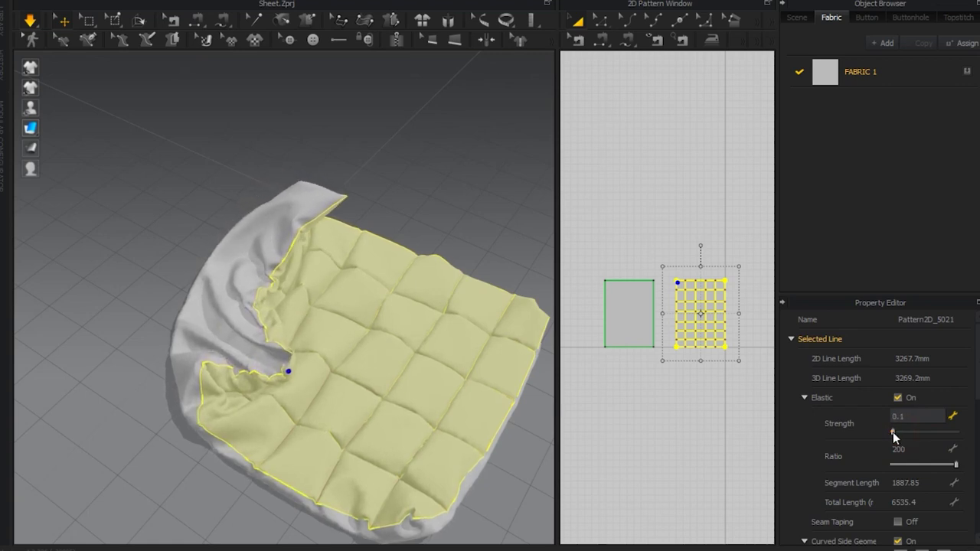
Step: Pull the quilt's lower-left corner outward and reposition the pinned corner to re-drape the cloth
left_click(184, 412)
left_click_drag(177, 418, 157, 425)
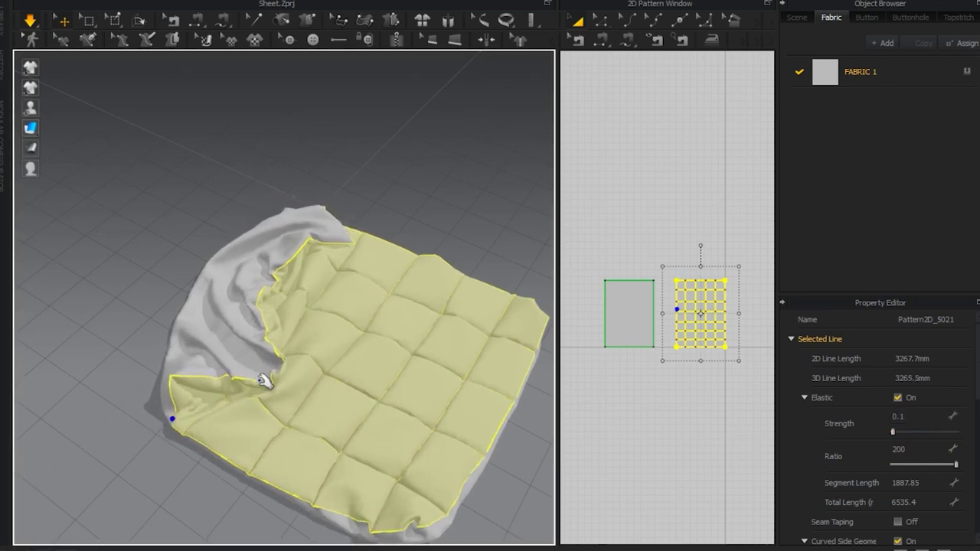
left_click_drag(263, 378, 244, 412)
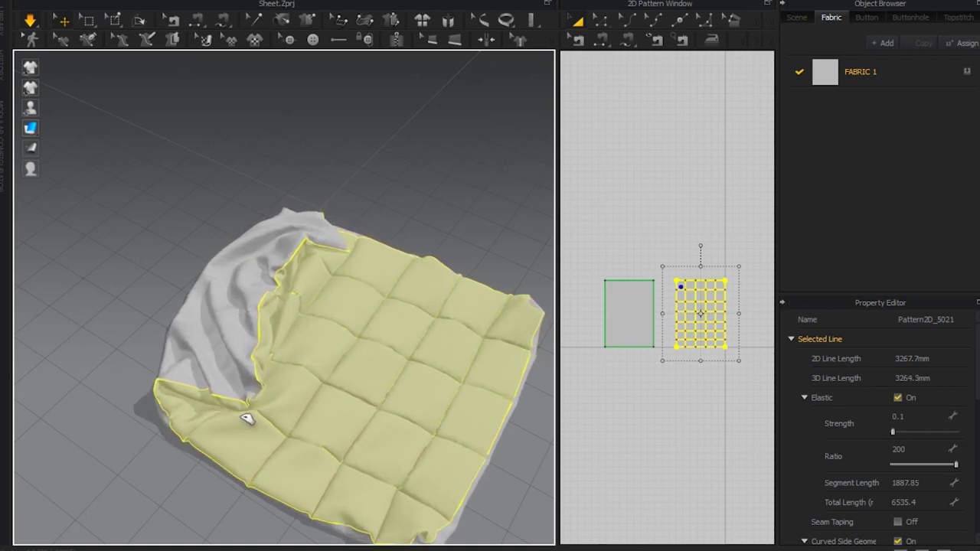
left_click(338, 245)
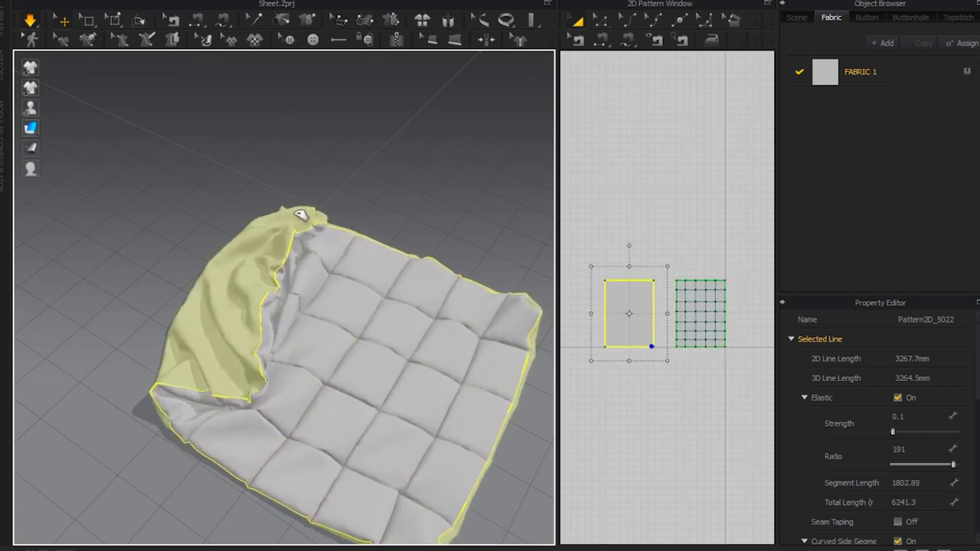
Step: Pull the back sheet's top corner up-left and stretch the folded corner right and down
left_click_drag(315, 223, 280, 202)
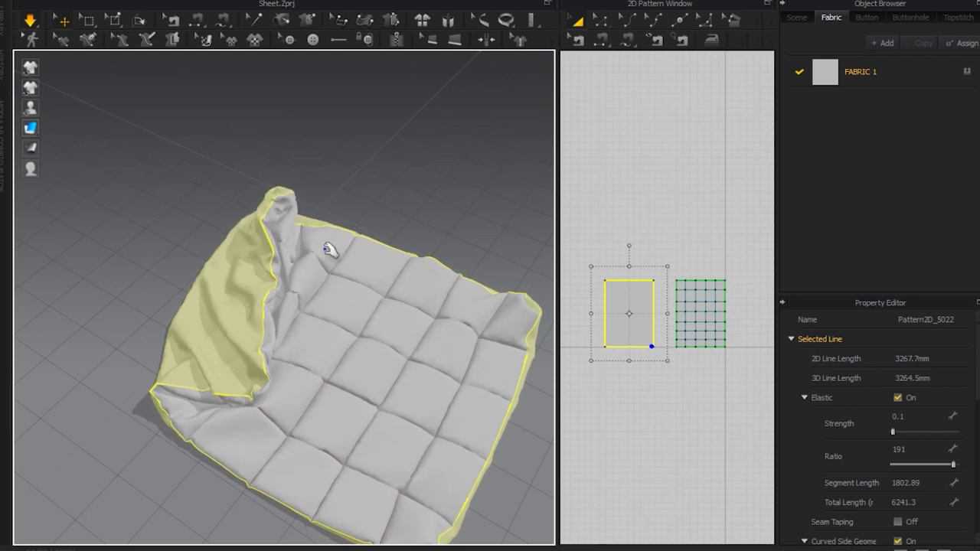
mouse_move(465, 366)
right_mouse_down()
mouse_move(407, 300)
mouse_move(284, 361)
mouse_move(357, 289)
right_mouse_up()
scroll(357, 418, "up", 2)
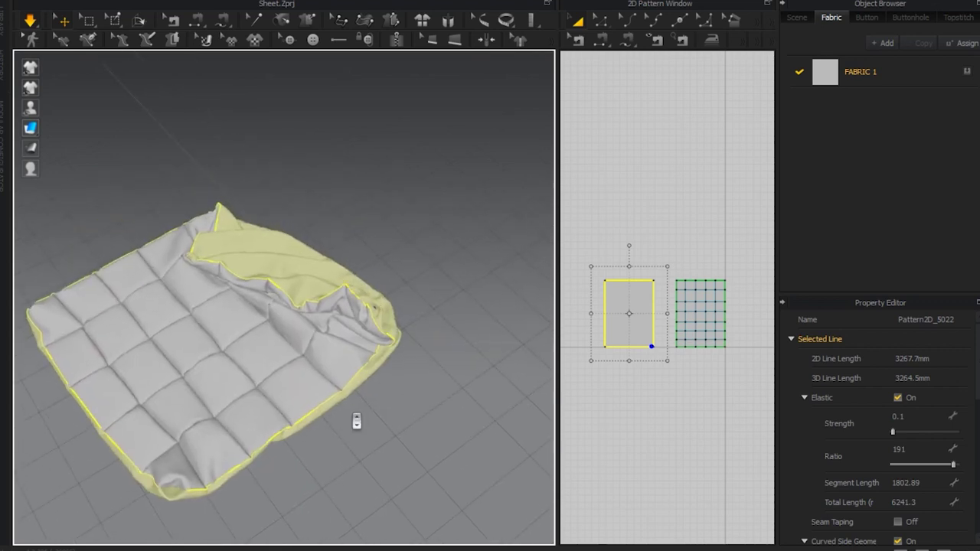
scroll(356, 420, "up", 3)
mouse_move(378, 418)
right_mouse_down()
mouse_move(312, 396)
mouse_move(400, 416)
mouse_move(347, 422)
mouse_move(385, 416)
right_mouse_up()
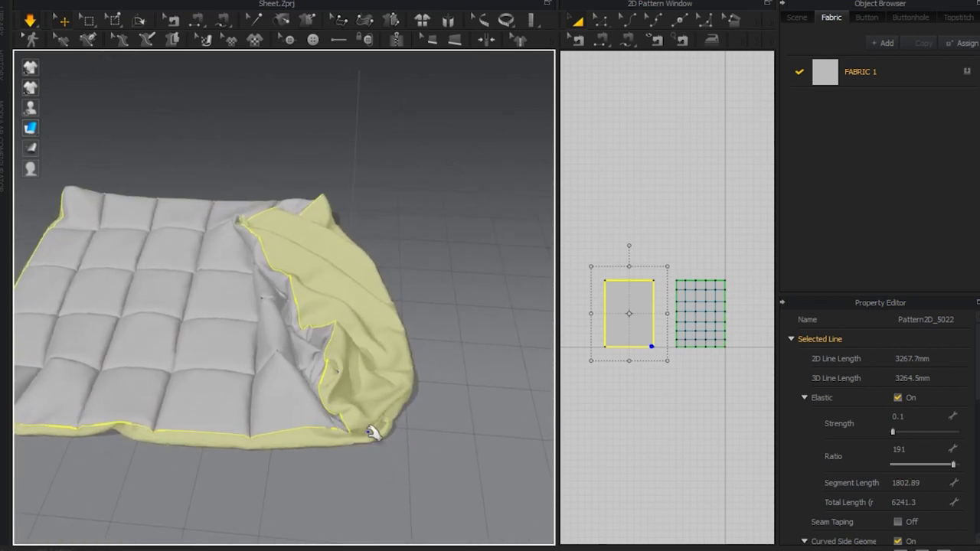
mouse_move(396, 446)
left_mouse_down()
mouse_move(411, 453)
mouse_move(330, 435)
mouse_move(355, 427)
left_mouse_up()
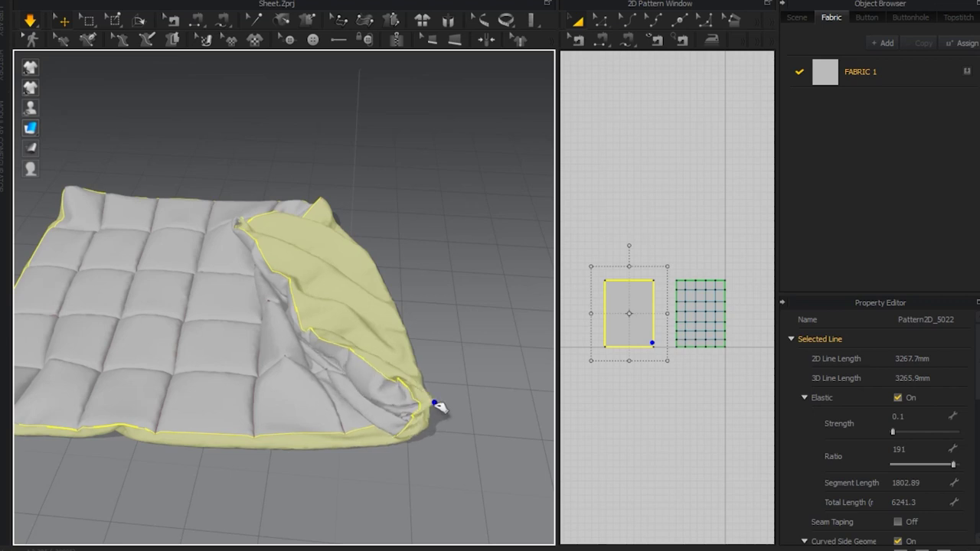
left_click_drag(452, 406, 457, 406)
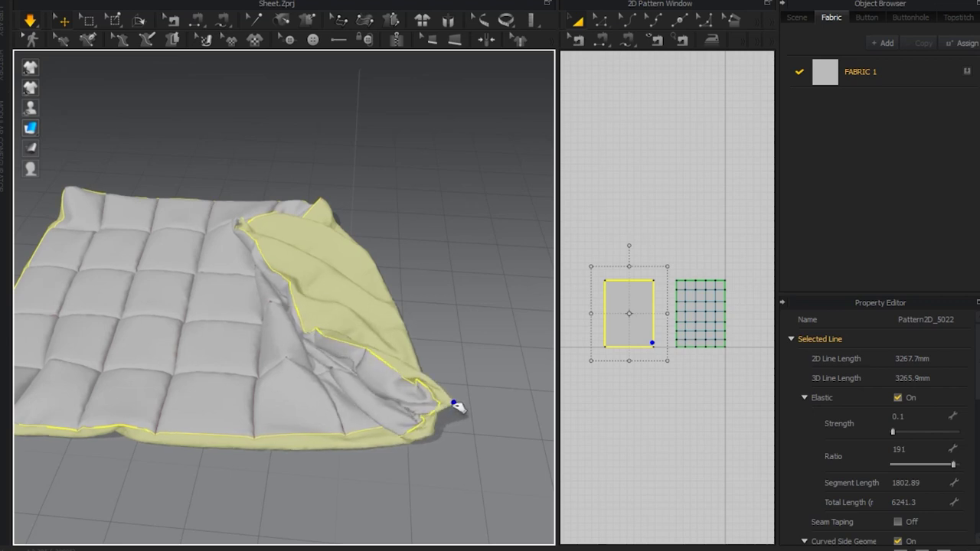
Step: Flatten the quilted corner open and raise the back sheet's elastic ratio to 200
left_click(353, 373)
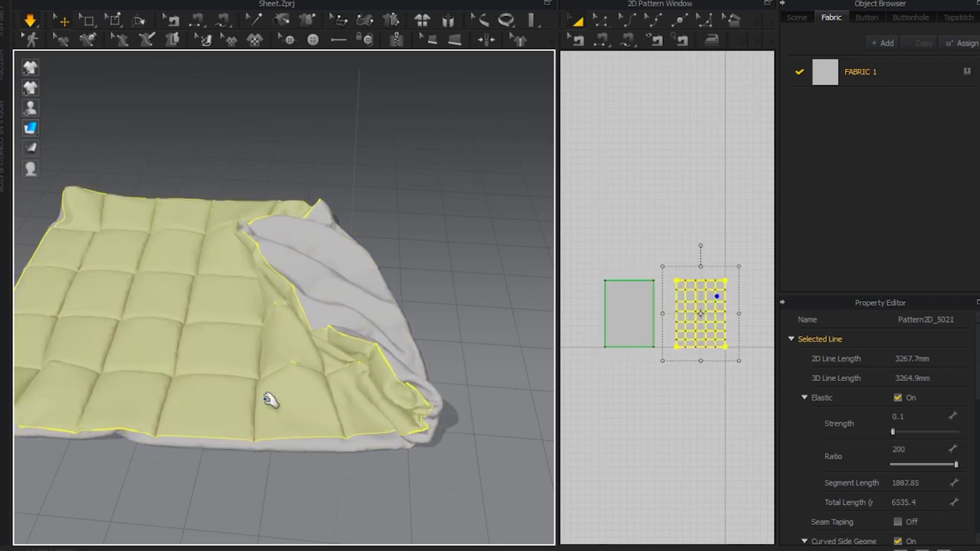
mouse_move(252, 407)
right_mouse_down()
mouse_move(488, 375)
mouse_move(541, 393)
right_mouse_up()
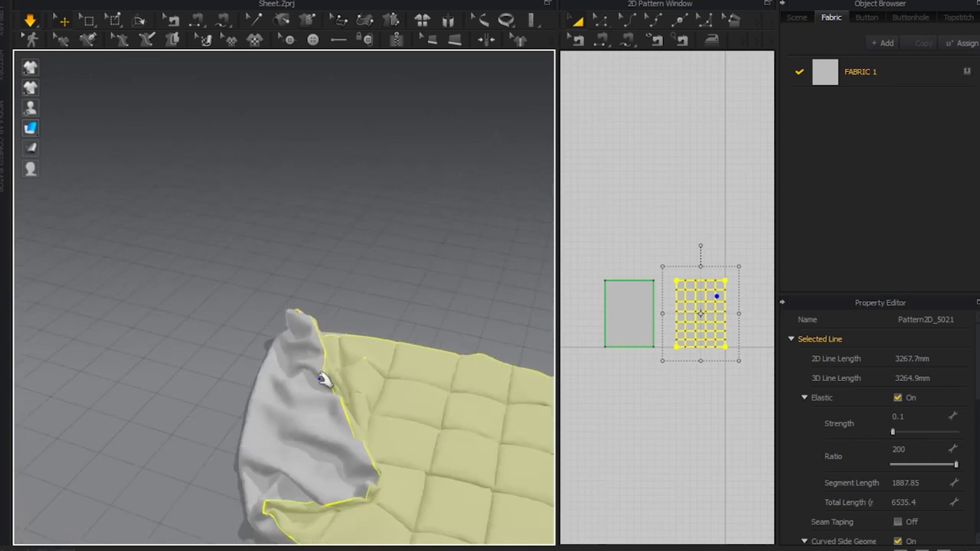
left_click_drag(328, 388, 265, 328)
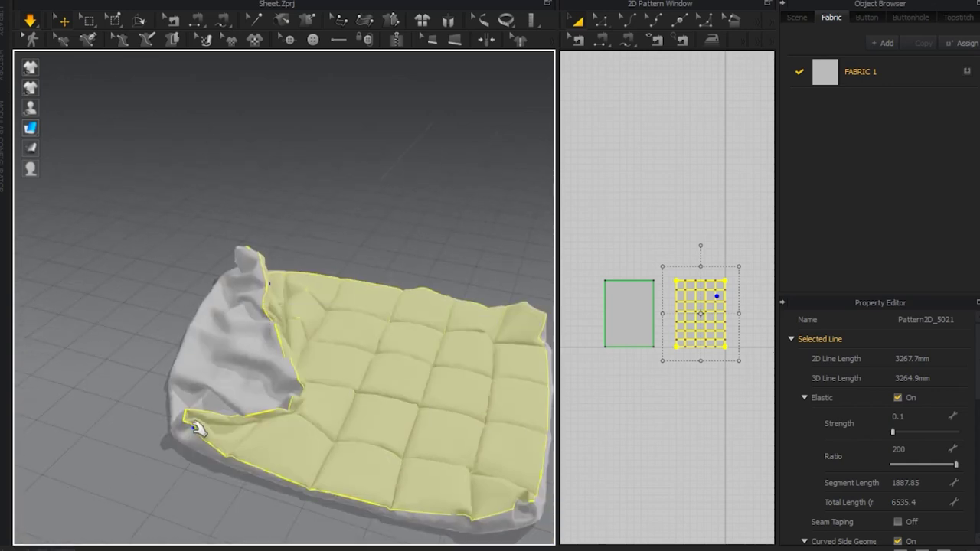
left_click(193, 439)
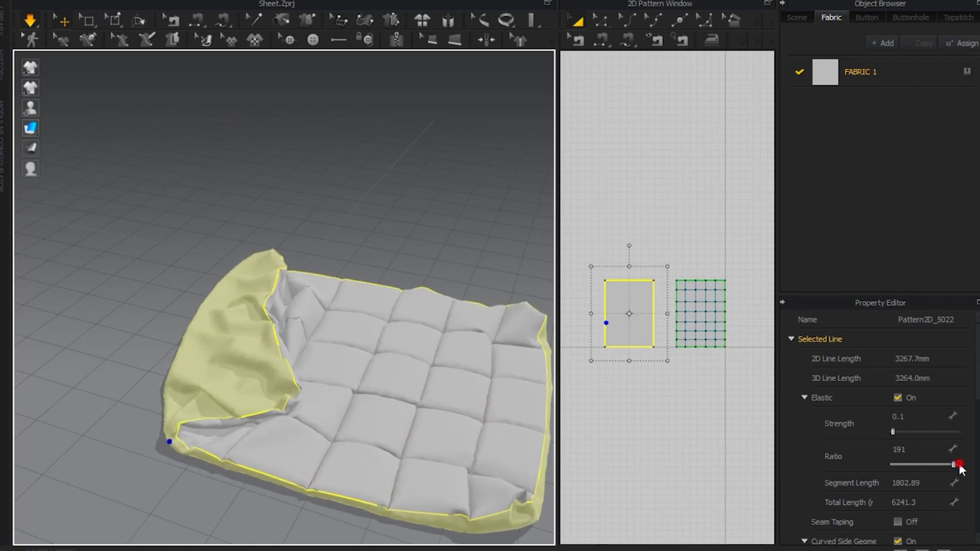
left_click_drag(960, 469, 955, 470)
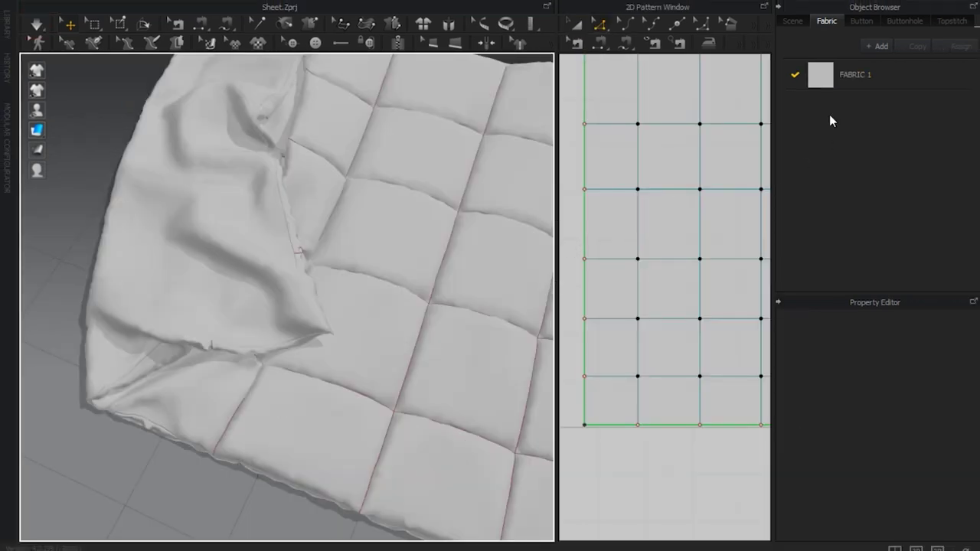
left_click(818, 89)
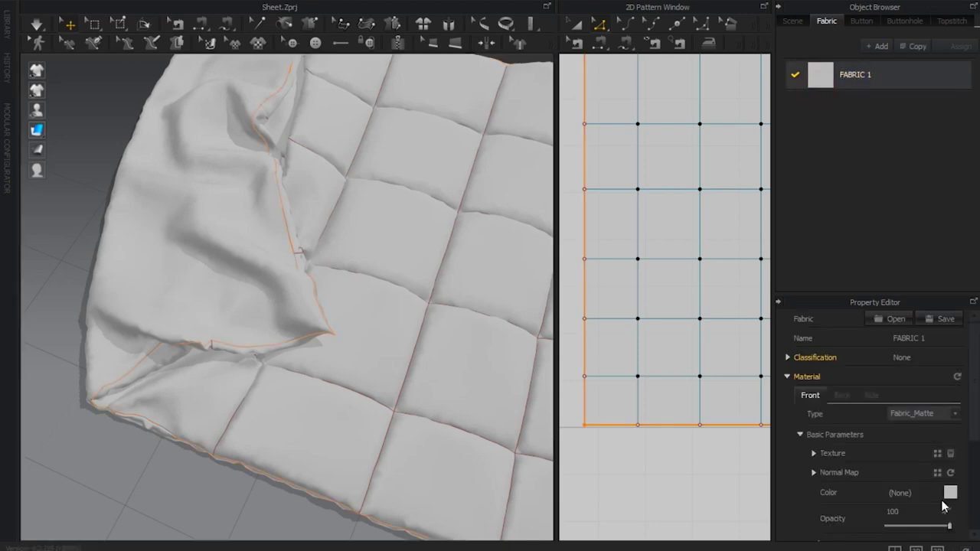
left_click(951, 492)
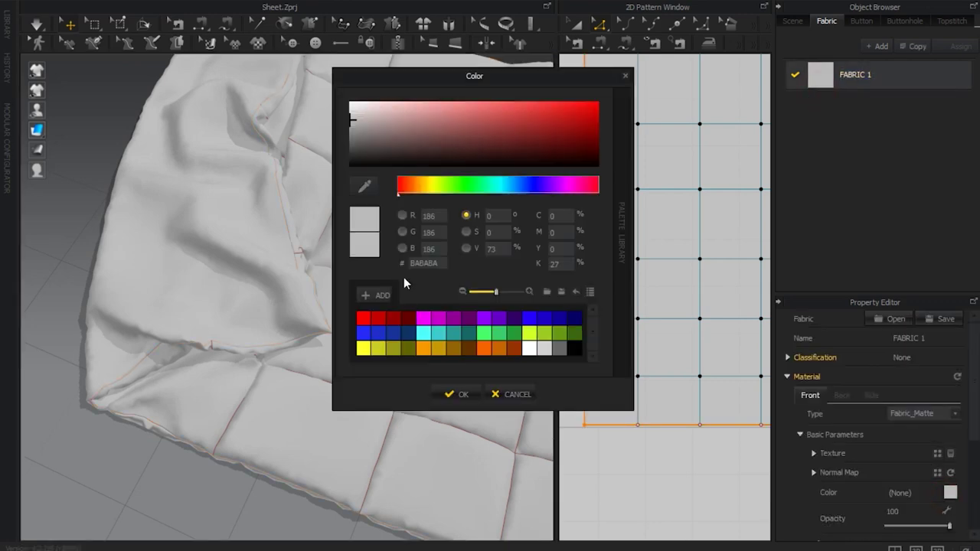
left_click_drag(372, 132, 449, 112)
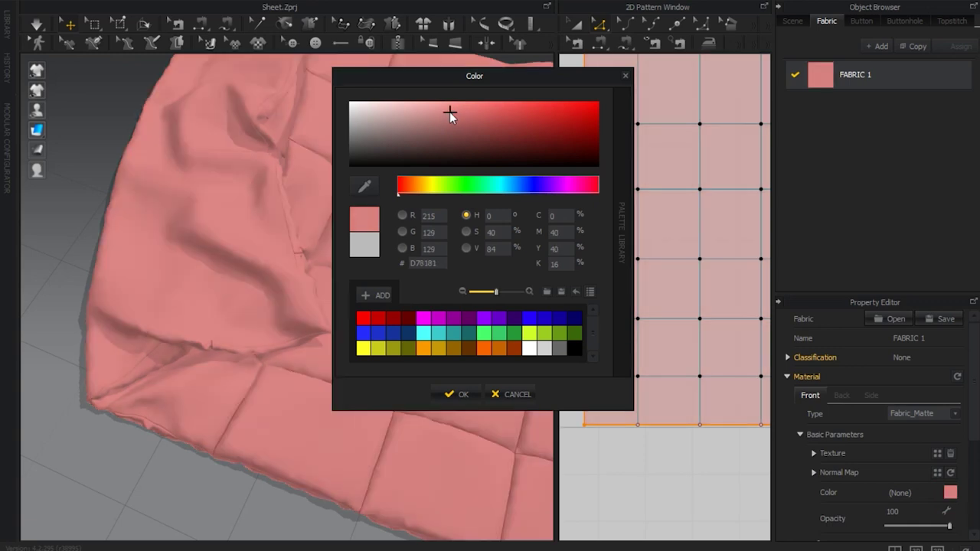
left_click_drag(449, 111, 436, 108)
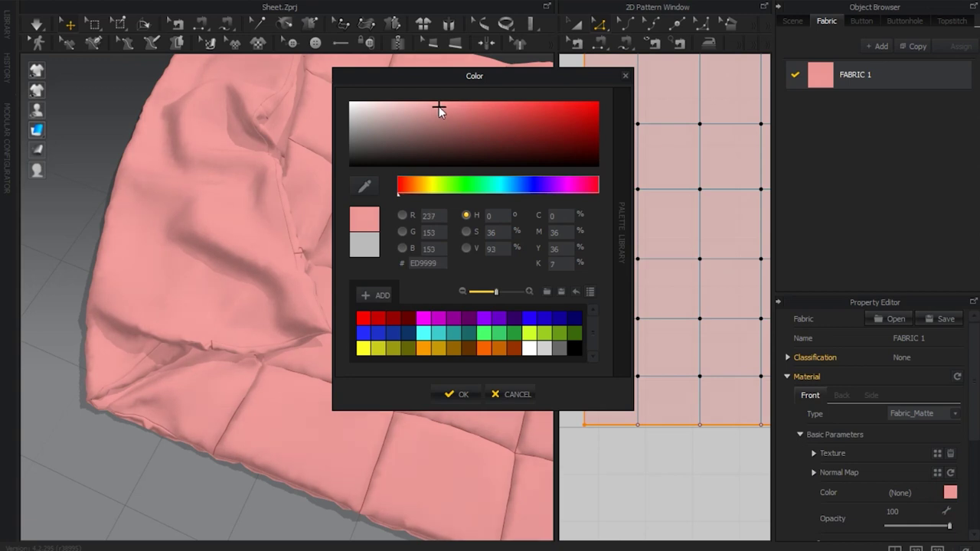
left_click_drag(438, 111, 443, 111)
left_click(445, 117)
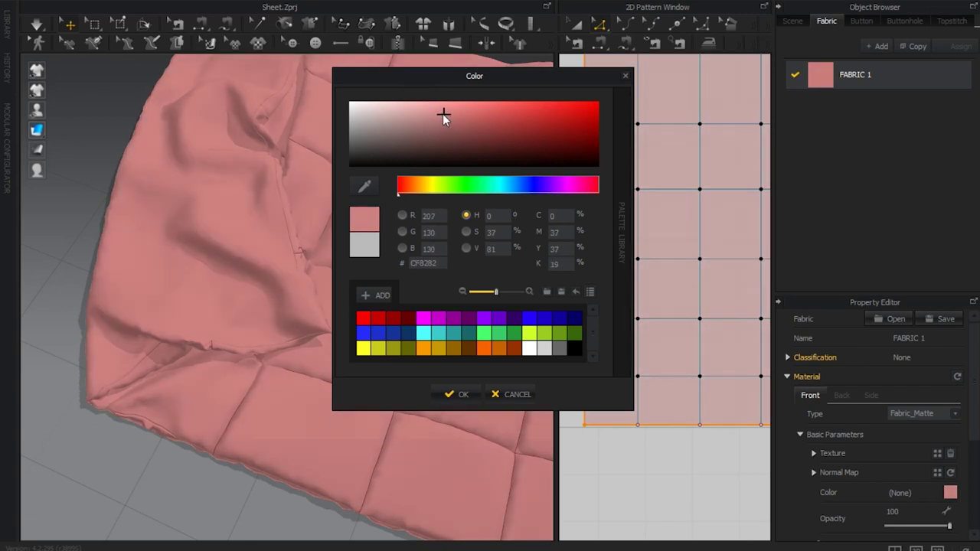
left_click_drag(444, 117, 449, 112)
left_click(500, 178)
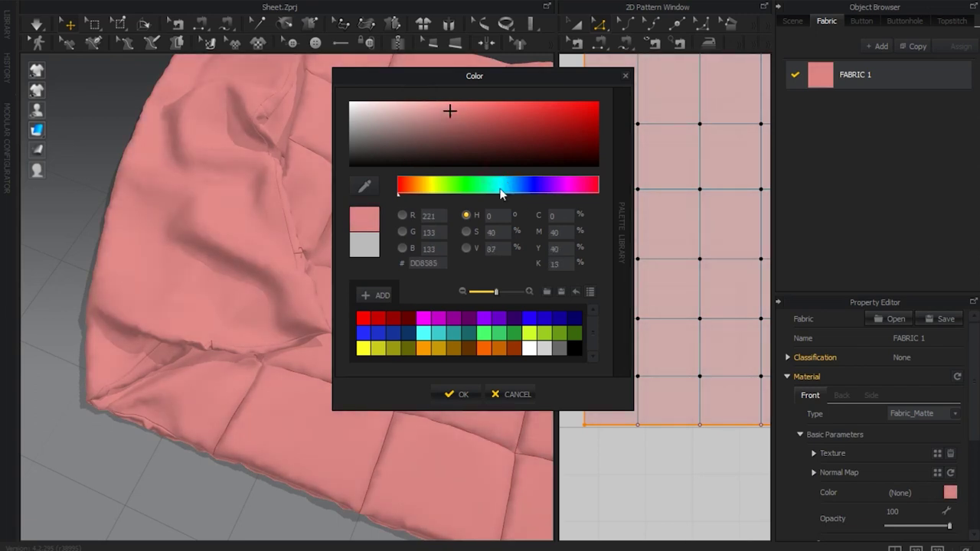
left_click_drag(500, 193, 505, 192)
left_click(475, 113)
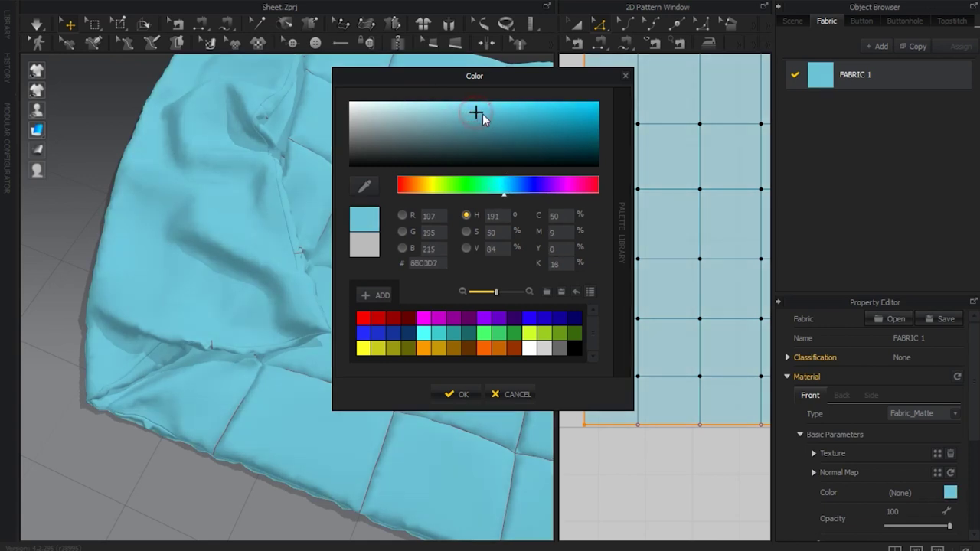
left_click(506, 399)
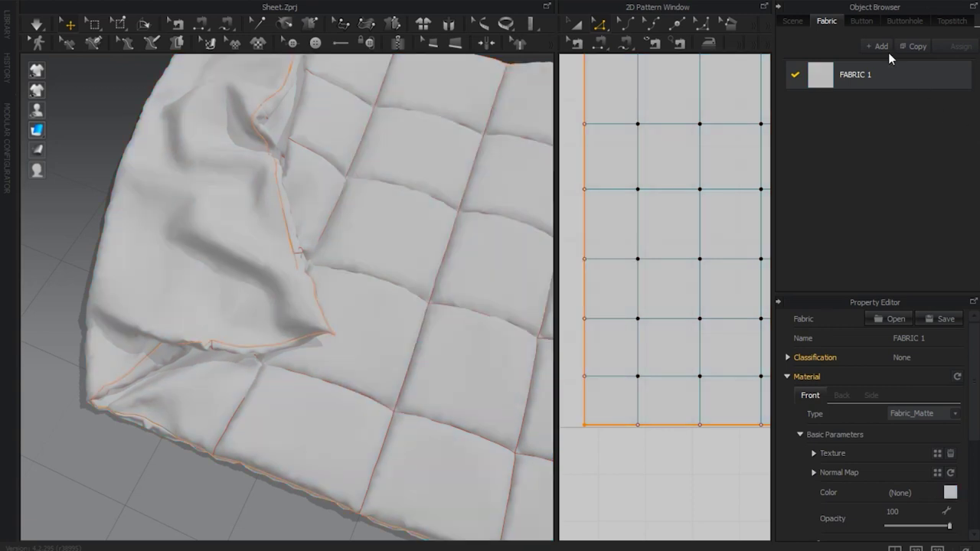
Step: Add FABRIC 2 in dark grey 464545 and apply it to the folded-over back corner piece
left_click(882, 48)
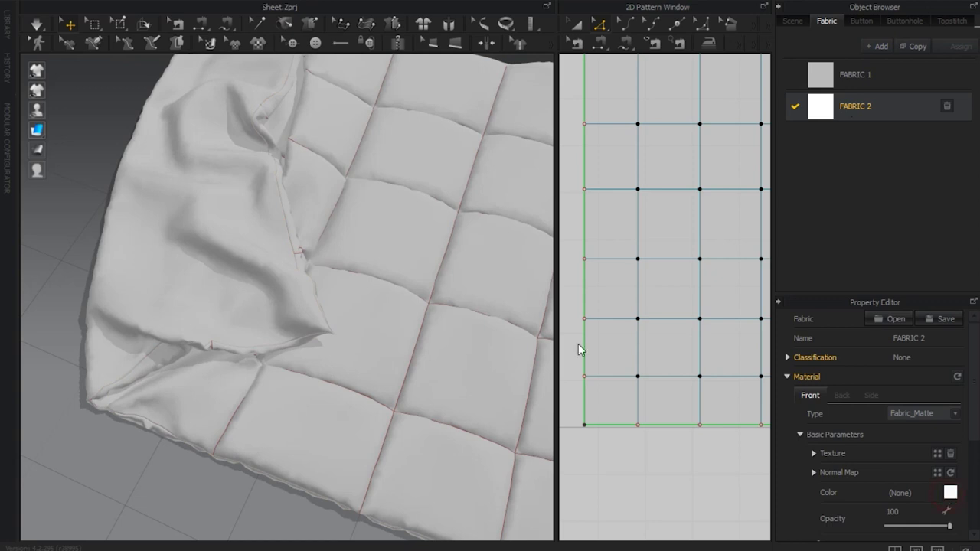
left_click_drag(373, 144, 352, 153)
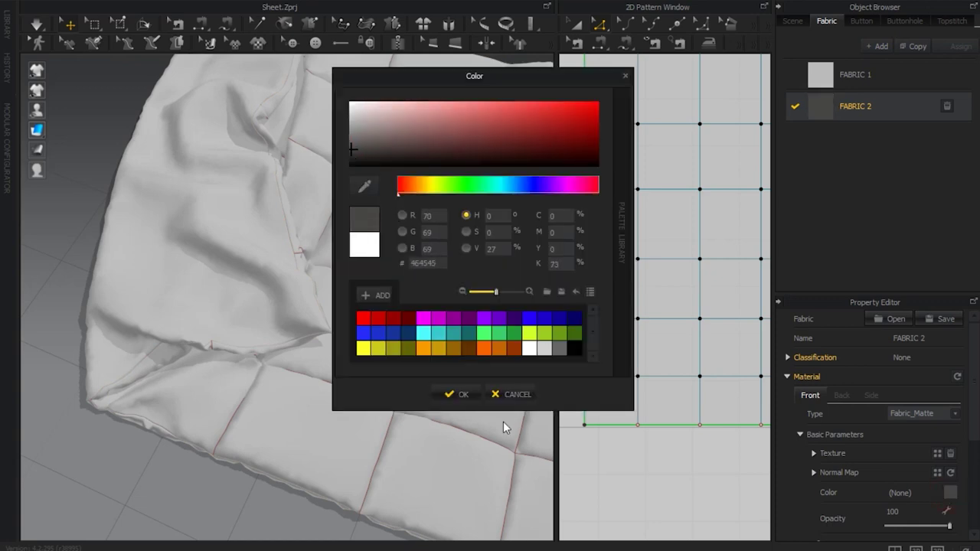
left_click(464, 395)
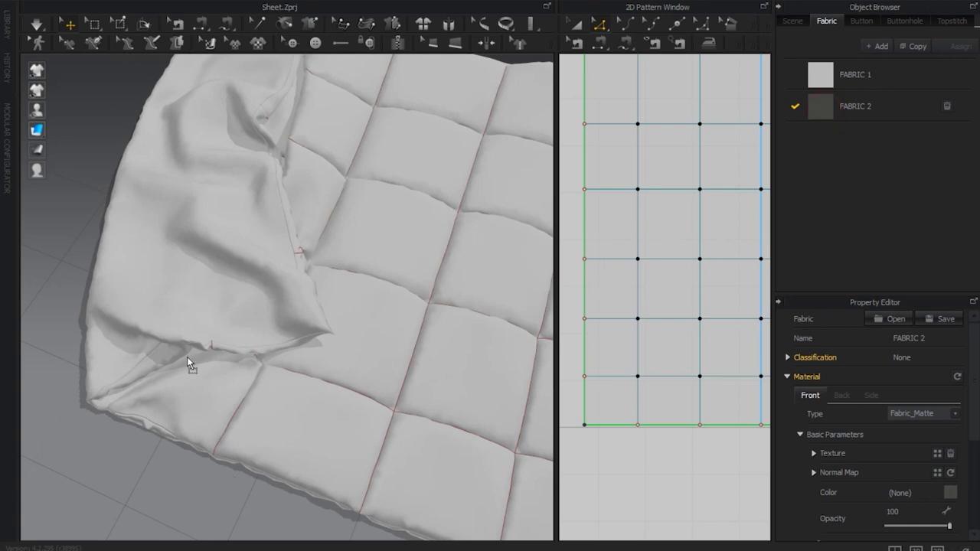
left_click(163, 295)
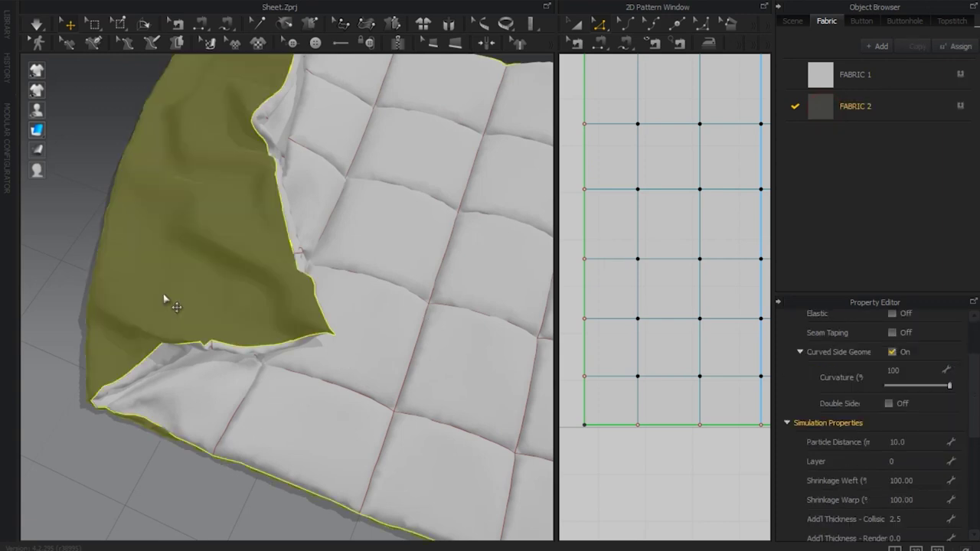
left_click(80, 275)
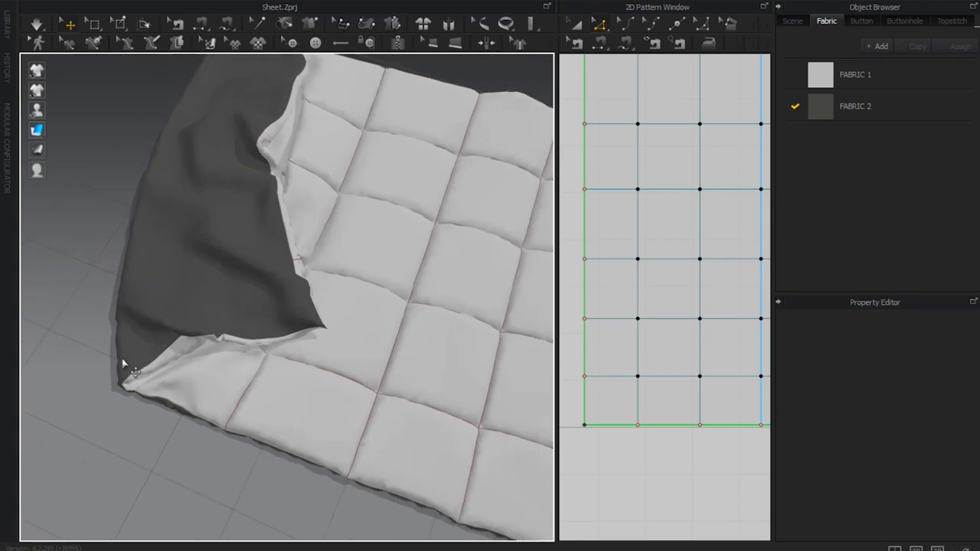
left_click(836, 75)
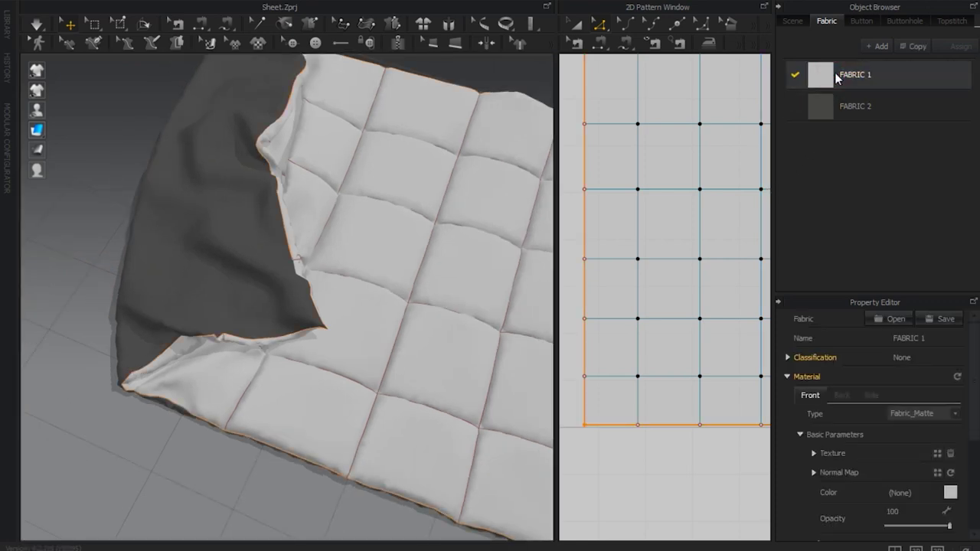
Step: Set FABRIC 1's colour to grey A2A0A0 and bring up the texture image browser
left_click(951, 493)
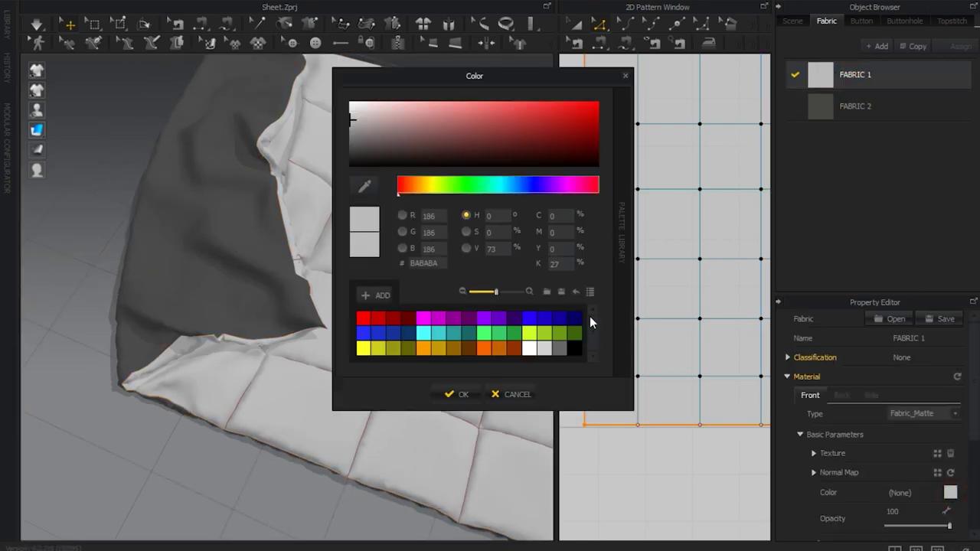
left_click(534, 133)
left_click_drag(477, 73, 630, 71)
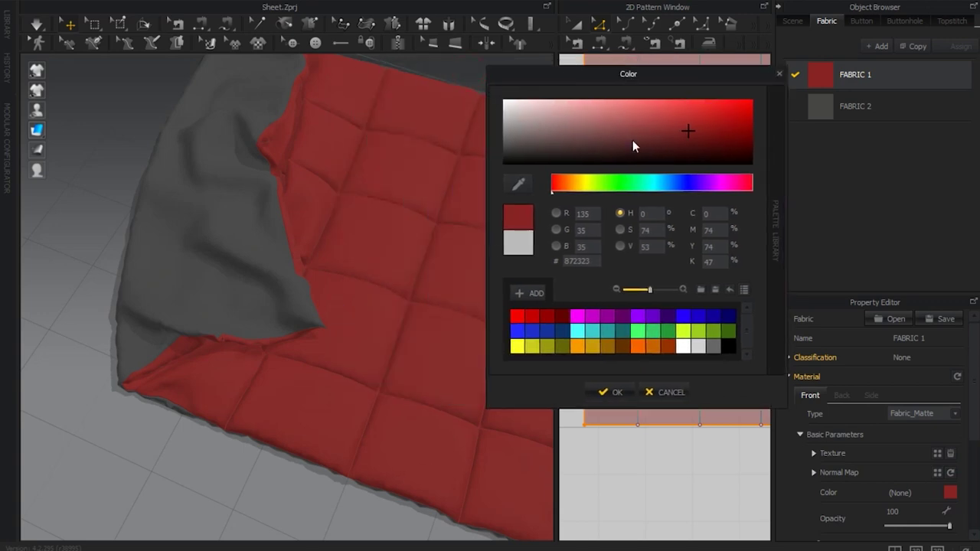
mouse_move(564, 110)
left_mouse_down()
mouse_move(546, 129)
mouse_move(509, 124)
left_mouse_up()
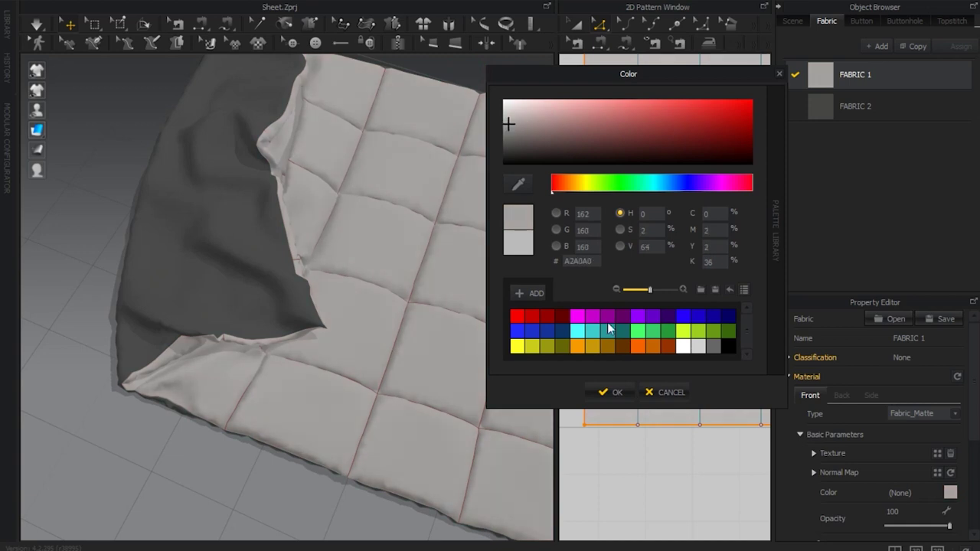
left_click(590, 399)
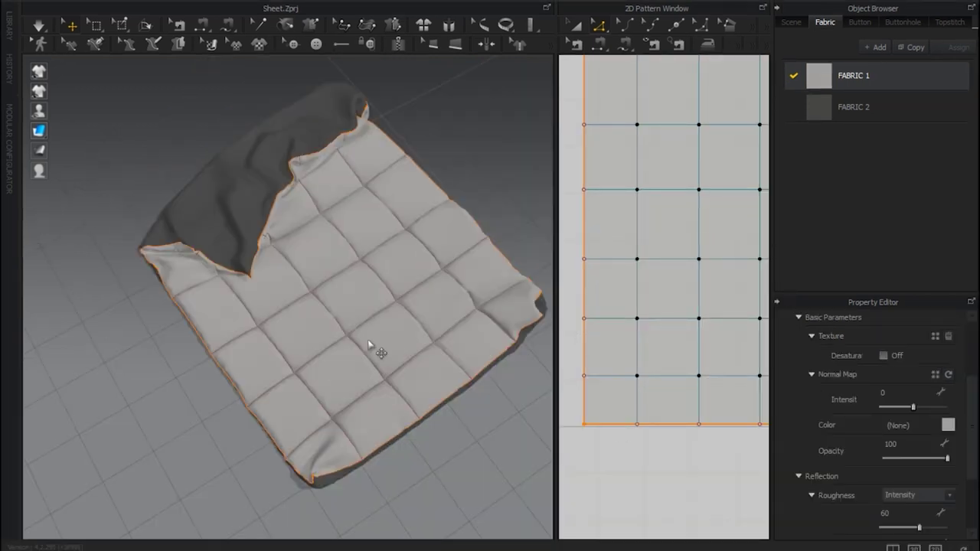
scroll(482, 302, "up", 2)
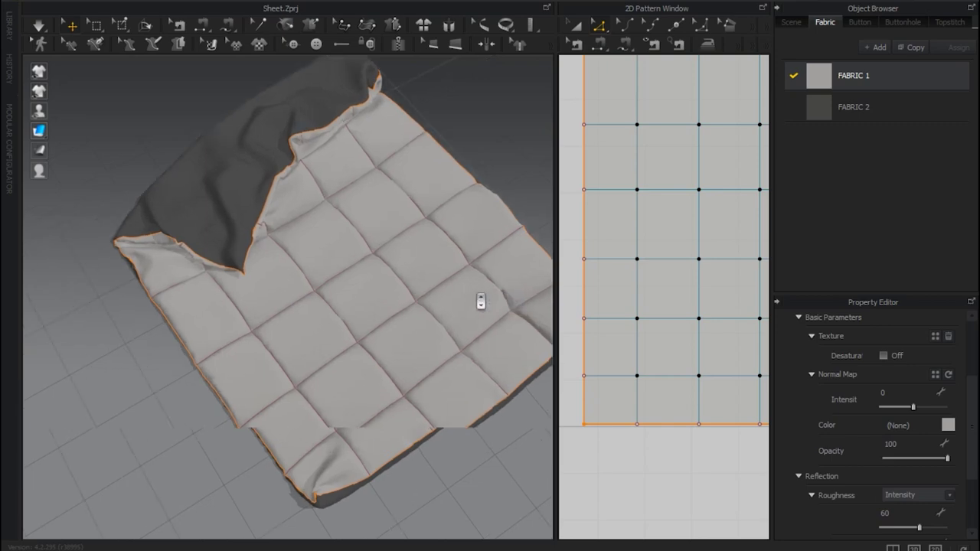
left_click(935, 338)
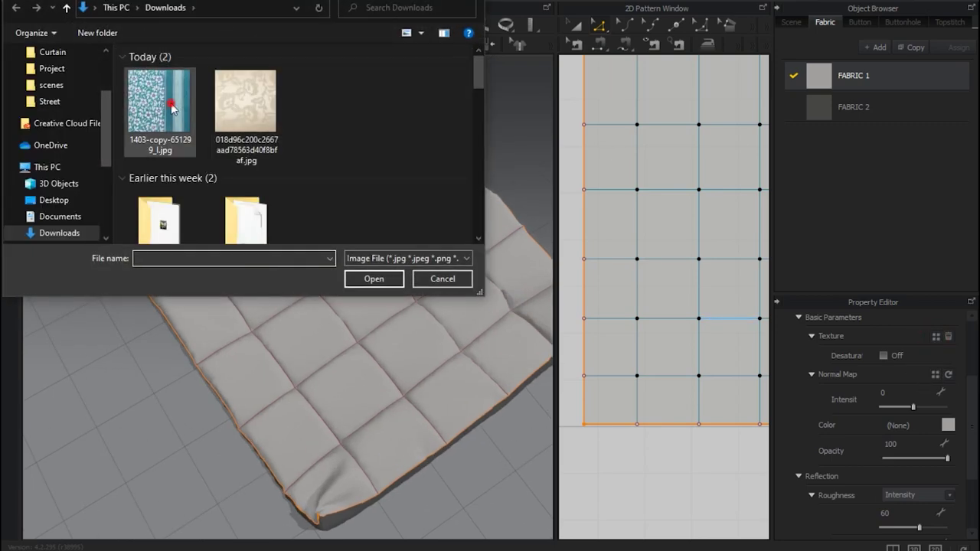
Step: Load the teal floral-and-stripe JPG as FABRIC 1's texture and collapse the Normal Map settings
double_click(171, 107)
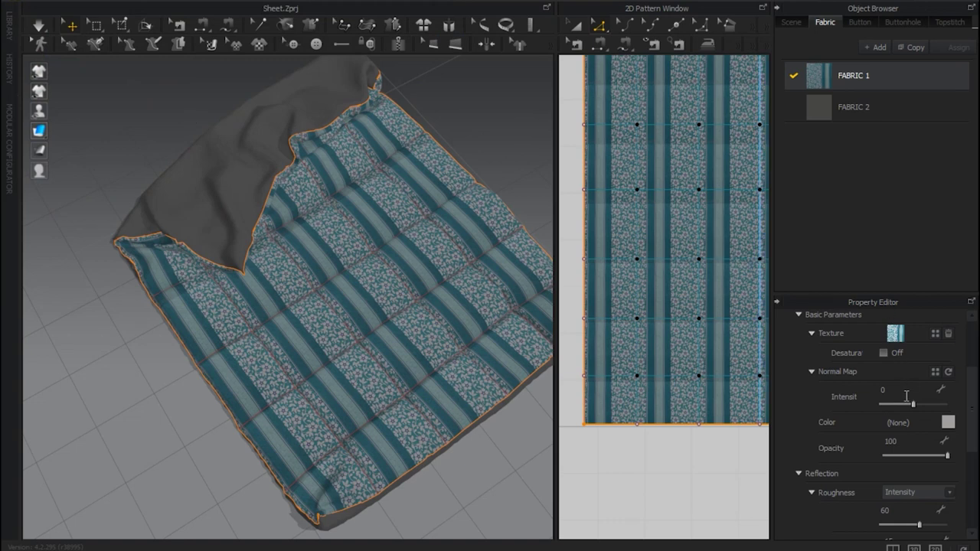
scroll(868, 440, "up", 1)
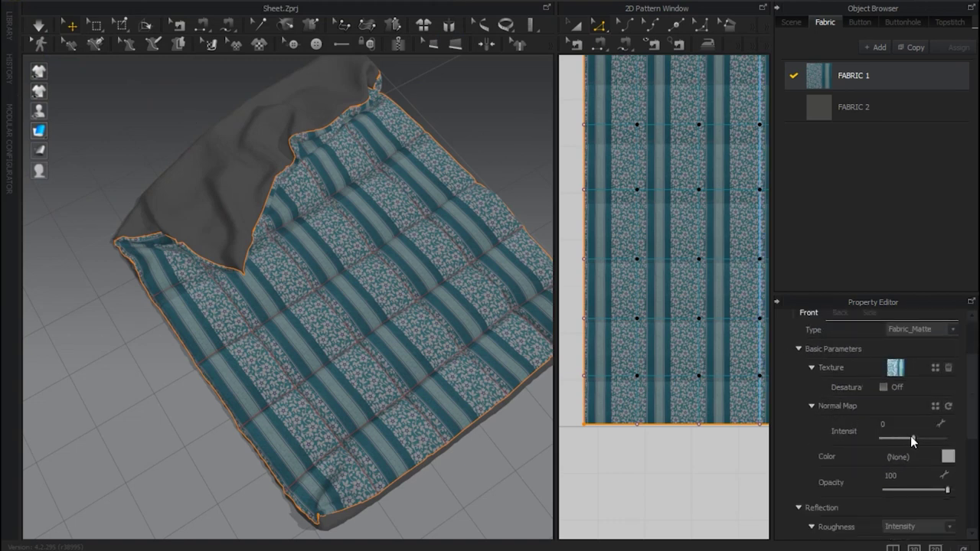
left_click(813, 405)
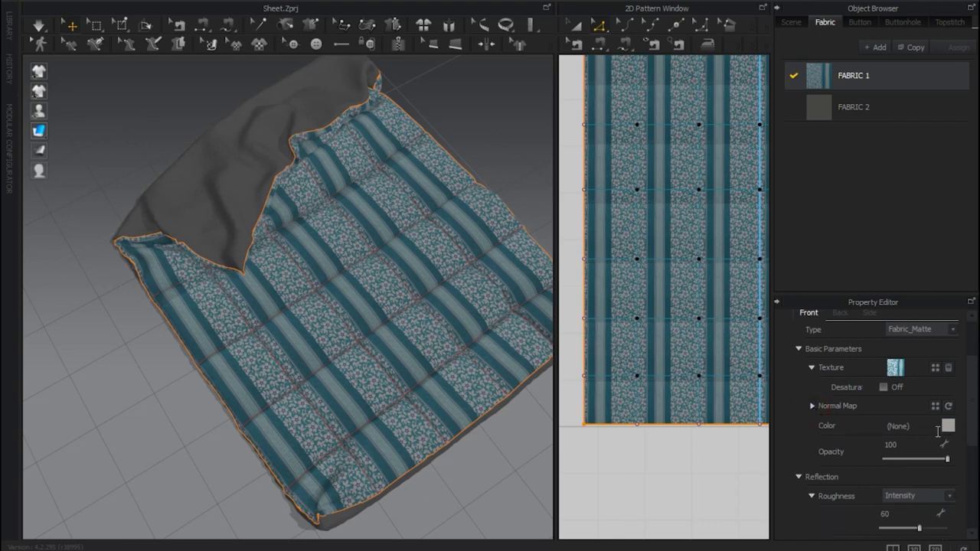
Step: Lighten FABRIC 1's base colour to DFDFDF, leaving Desaturate off
left_click(946, 429)
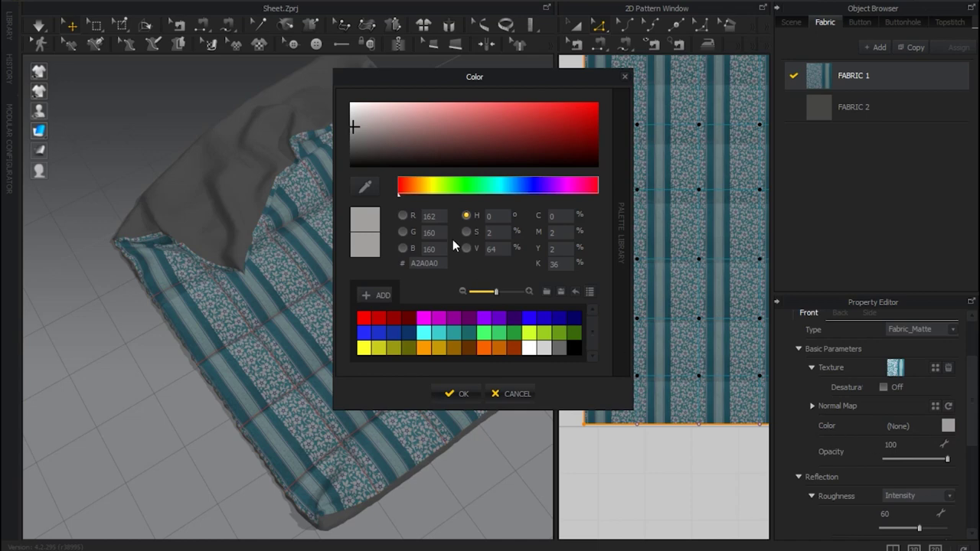
mouse_move(364, 113)
left_mouse_down()
mouse_move(388, 109)
mouse_move(353, 111)
left_mouse_up()
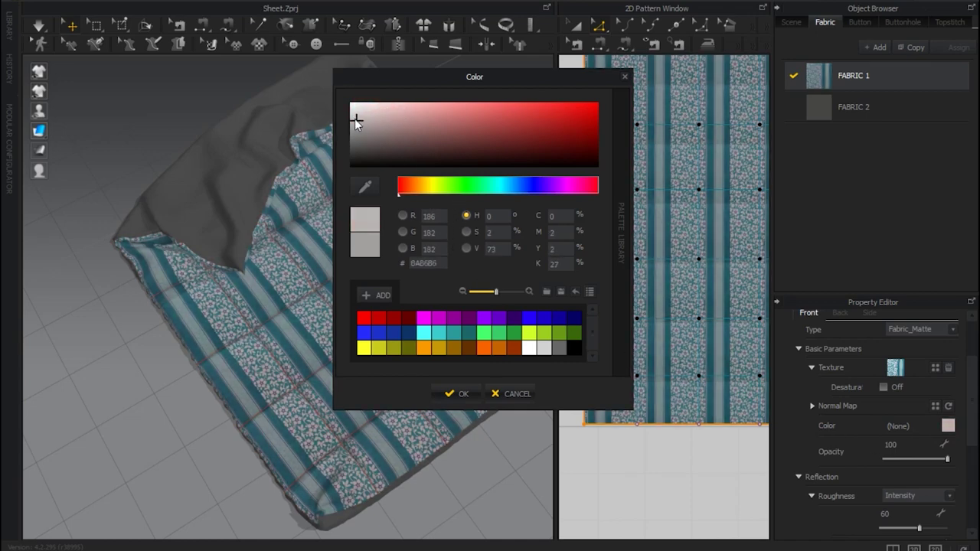
left_click(454, 393)
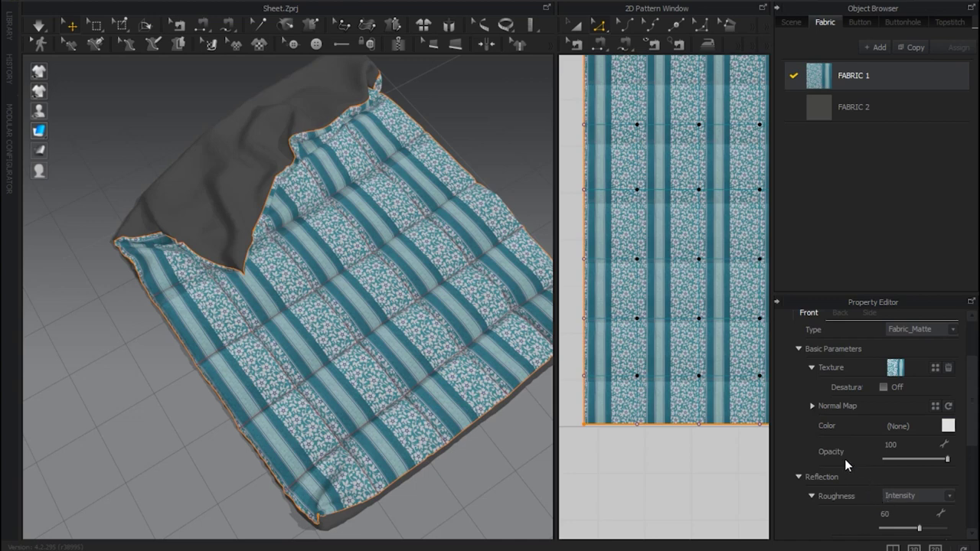
left_click(884, 388)
left_click(884, 388)
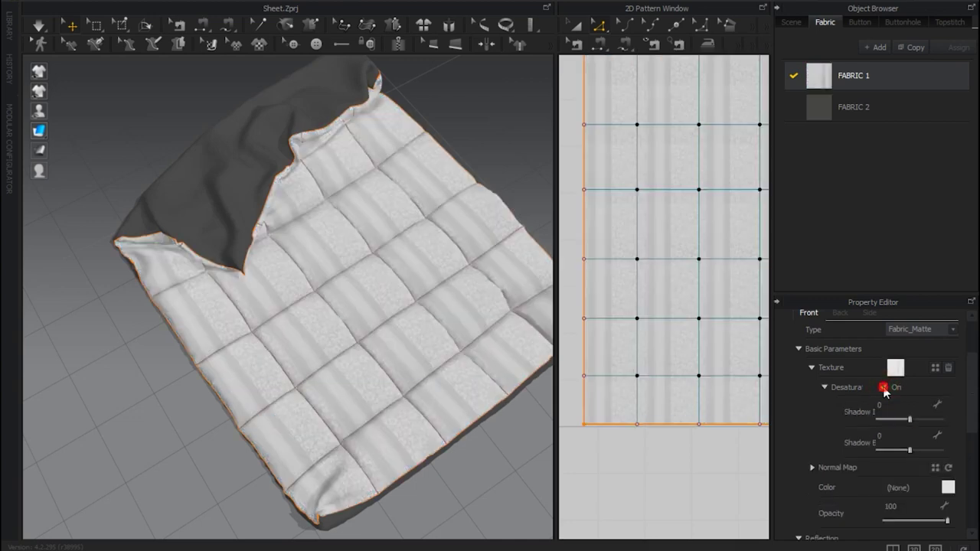
scroll(841, 447, "down", 4)
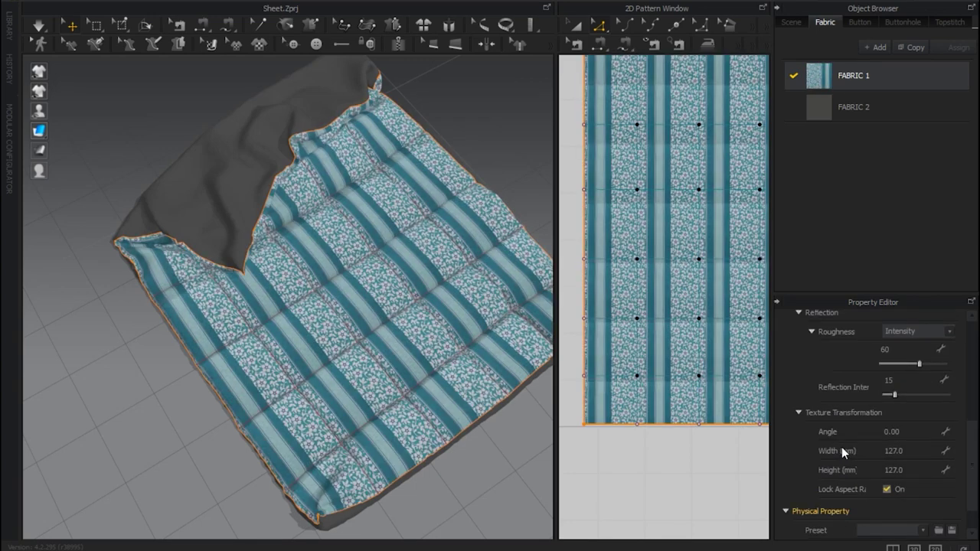
Step: Rotate the quilt's floral-and-stripe texture to a 90° angle
left_click(910, 431)
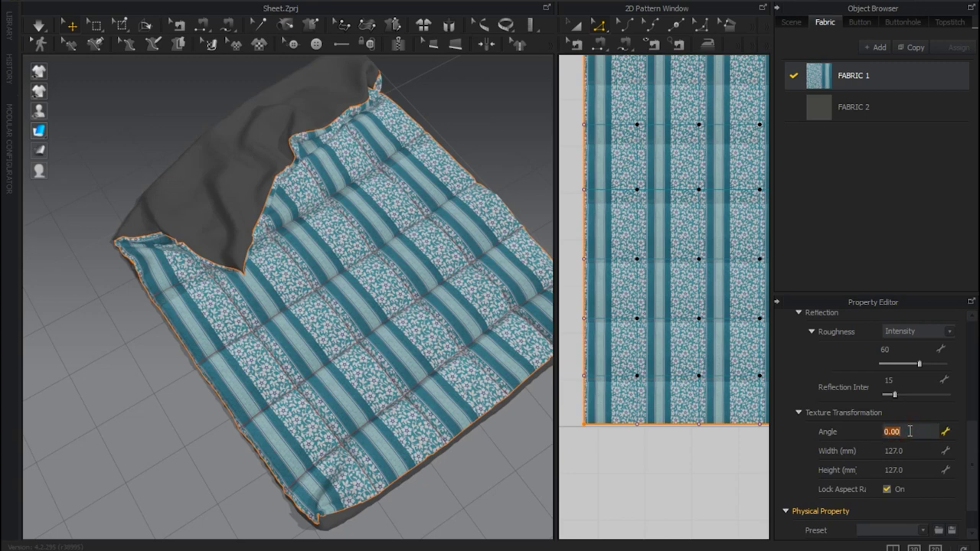
type("90")
key("Return")
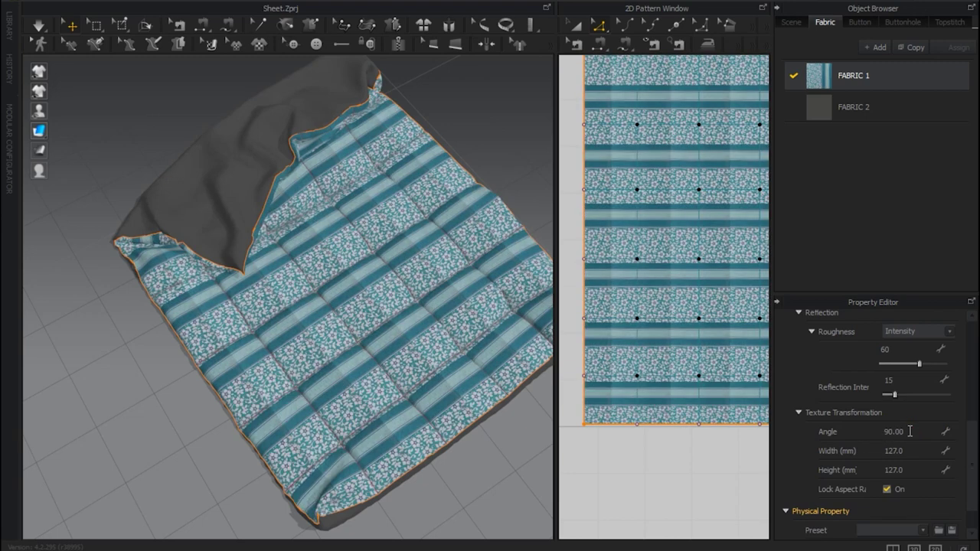
Step: Raise the texture width through 200 and 222 to 300 mm, then view the quilt from the side
left_click(914, 449)
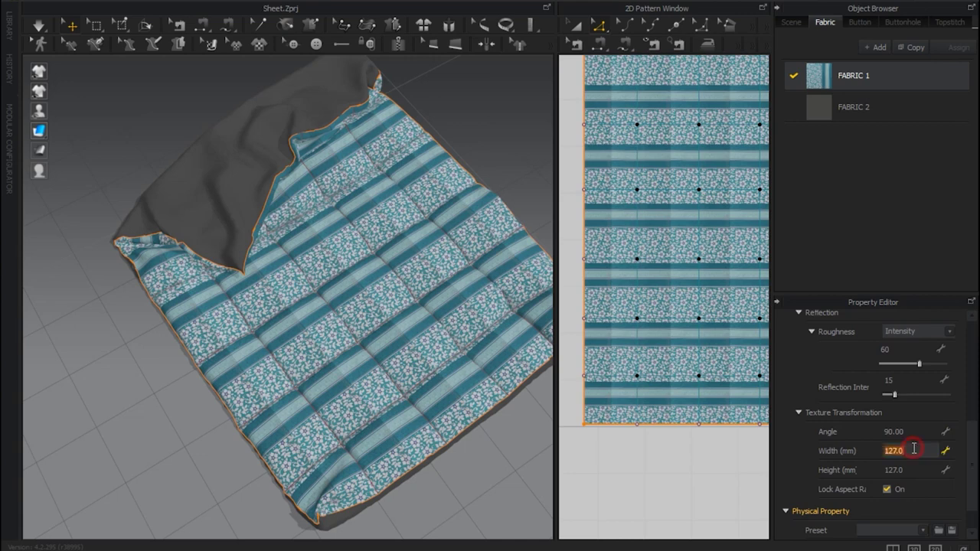
type("2")
type("00")
left_click(806, 464)
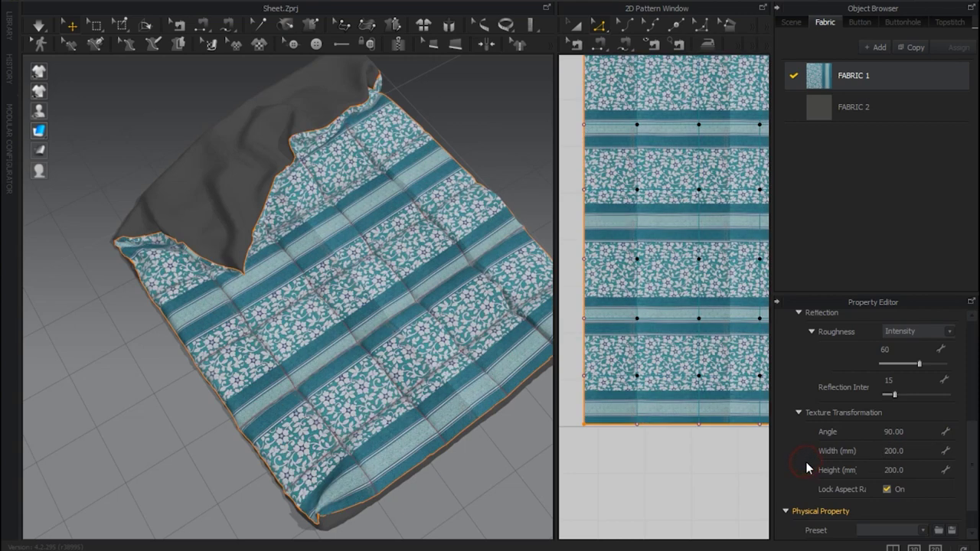
left_click(904, 451)
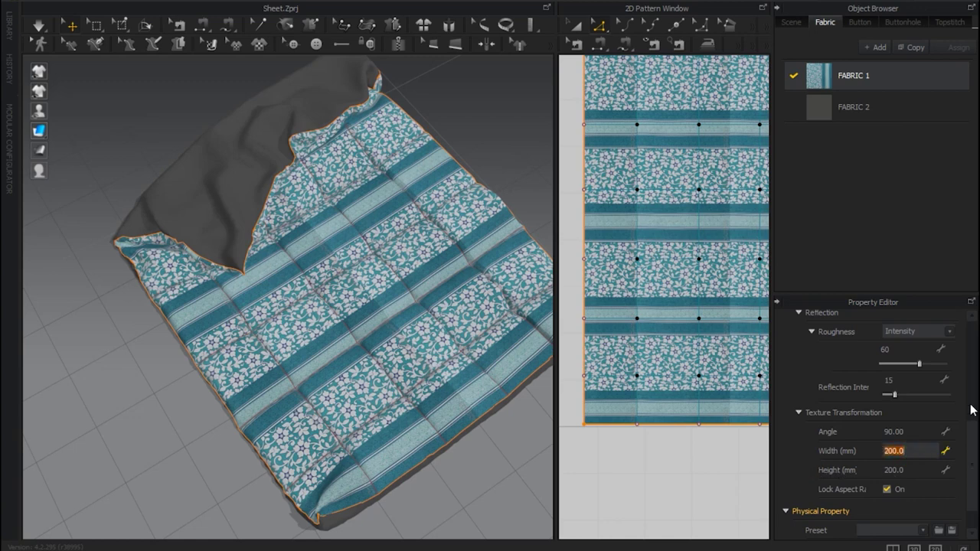
type("222")
left_click(801, 453)
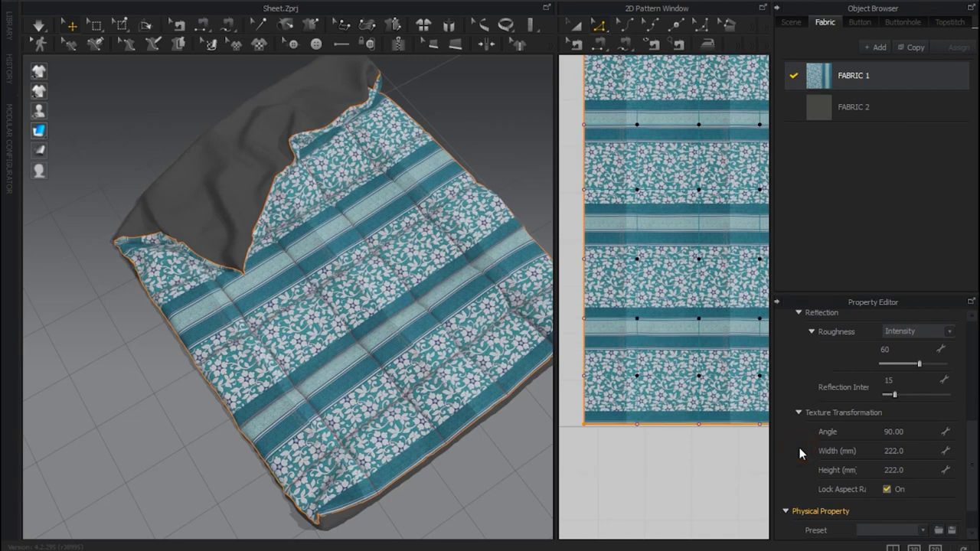
left_click(906, 451)
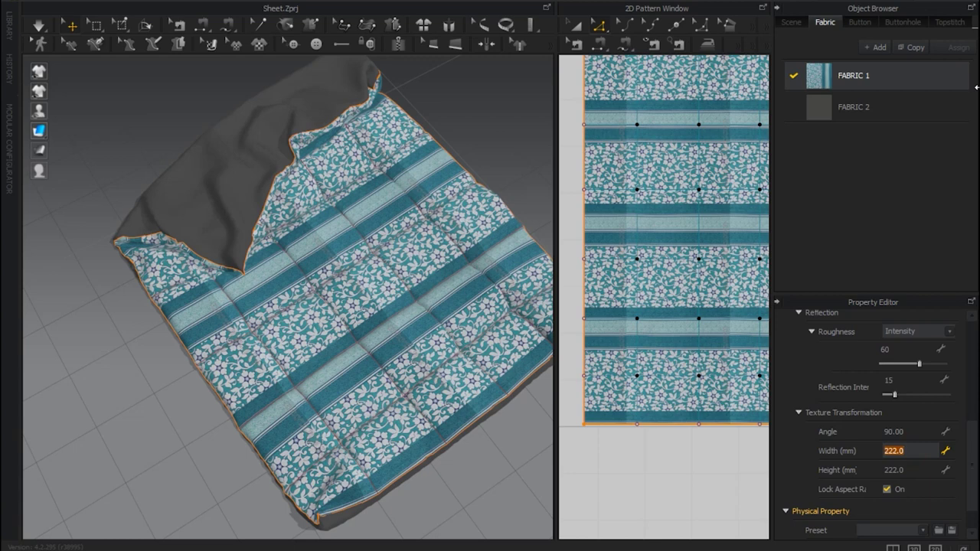
type("300")
key("Return")
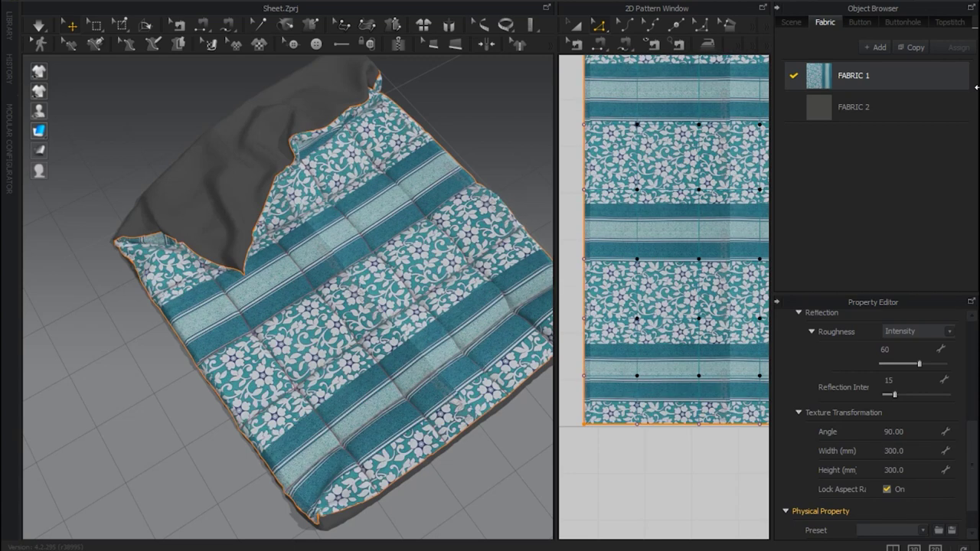
key("2")
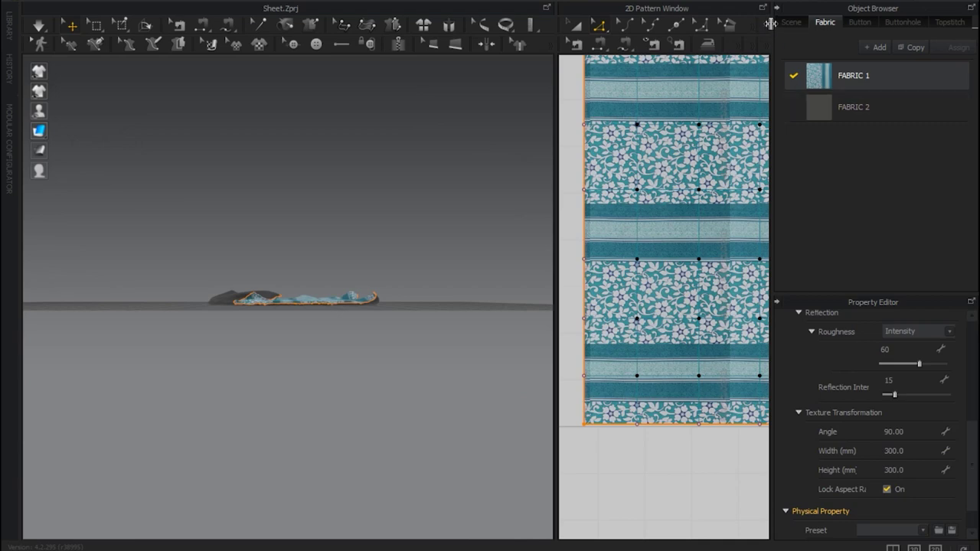
Step: From an angled overhead view, set the texture width to 400 mm
right_click_drag(439, 367, 367, 402)
scroll(299, 346, "up", 2)
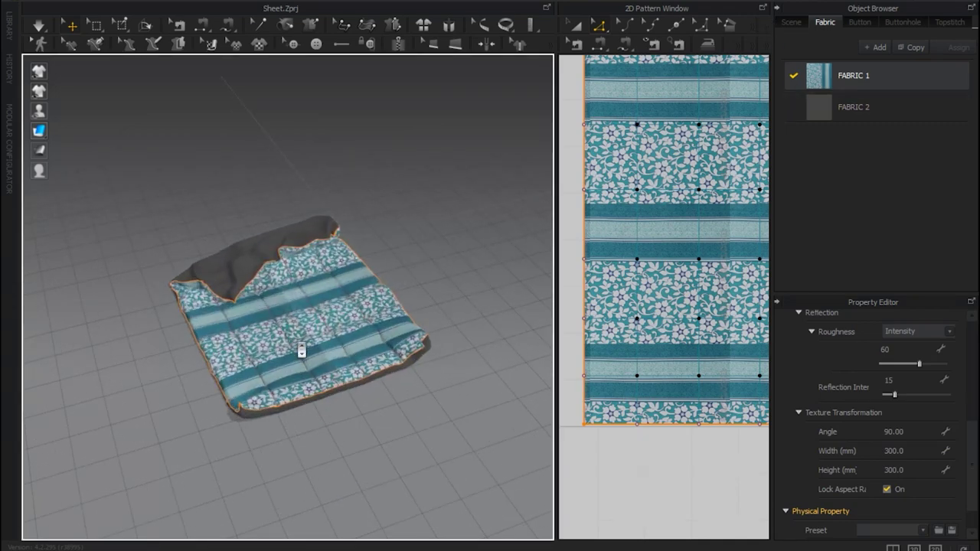
scroll(300, 348, "up", 2)
scroll(300, 348, "up", 3)
scroll(300, 349, "up", 3)
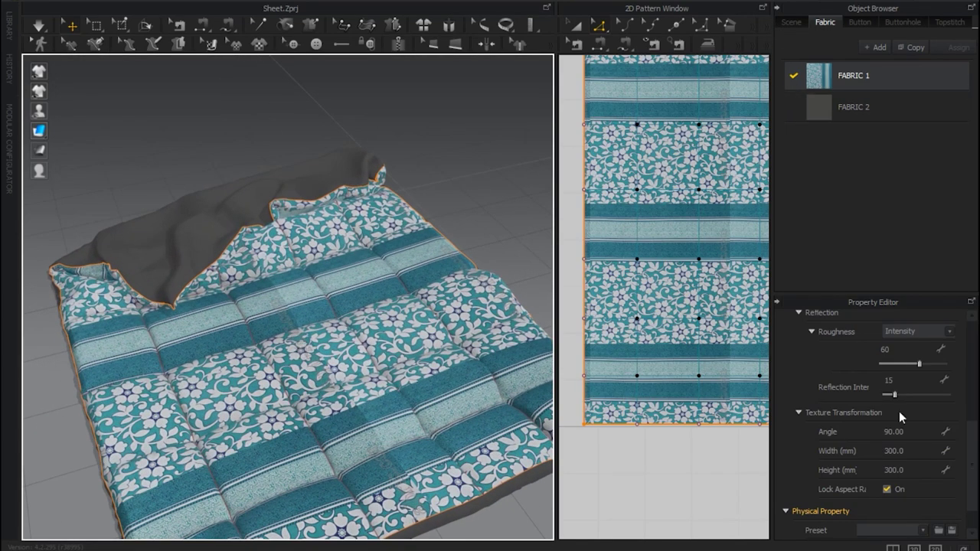
left_click(916, 452)
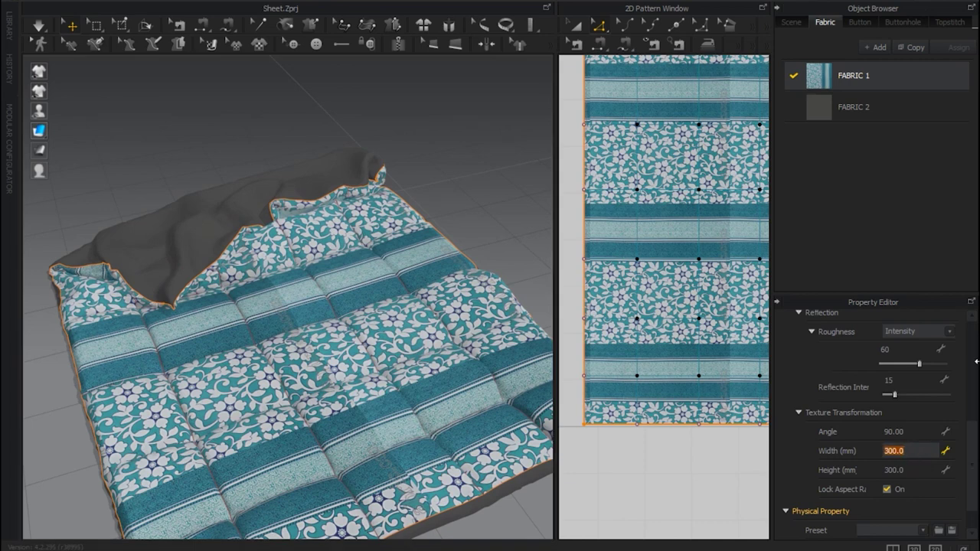
type("400")
key("Return")
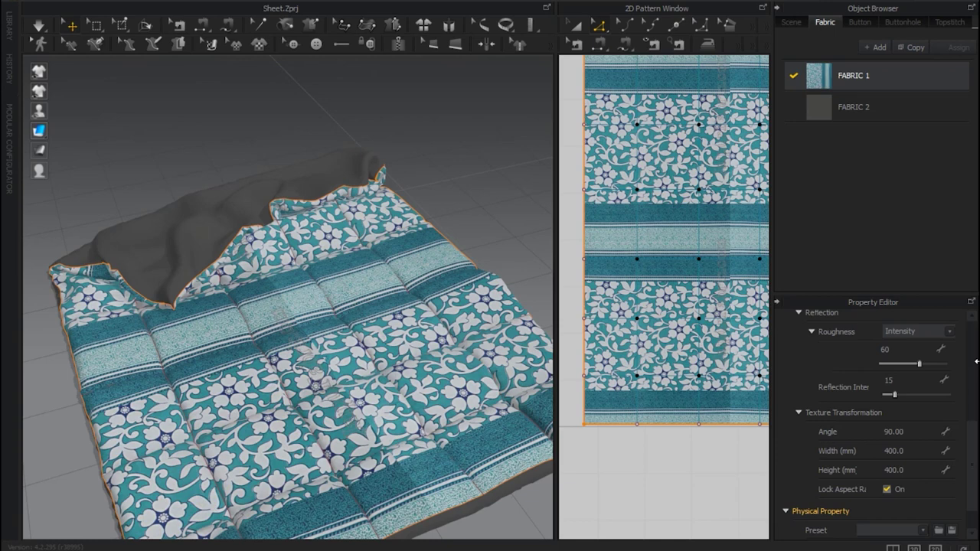
Step: Increase the texture width to 444, then 555 mm, and inspect the broader stripes
left_click(905, 449)
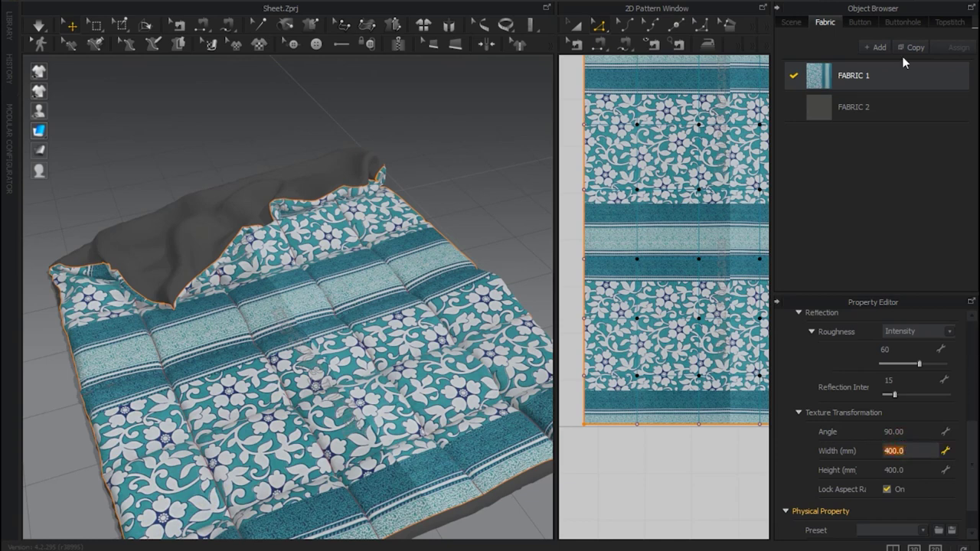
type("4")
type("44")
left_click(793, 444)
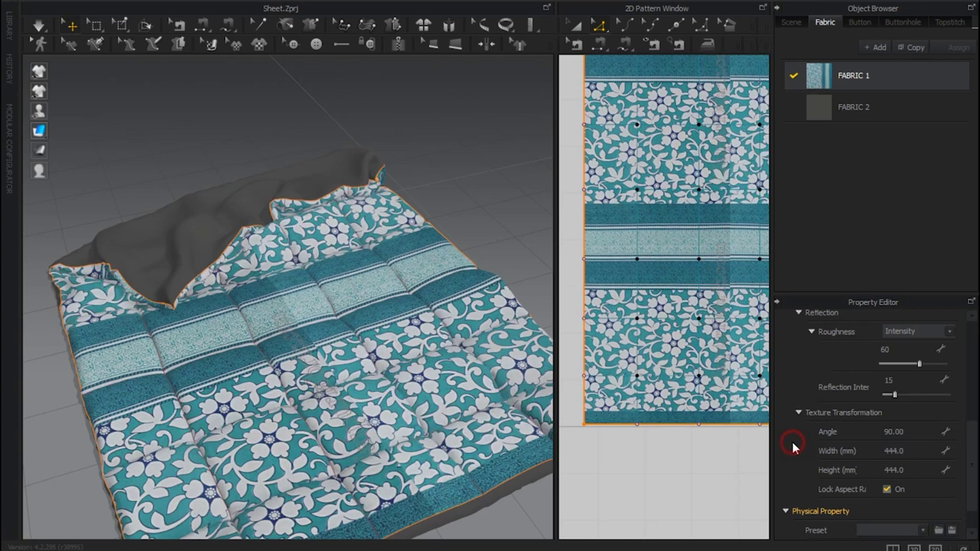
left_click(903, 450)
type("555")
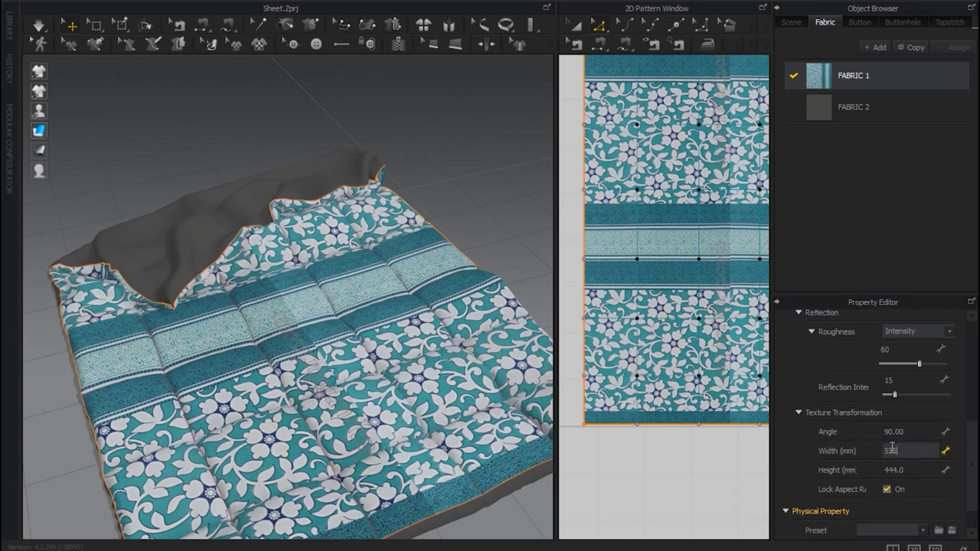
left_click(798, 449)
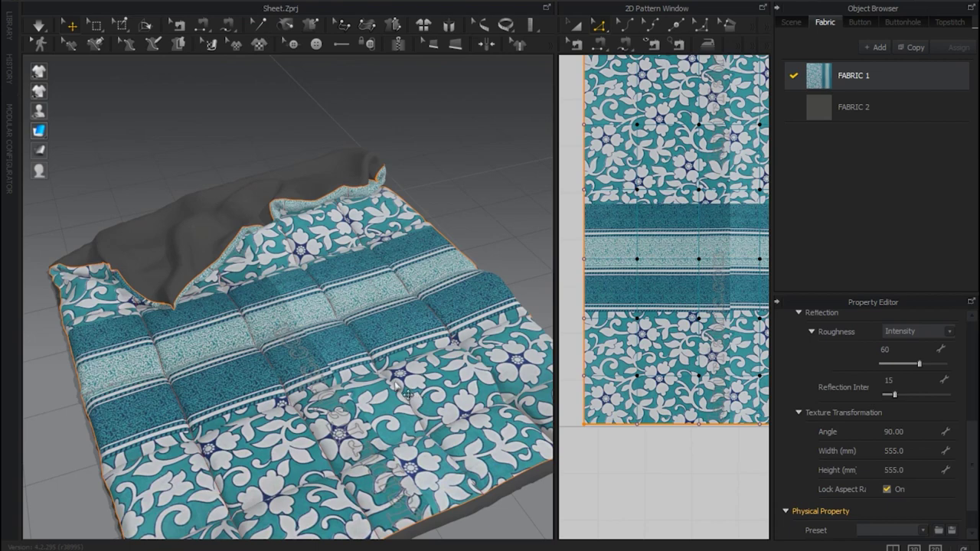
mouse_move(408, 394)
right_mouse_down()
mouse_move(456, 413)
mouse_move(445, 411)
right_mouse_up()
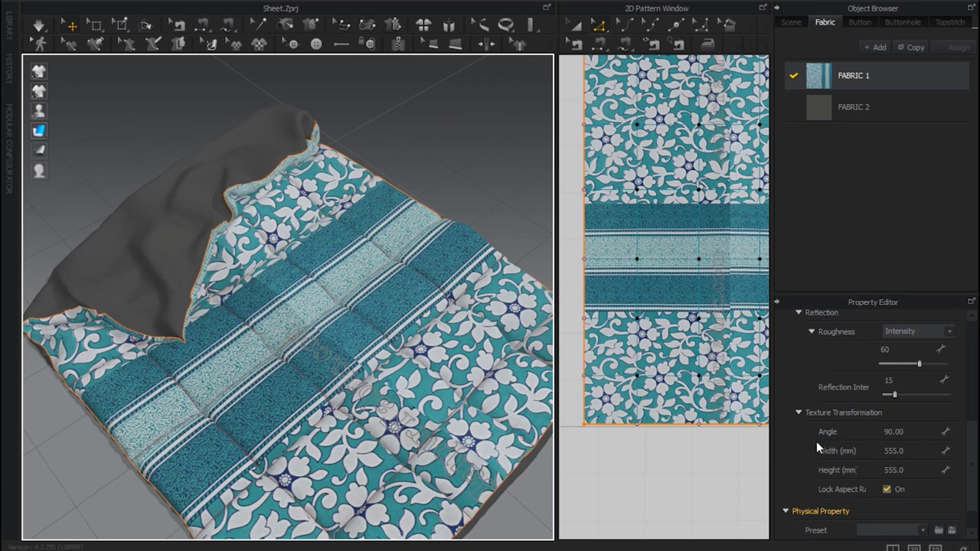
scroll(817, 441, "up", 3)
scroll(817, 441, "up", 3)
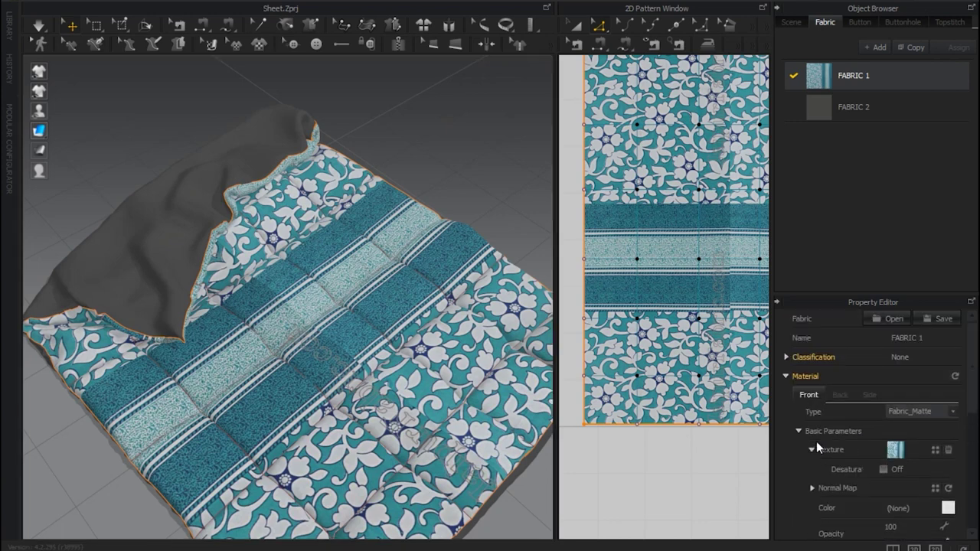
scroll(812, 452, "down", 5)
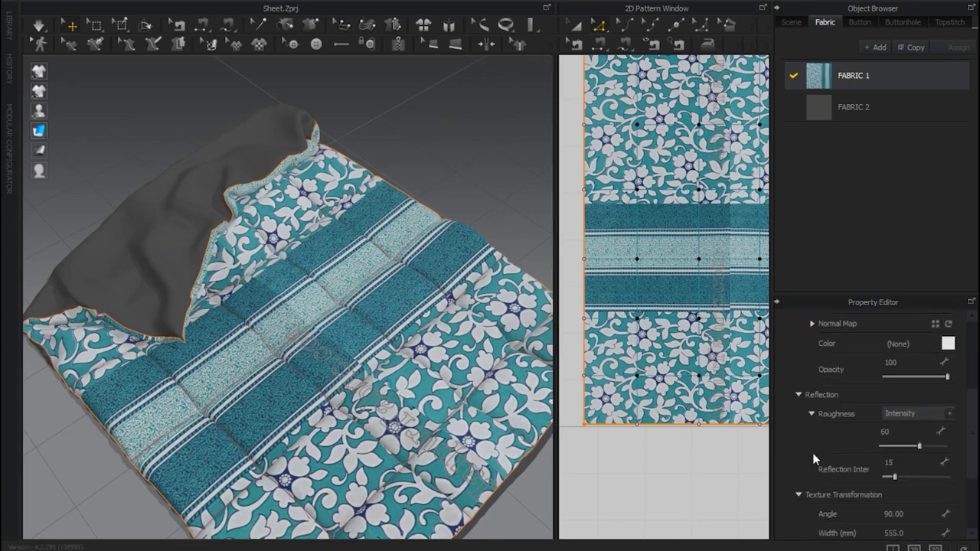
scroll(813, 453, "down", 2)
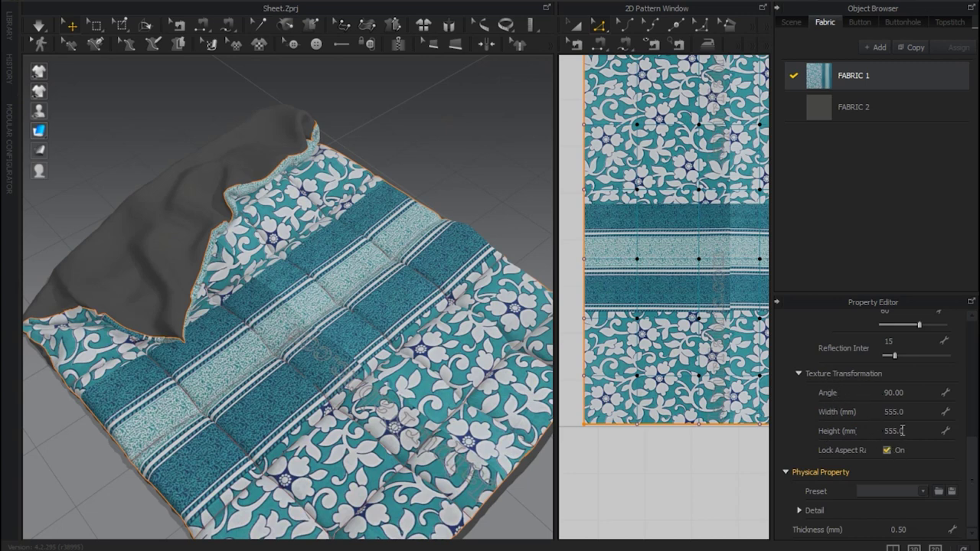
Step: Unlock the aspect ratio, try texture heights of 333 and 666 mm, then settle on 555 mm
left_click(902, 430)
left_click(886, 451)
left_click(906, 431)
type("333")
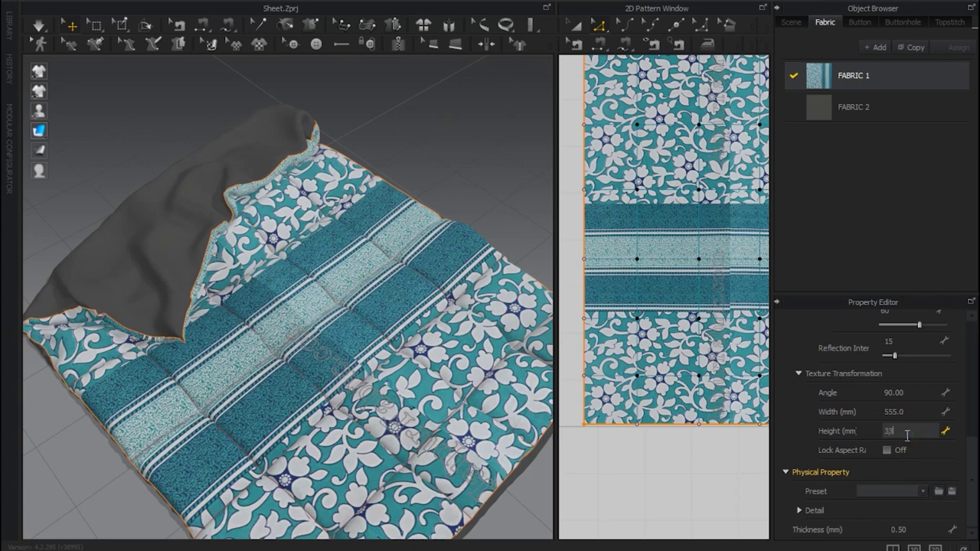
key("Return")
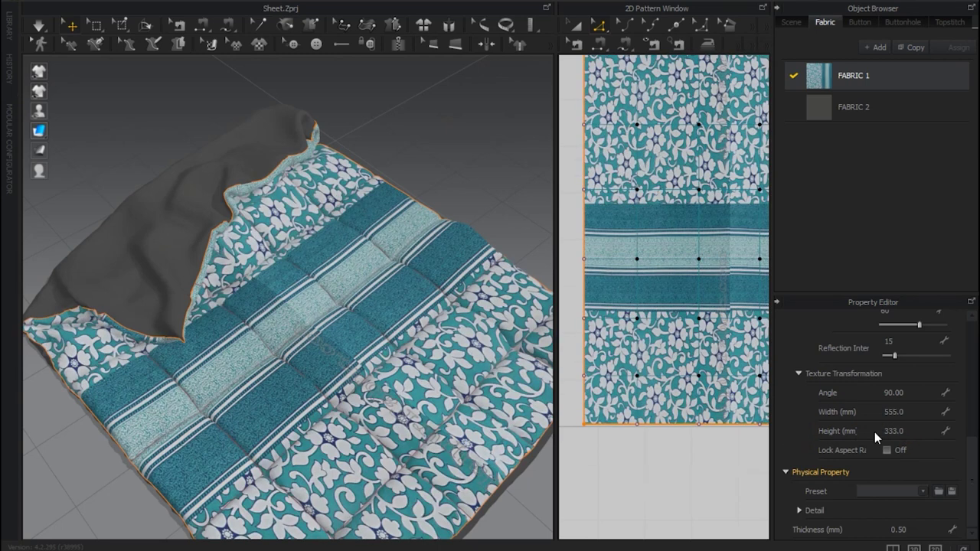
left_click(912, 432)
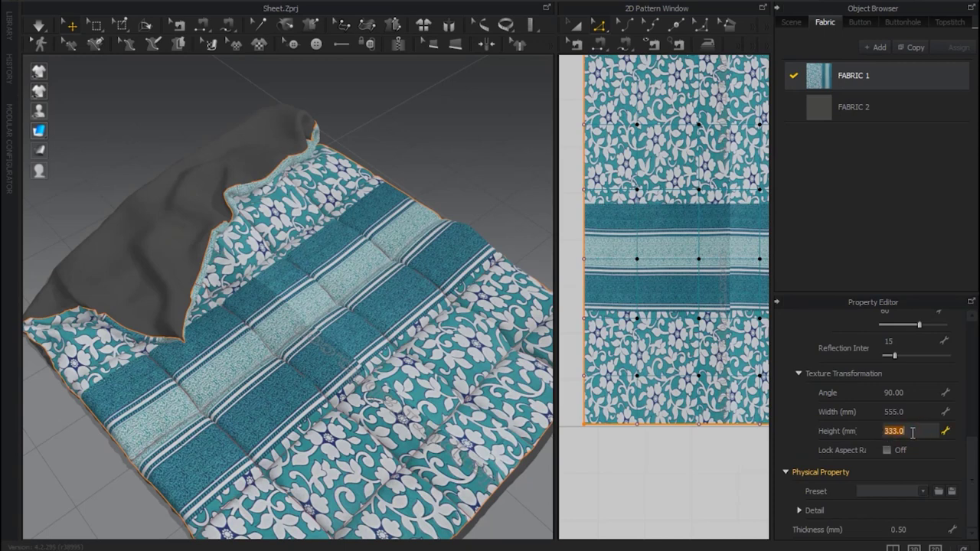
type("666")
left_click(811, 438)
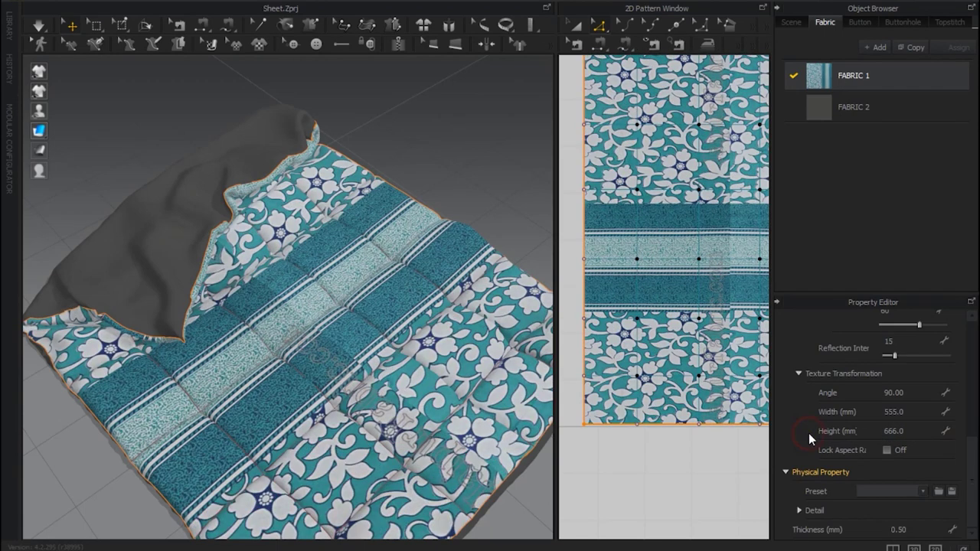
left_click(903, 433)
type("555")
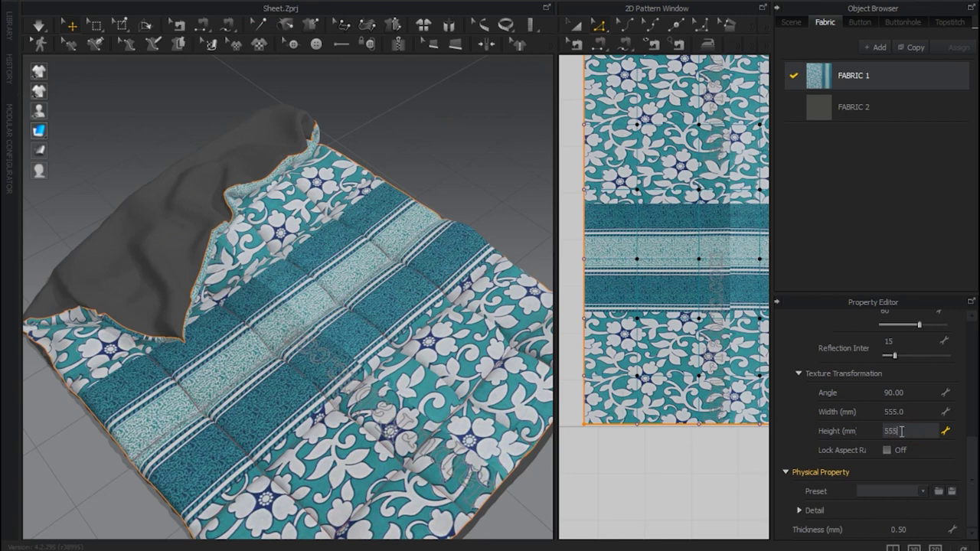
left_click(802, 436)
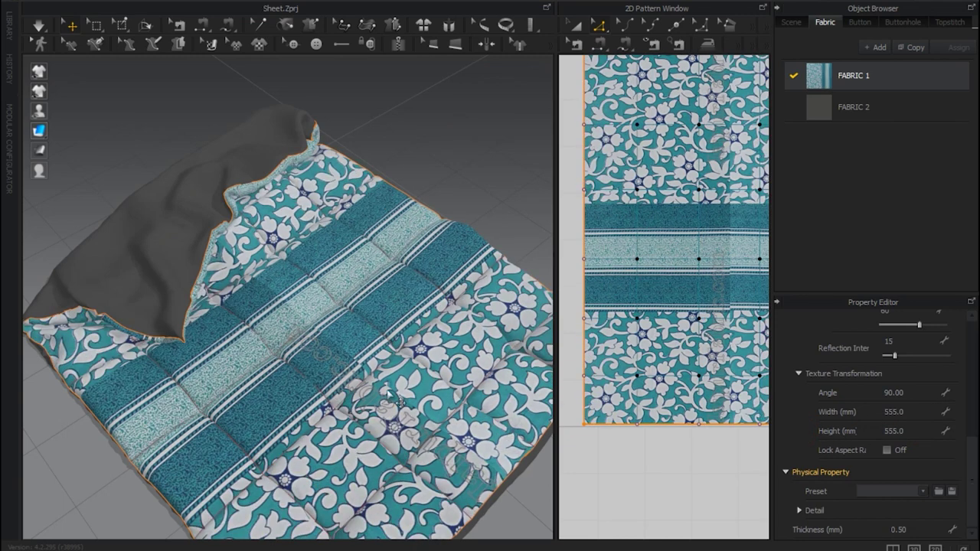
Step: After inspecting the quilt from new angles, show FABRIC 1's Physical Property Preset list
right_click_drag(389, 398, 390, 400)
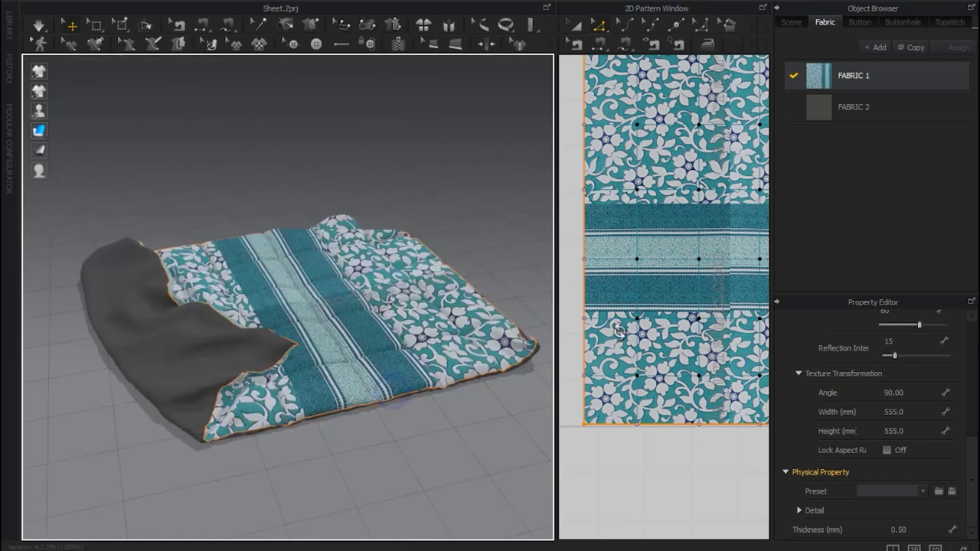
right_click_drag(521, 359, 375, 406)
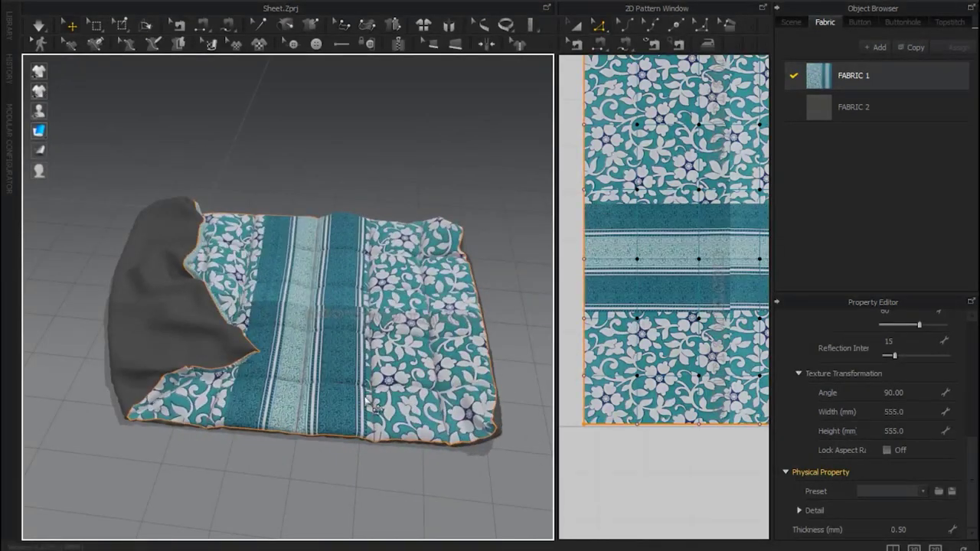
scroll(368, 398, "up", 3)
scroll(368, 400, "up", 3)
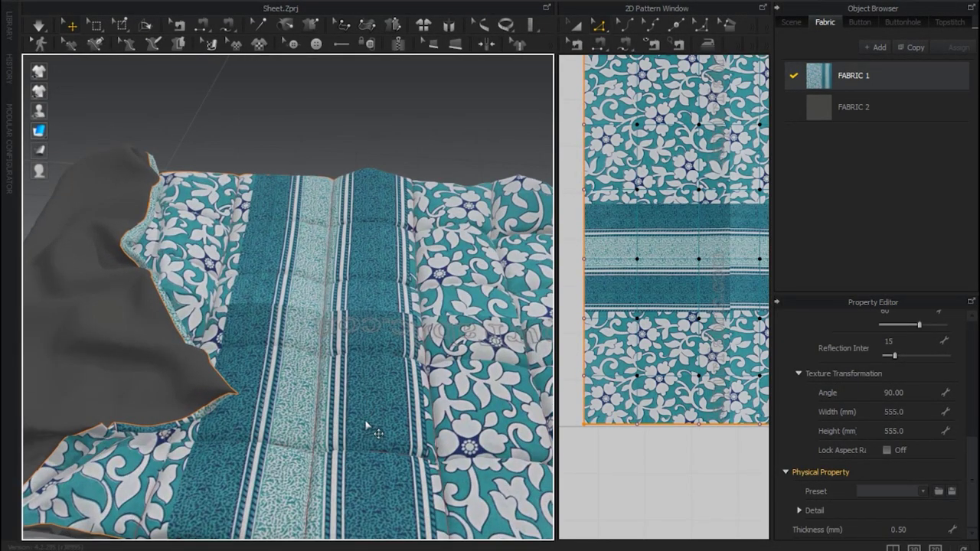
middle_click_drag(366, 426, 372, 355)
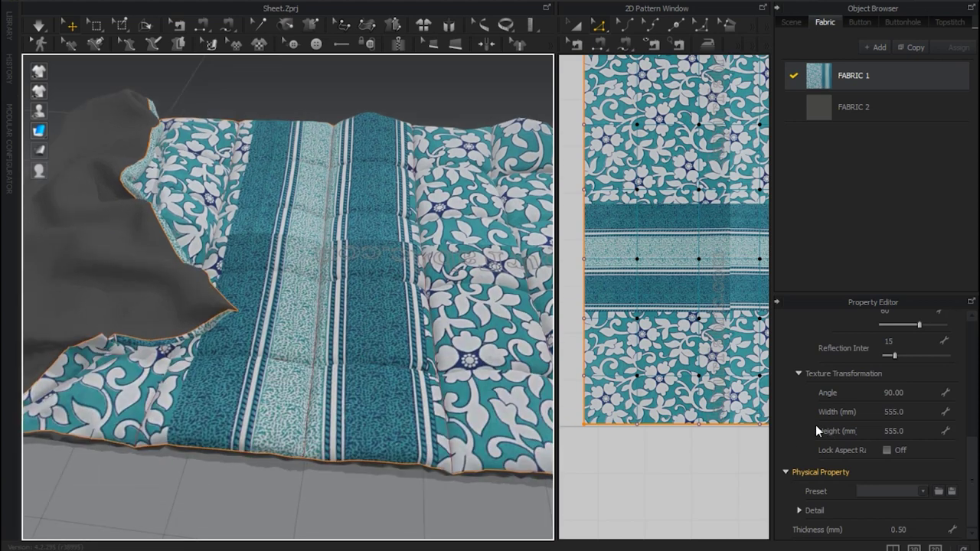
left_click(883, 491)
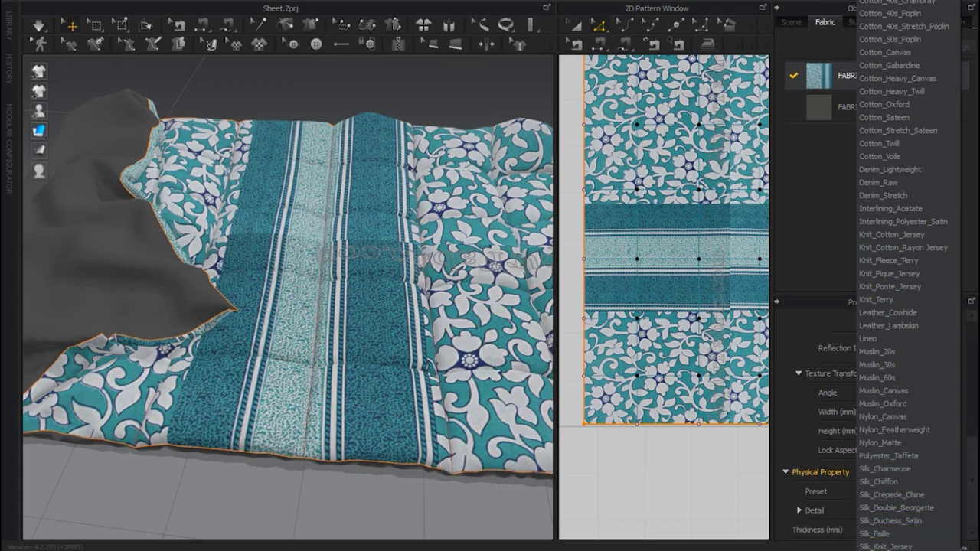
scroll(889, 528, "down", 2)
scroll(888, 534, "down", 1)
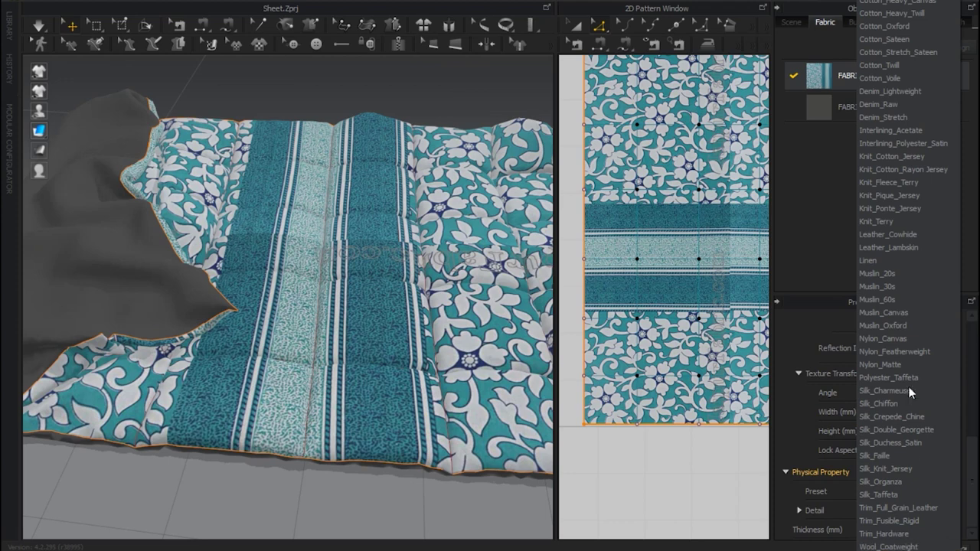
scroll(911, 392, "up", 2)
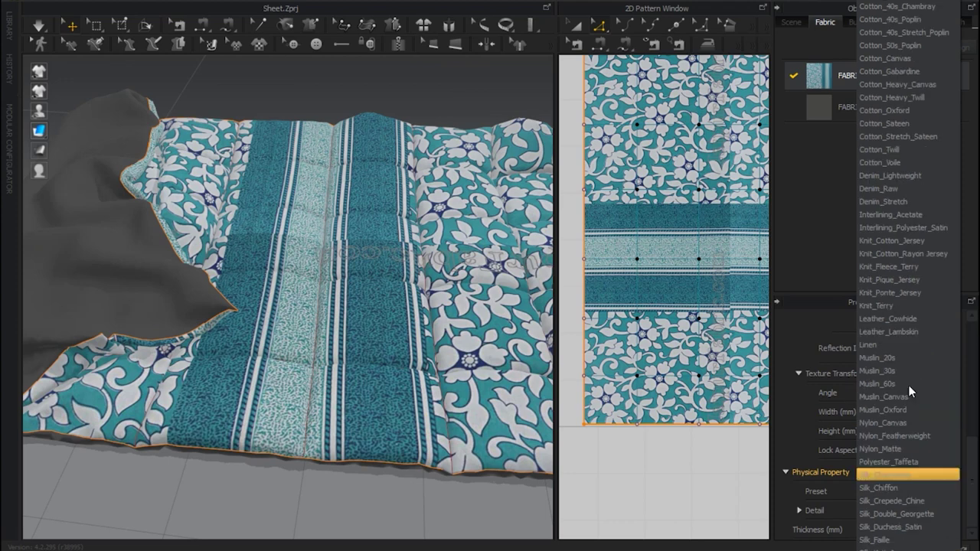
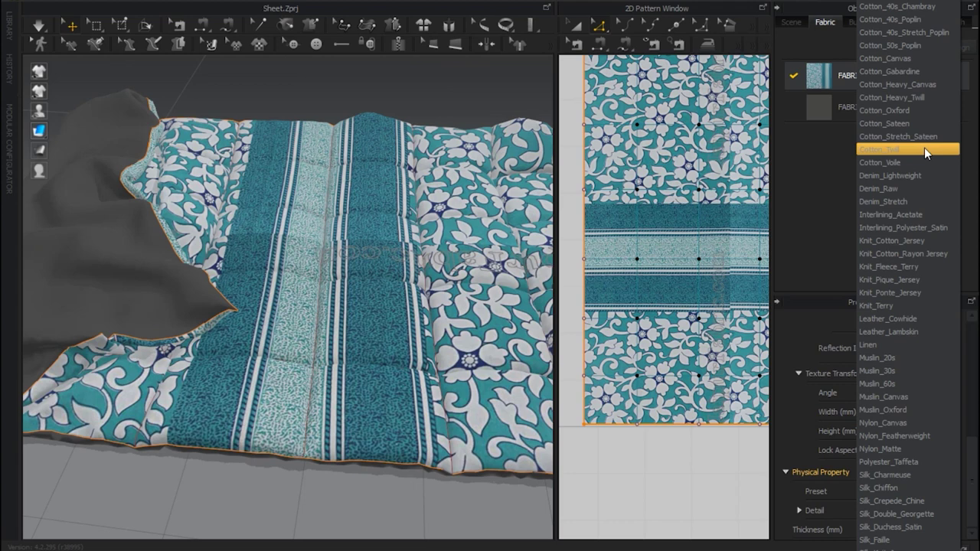
Step: Apply the Cotton_Twill physical property preset to FABRIC 1, giving it 0.50 mm thickness
left_click(926, 150)
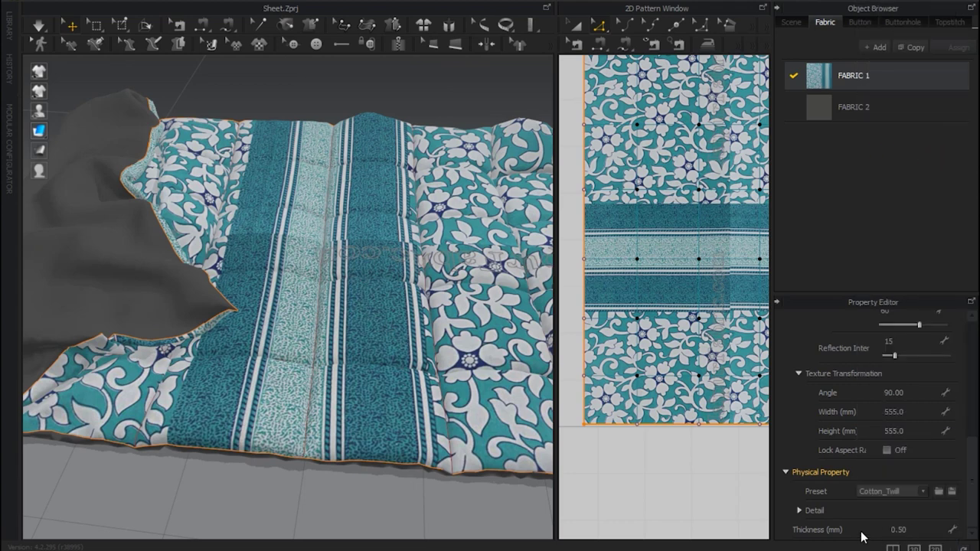
scroll(834, 472, "up", 5)
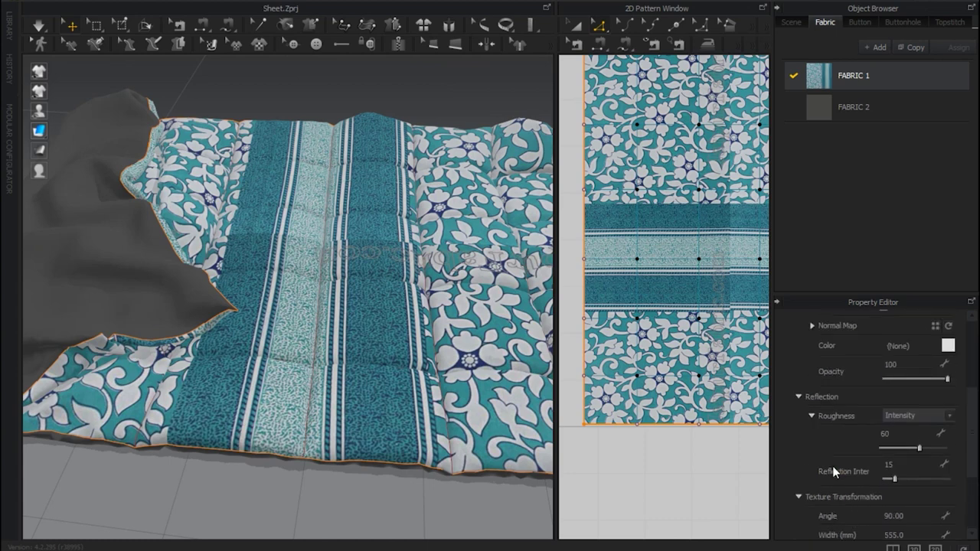
scroll(833, 471, "up", 5)
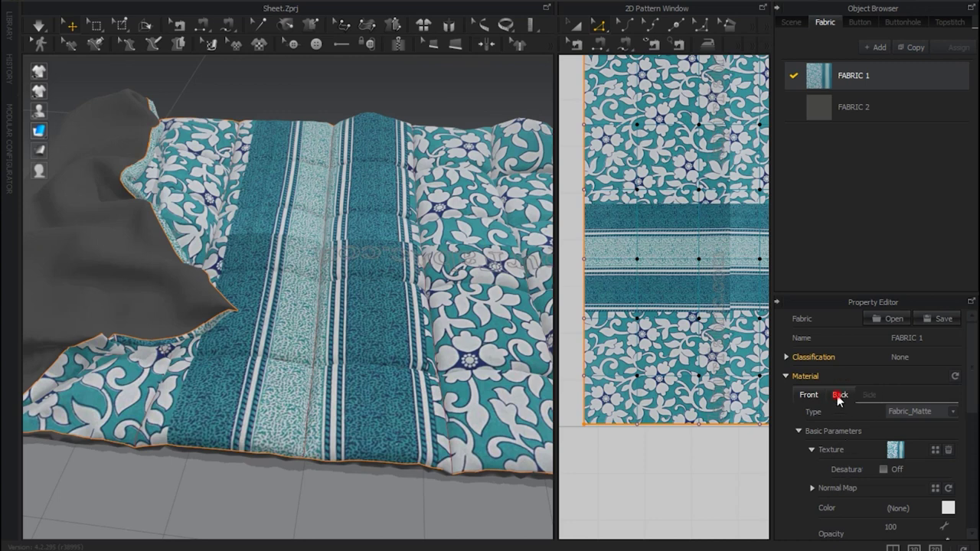
Step: Set FABRIC 1's back face to Use Same Material as the front floral material, and check the side face
left_click(840, 395)
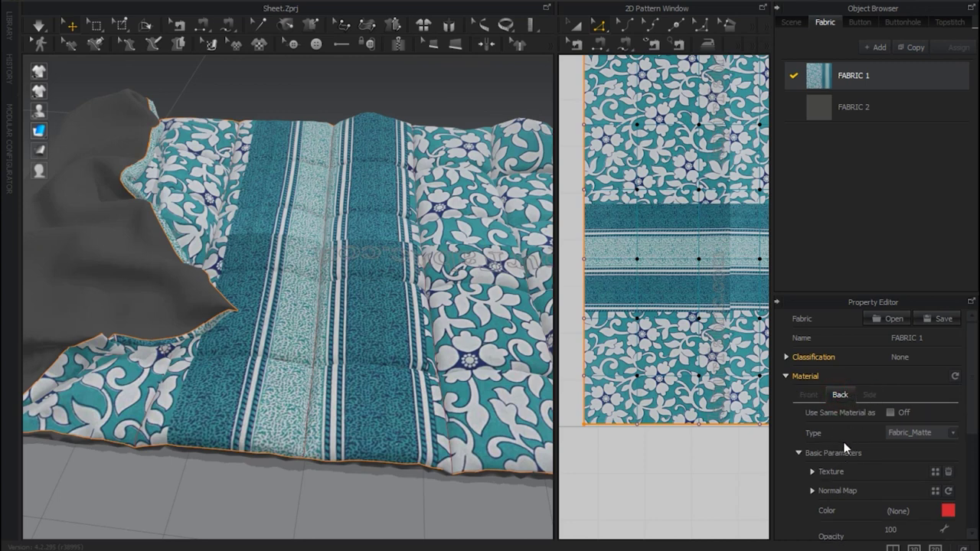
left_click(891, 413)
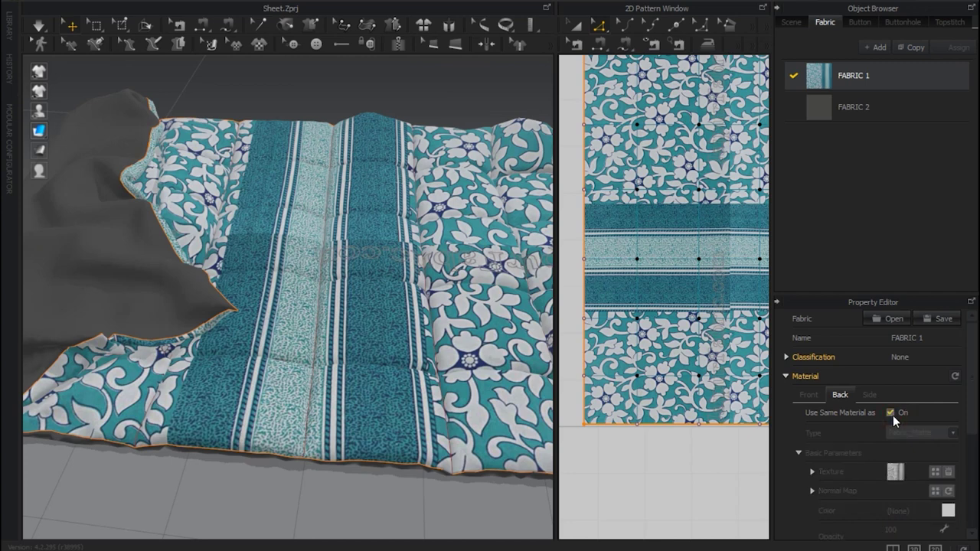
left_click(869, 394)
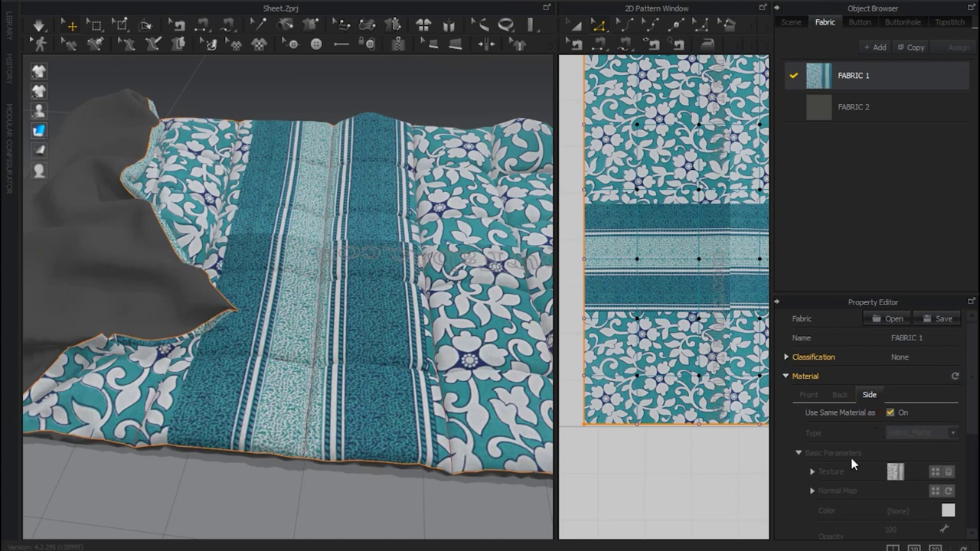
scroll(854, 464, "down", 3)
mouse_move(377, 463)
right_mouse_down()
mouse_move(429, 447)
mouse_move(339, 493)
right_mouse_up()
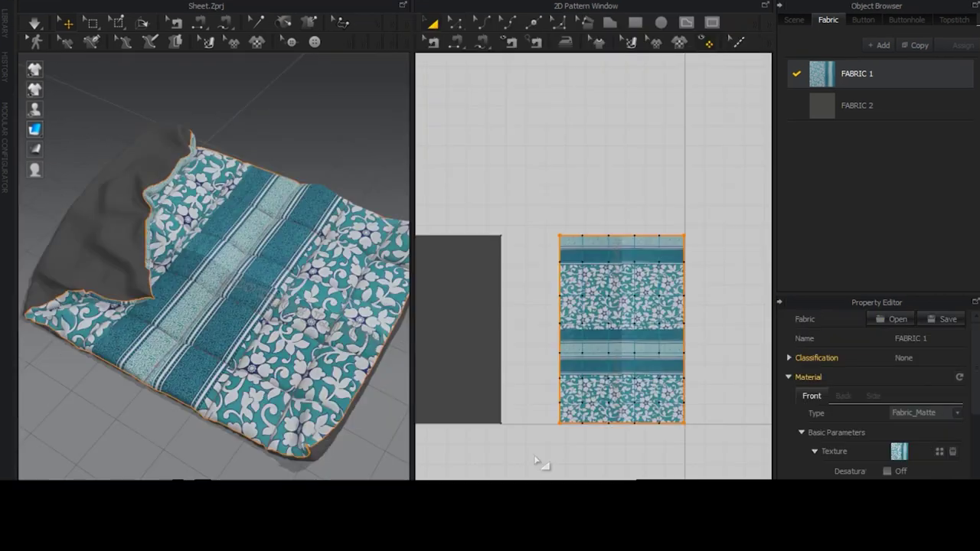
Step: In the enlarged 2D Pattern window, shift the floral print upward on the sheet pattern, then nudge it slightly back down
left_click(533, 456)
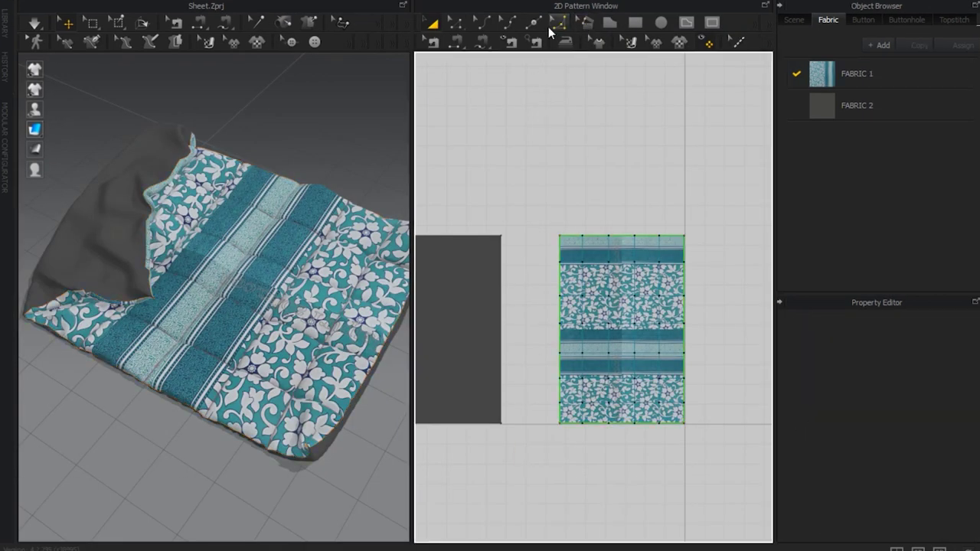
left_click(629, 44)
left_click(629, 44)
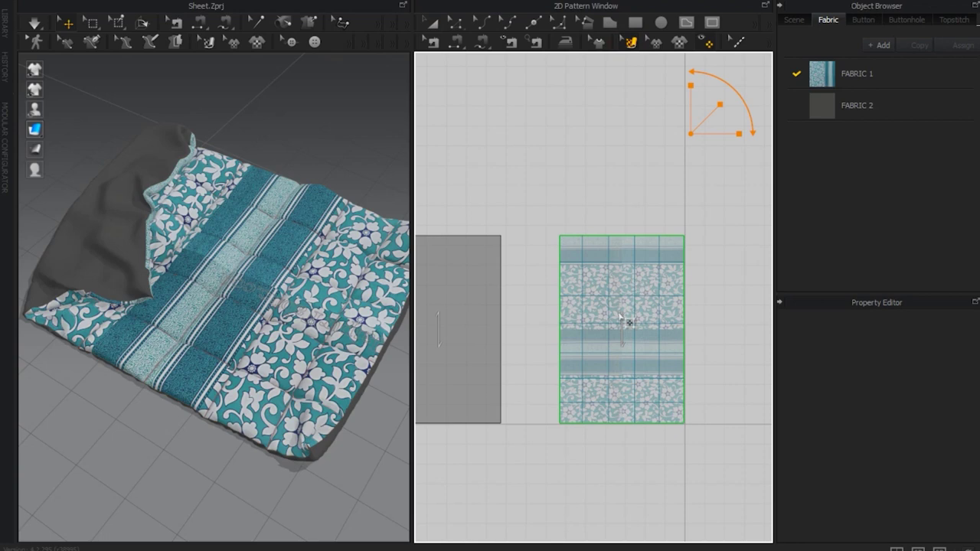
mouse_move(619, 313)
left_mouse_down()
mouse_move(620, 289)
mouse_move(628, 366)
left_mouse_up()
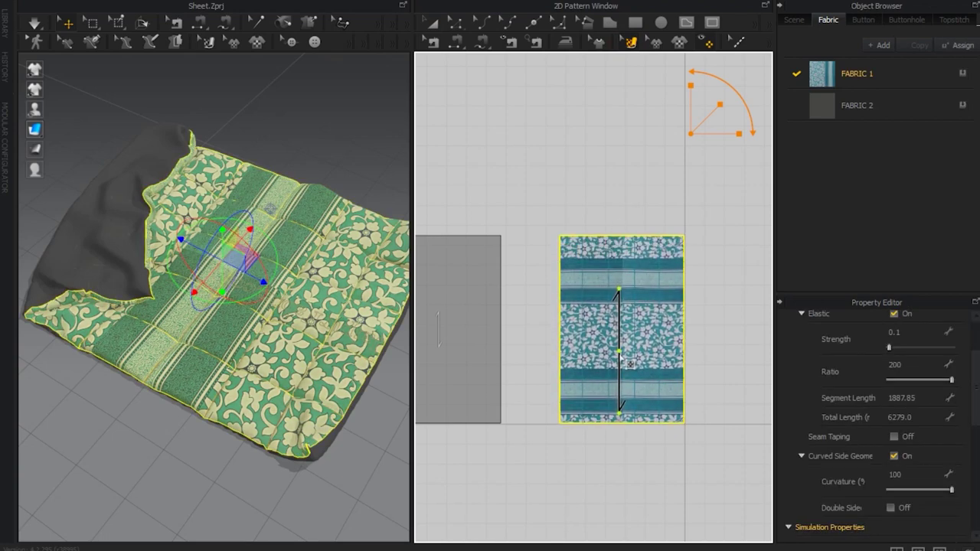
left_click_drag(629, 368, 629, 375)
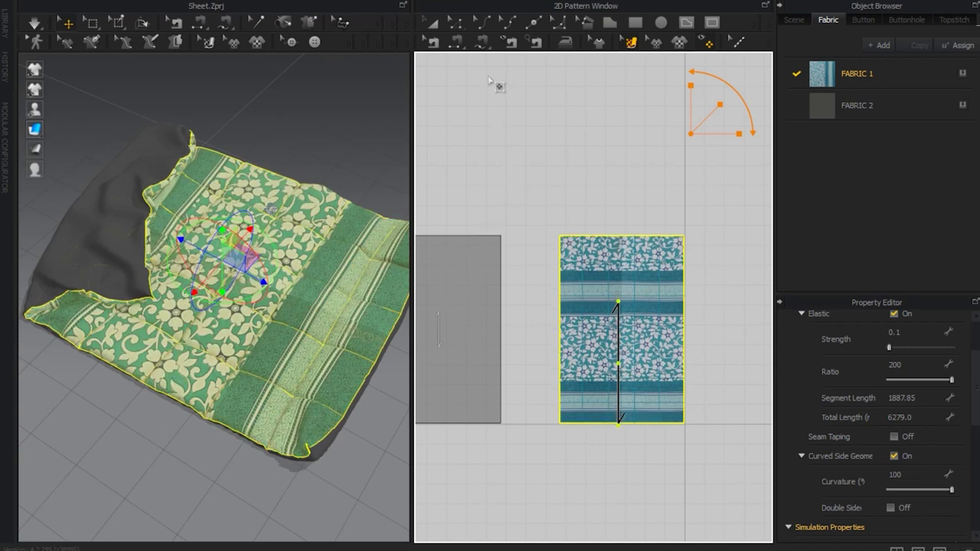
left_click(434, 26)
Step: Orbit around the draped sheet and widen the 3D window, shrinking the 2D Pattern view to a strip
left_click(300, 122)
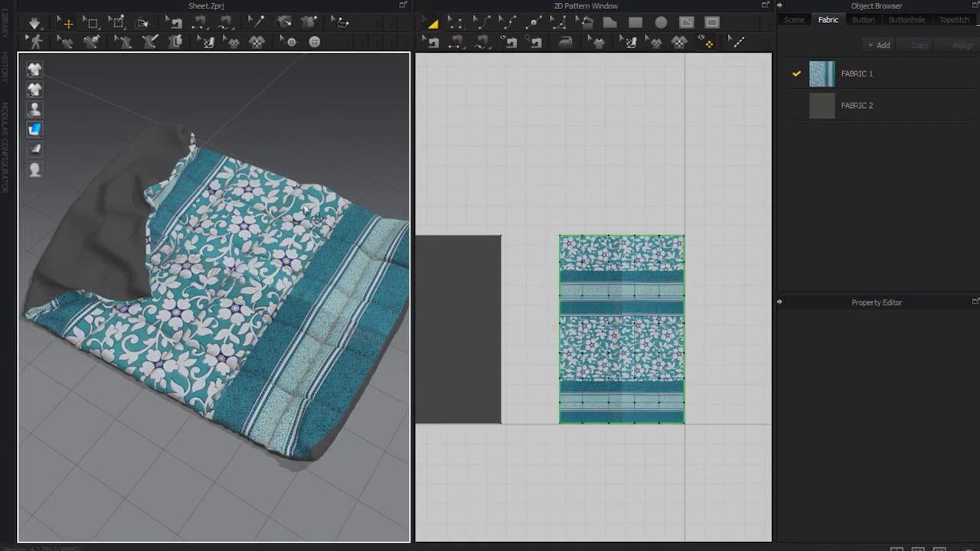
mouse_move(275, 284)
right_mouse_down()
mouse_move(364, 245)
mouse_move(368, 258)
mouse_move(340, 291)
mouse_move(263, 324)
mouse_move(193, 317)
mouse_move(180, 298)
right_mouse_up()
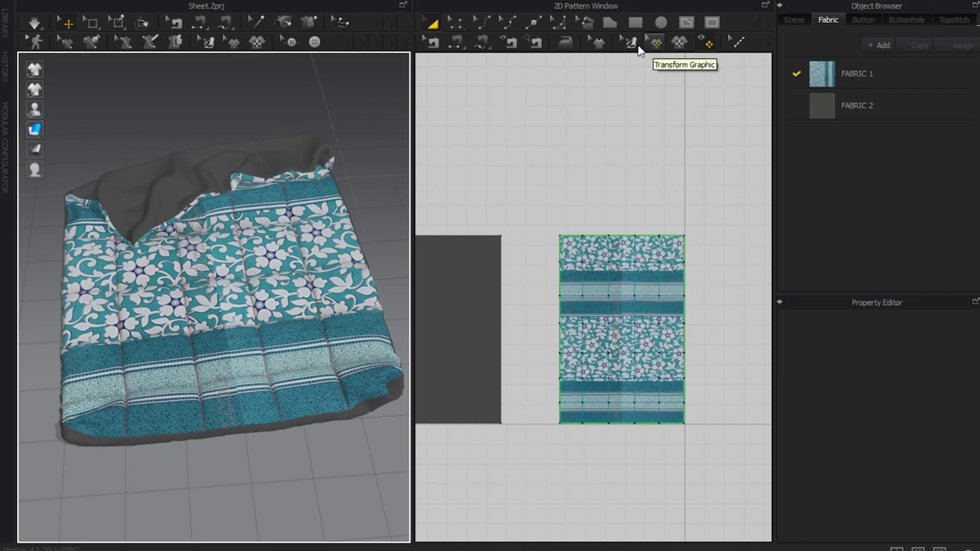
left_click(595, 53)
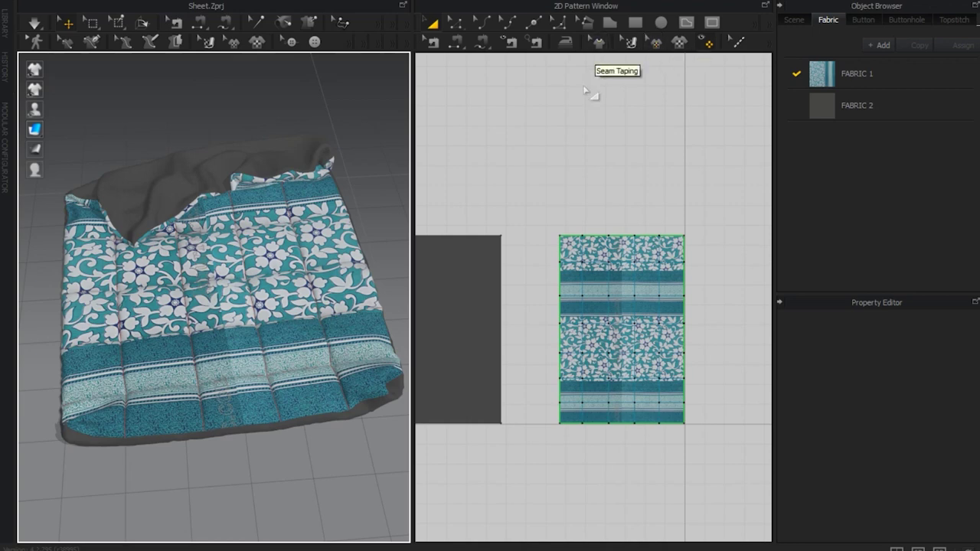
right_click_drag(258, 228, 381, 297)
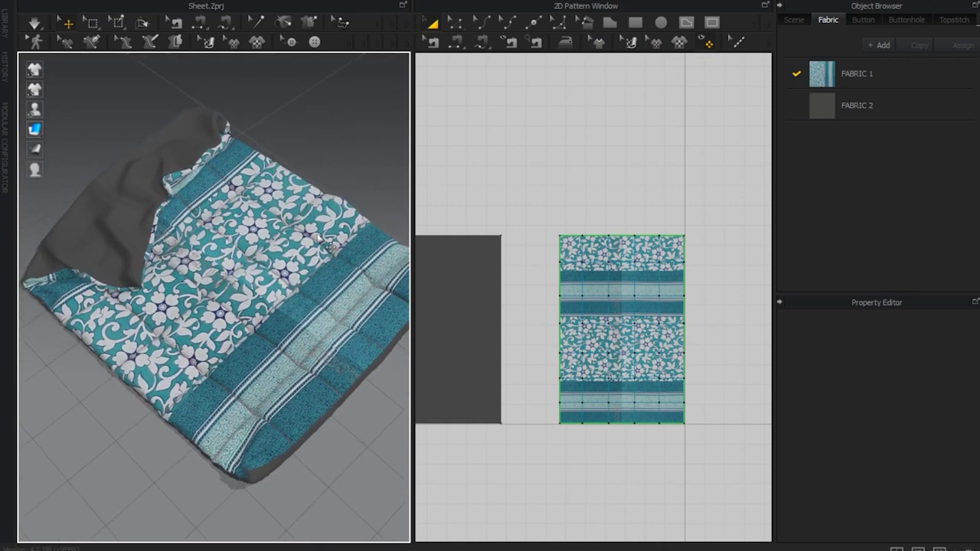